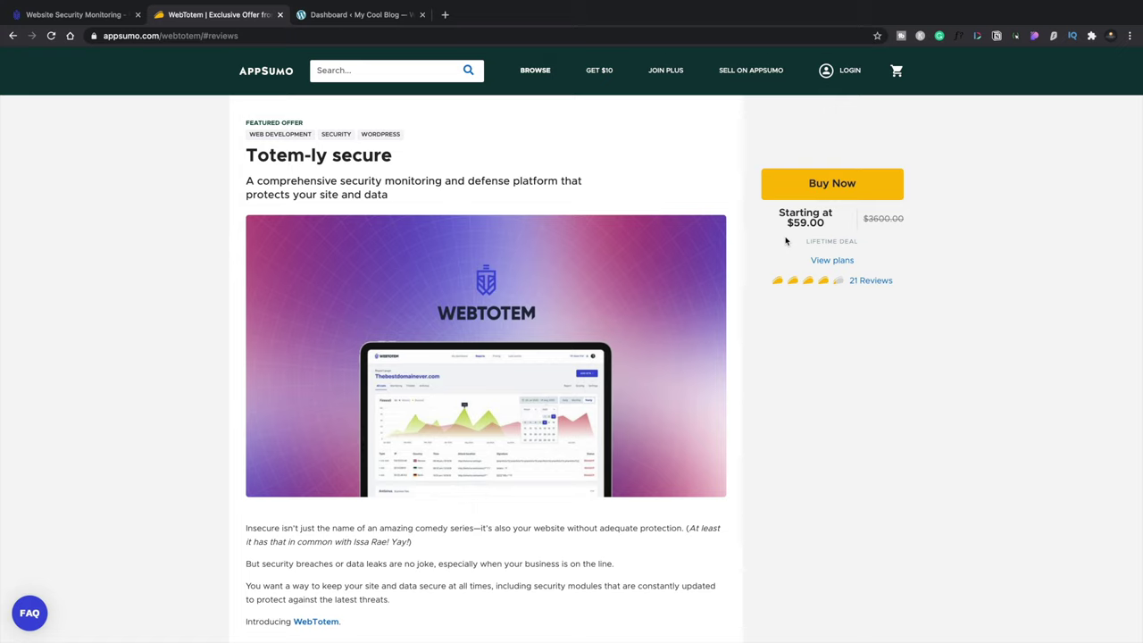
Open the reviews of the WebTotem deal and read through the lowest-rated ones
{"action": "left_click", "coordinate": [868, 284]}
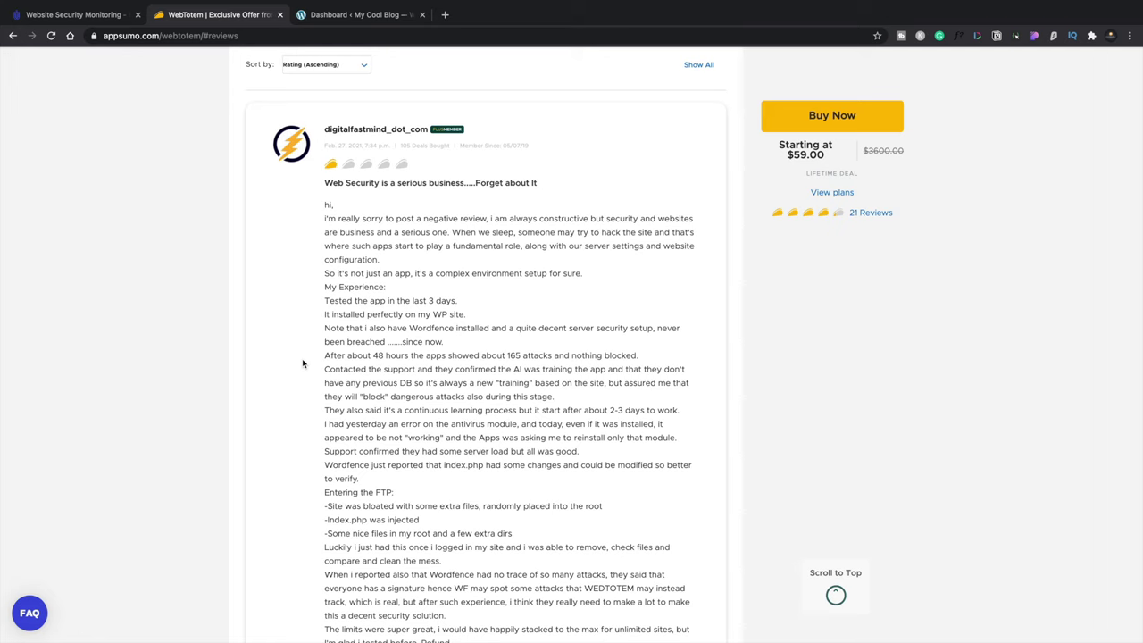
{"action": "scroll", "coordinate": [311, 427], "scroll_direction": "down", "scroll_amount": 5}
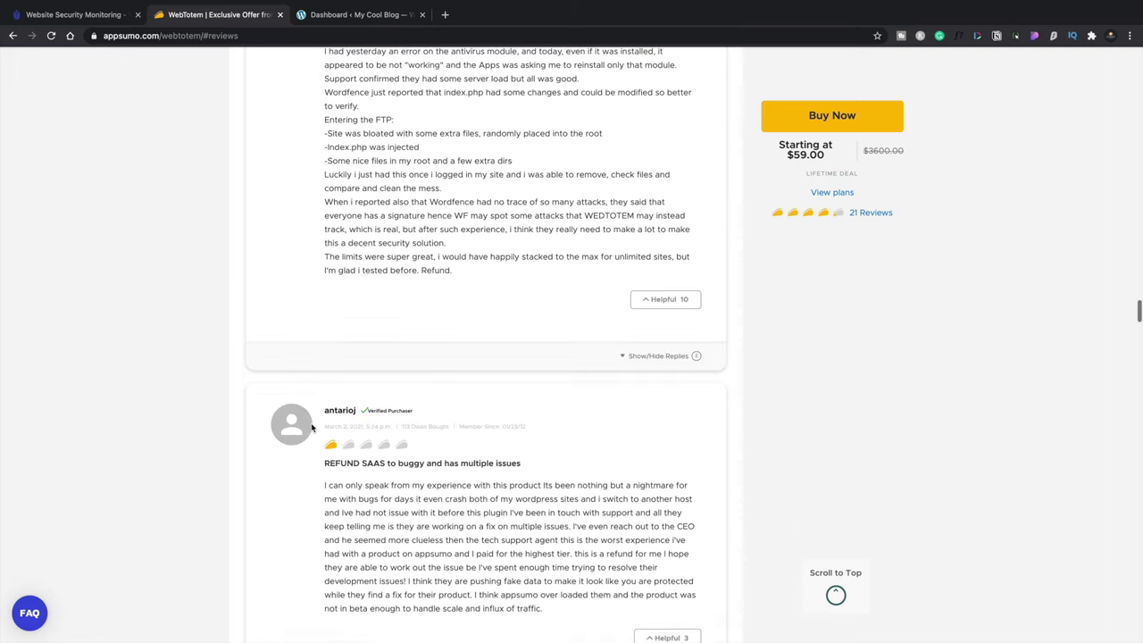
{"action": "scroll", "coordinate": [312, 427], "scroll_direction": "down", "scroll_amount": 3}
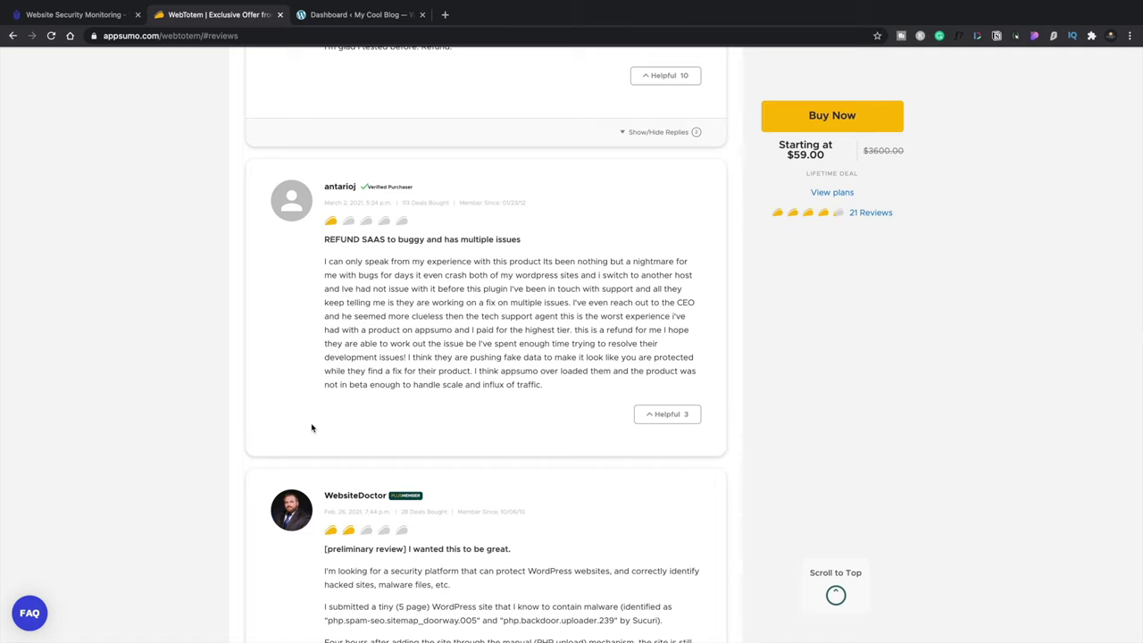
{"action": "scroll", "coordinate": [311, 427], "scroll_direction": "up", "scroll_amount": 2}
{"action": "scroll", "coordinate": [312, 427], "scroll_direction": "down", "scroll_amount": 4}
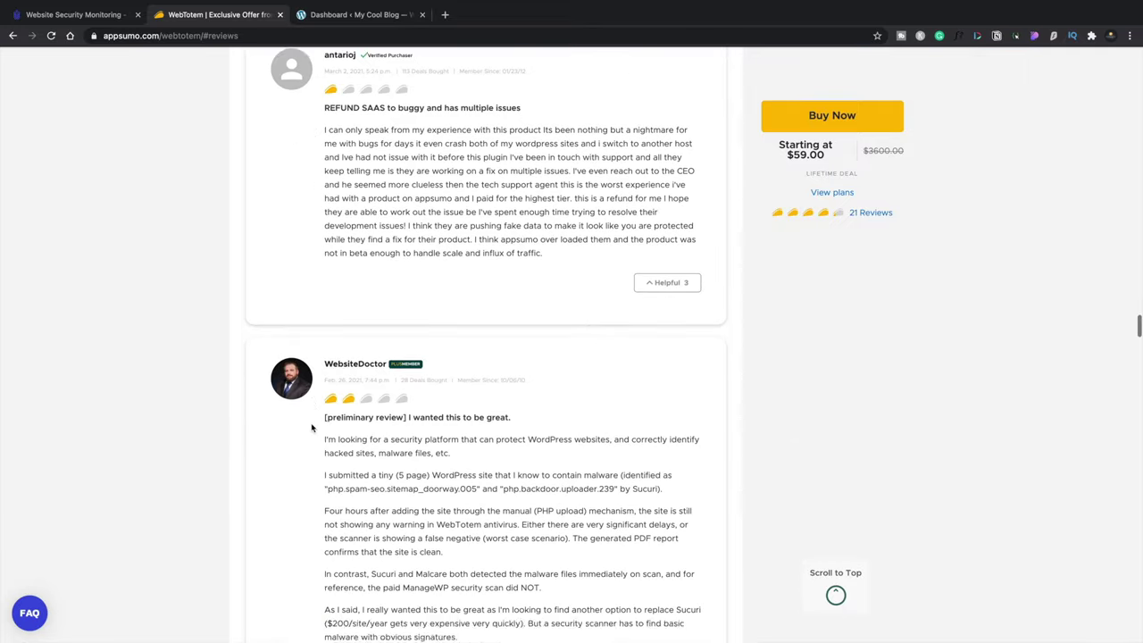
{"action": "scroll", "coordinate": [311, 427], "scroll_direction": "down", "scroll_amount": 4}
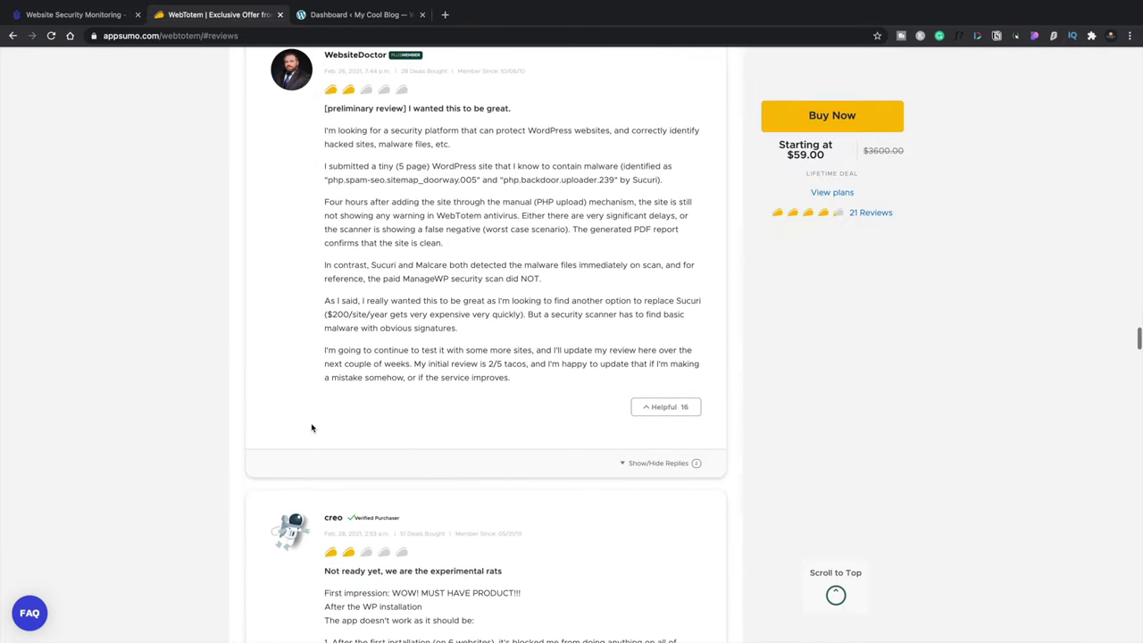
View the WebTotem deal's plans and compare the included features and license tiers
{"action": "left_click", "coordinate": [824, 194]}
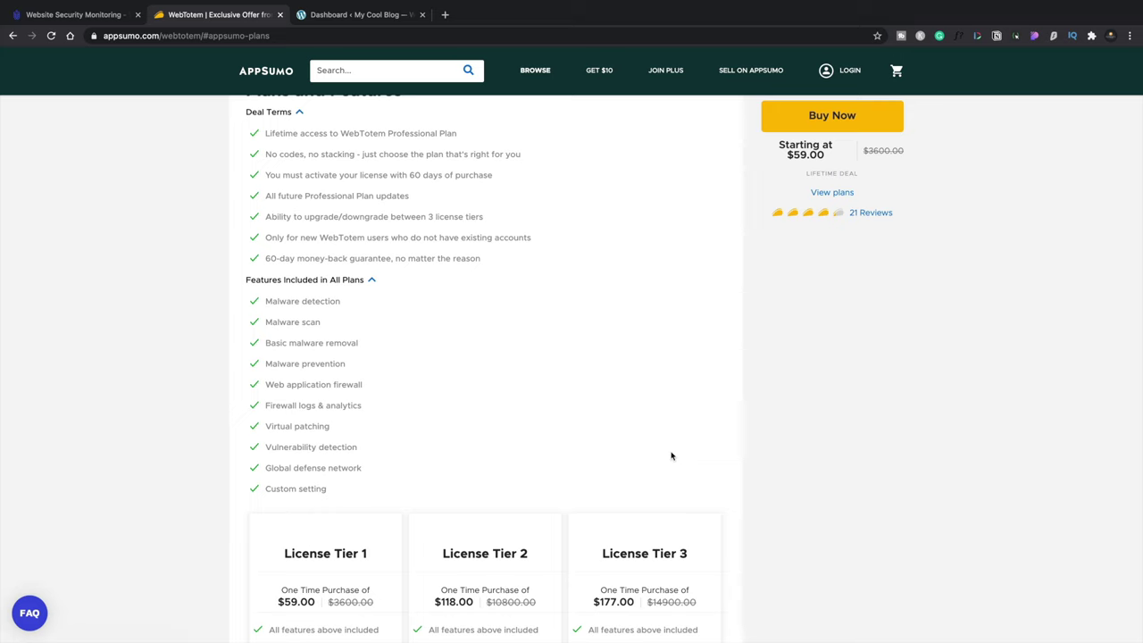
{"action": "scroll", "coordinate": [671, 457], "scroll_direction": "down", "scroll_amount": 3}
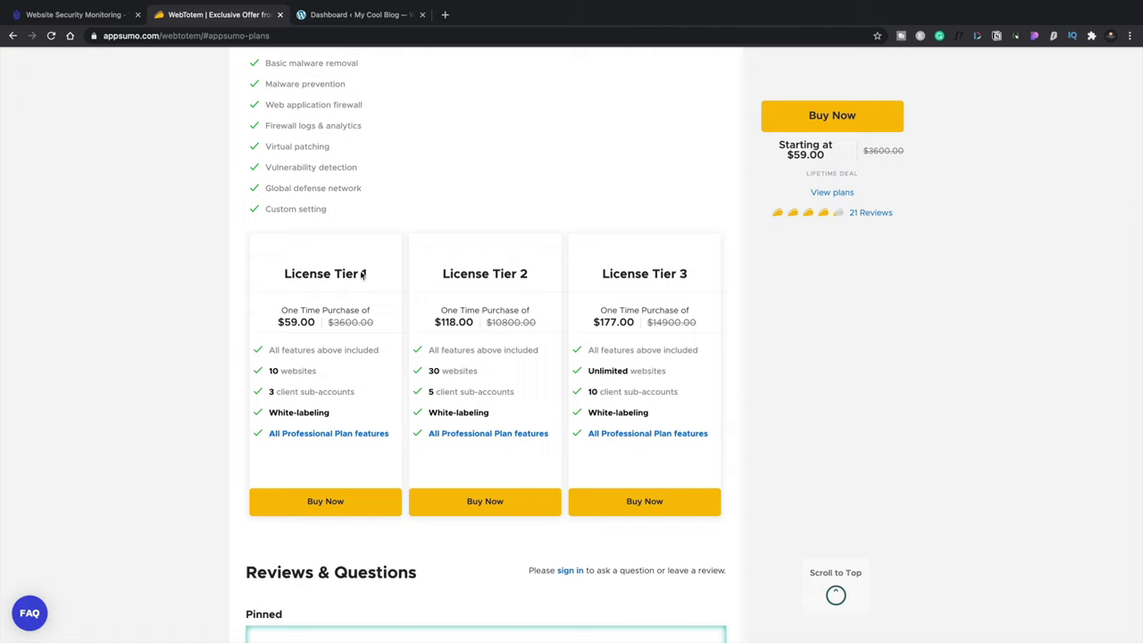
Switch to the WebTotem site, open its dashboard and expand the monitoring details for wpprowebsite.com
{"action": "left_click", "coordinate": [79, 17]}
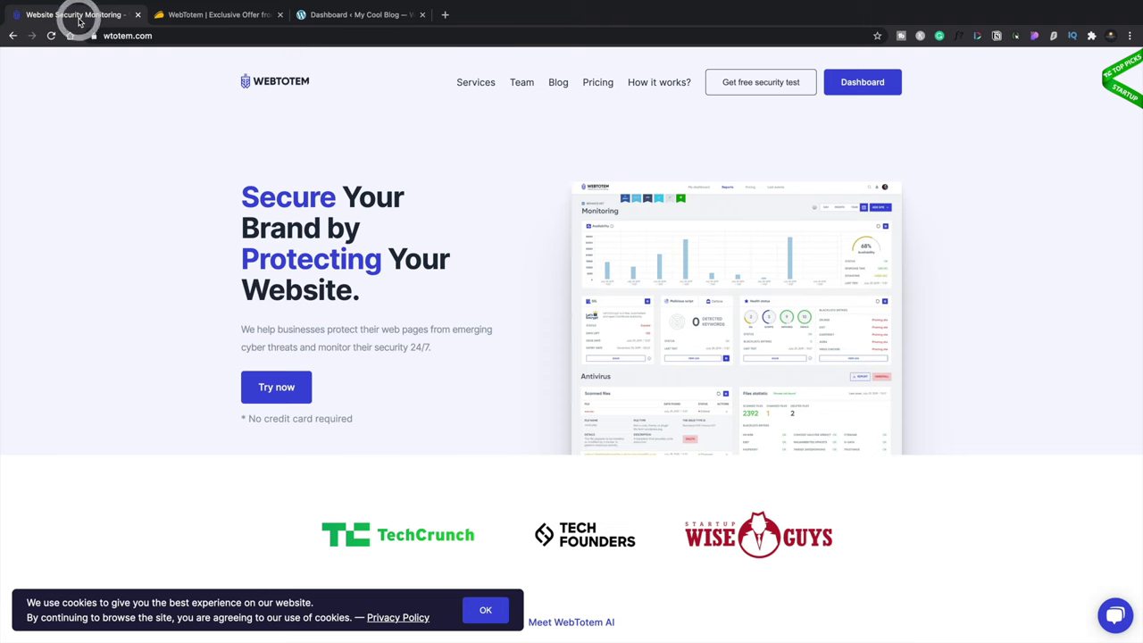
{"action": "left_click", "coordinate": [861, 89]}
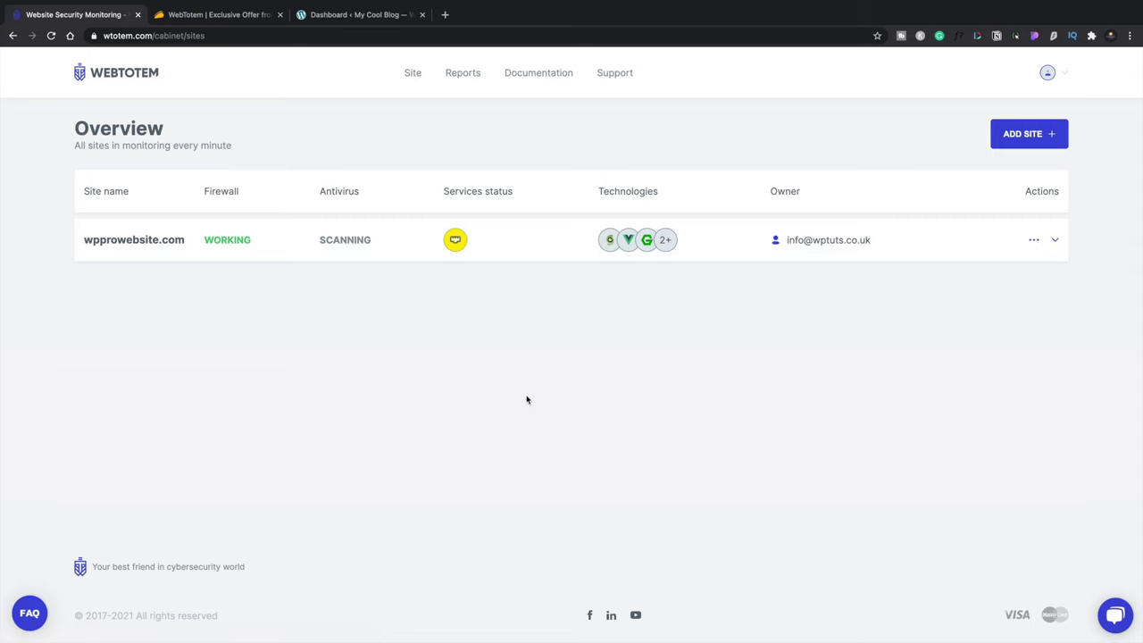
{"action": "left_click", "coordinate": [1057, 241]}
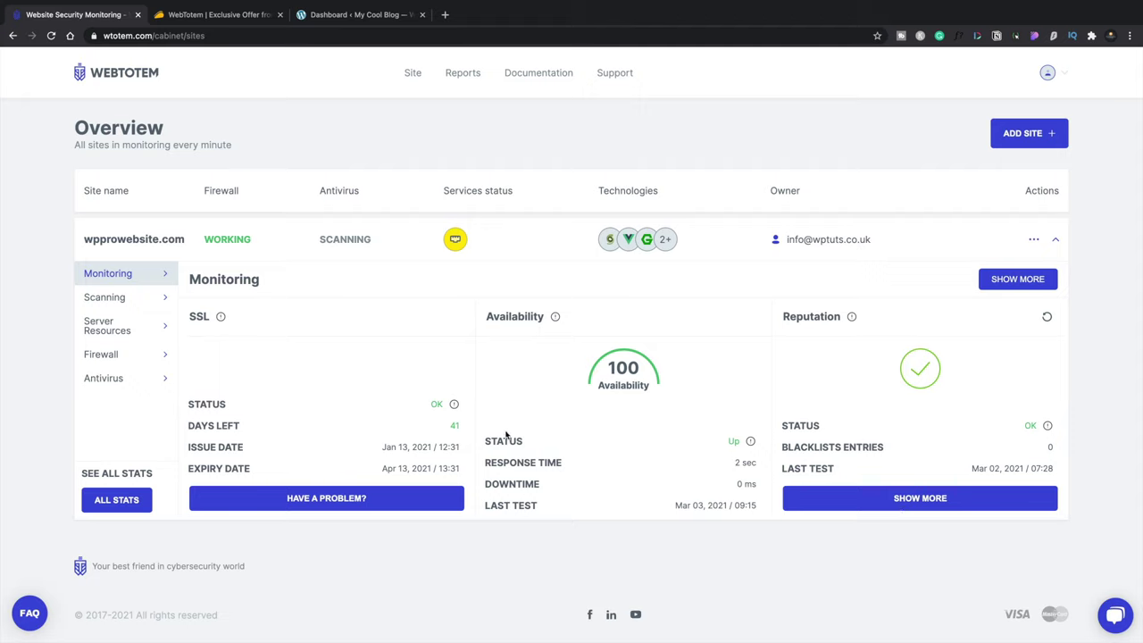
Check the Scanning and Server Resources sections for wpprowebsite.com
{"action": "left_click", "coordinate": [115, 298]}
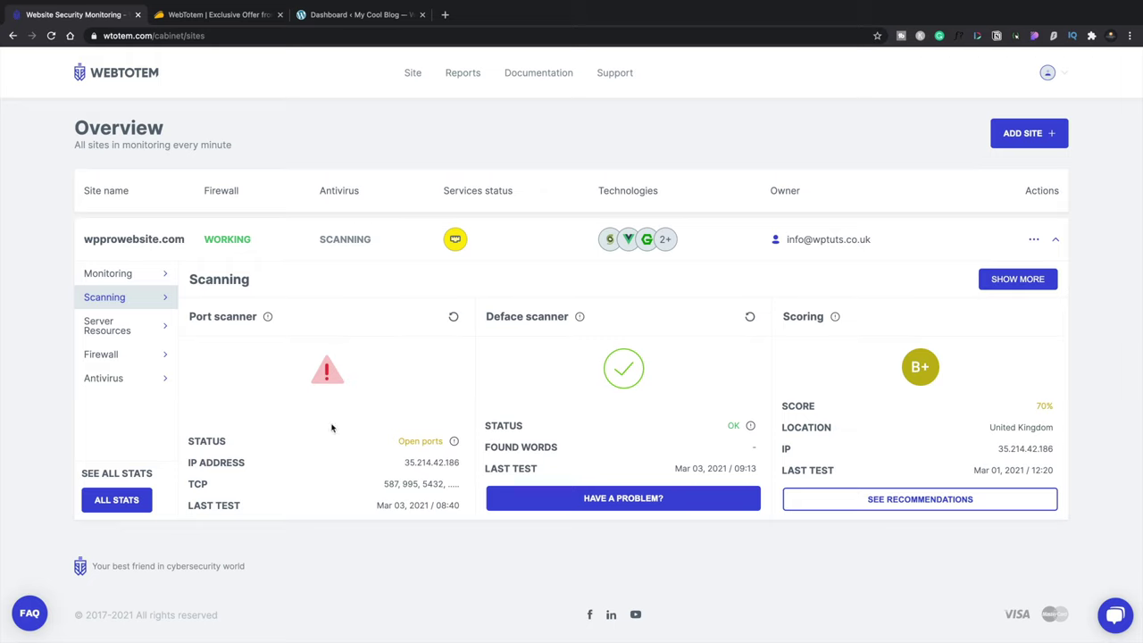
{"action": "left_click", "coordinate": [101, 332]}
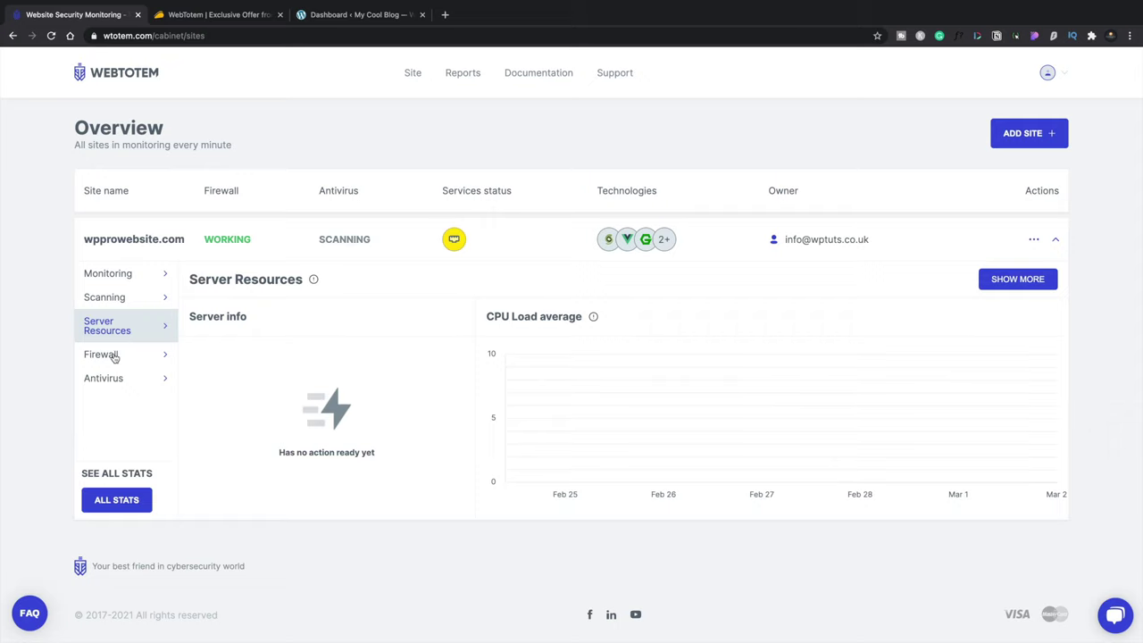
Open the Firewall section for wpprowebsite.com and look through its attack report
{"action": "left_click", "coordinate": [114, 357]}
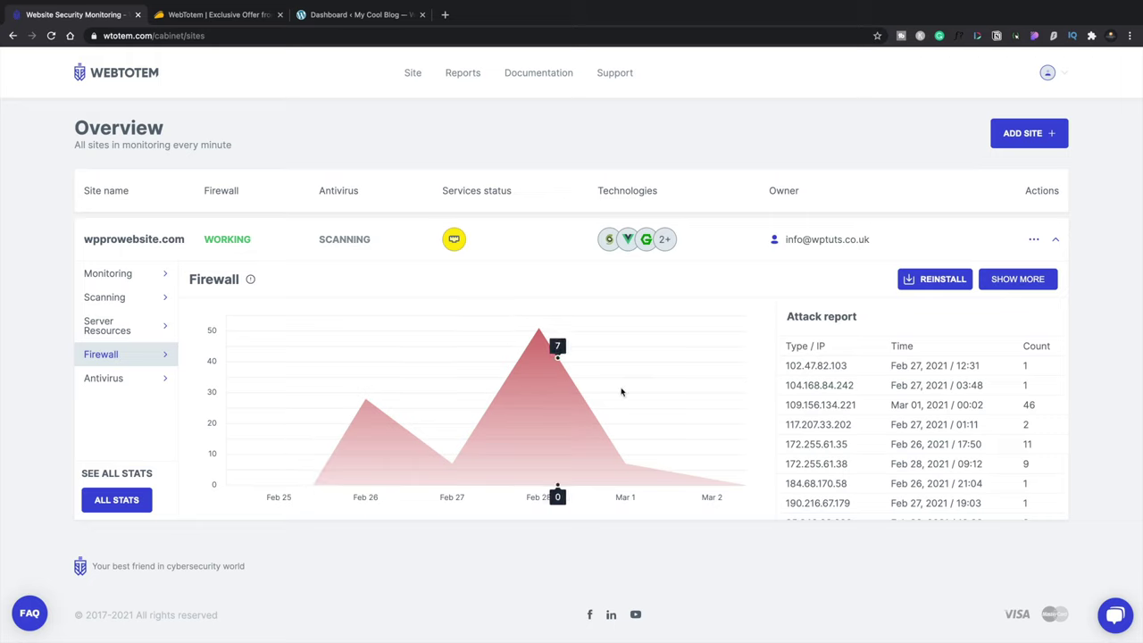
{"action": "scroll", "coordinate": [831, 405], "scroll_direction": "down", "scroll_amount": 5}
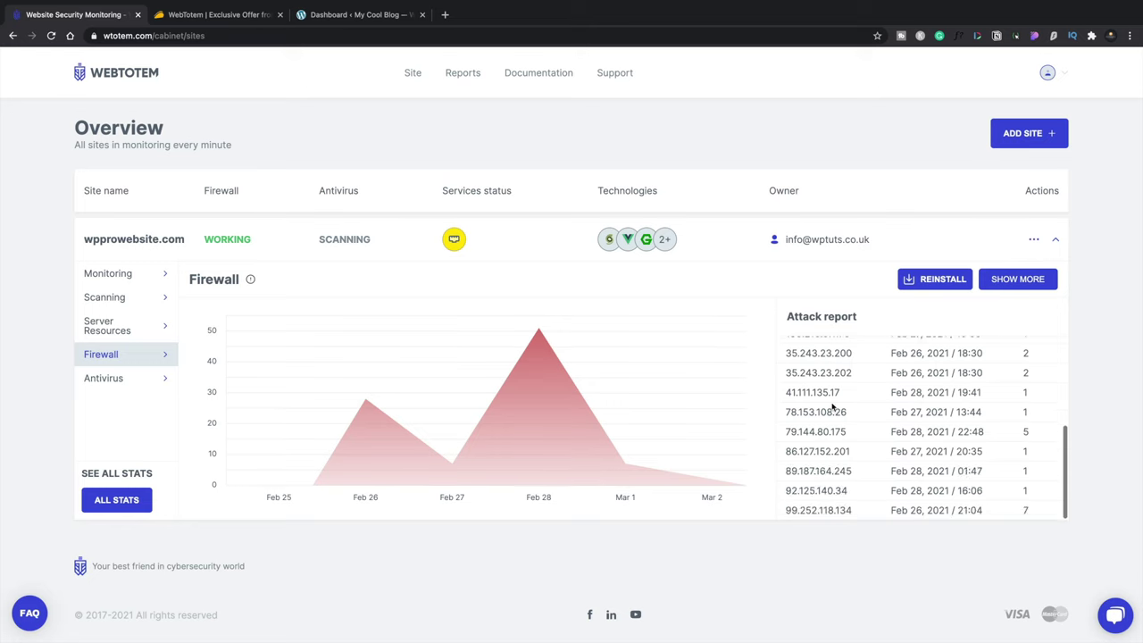
{"action": "scroll", "coordinate": [832, 405], "scroll_direction": "up", "scroll_amount": 5}
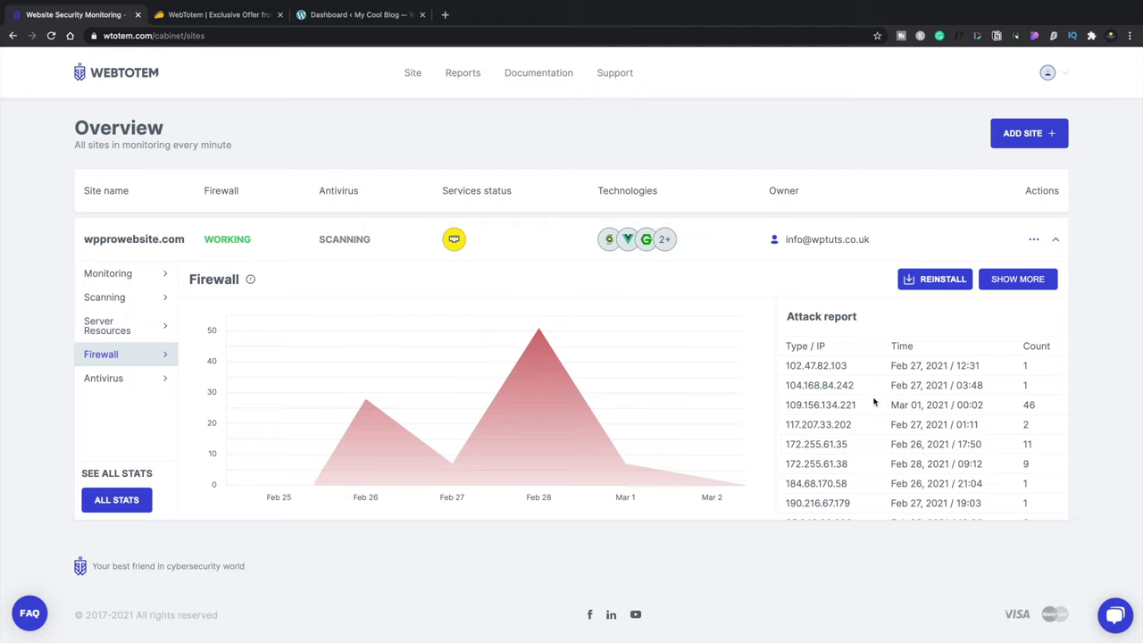
{"action": "scroll", "coordinate": [874, 401], "scroll_direction": "down", "scroll_amount": 2}
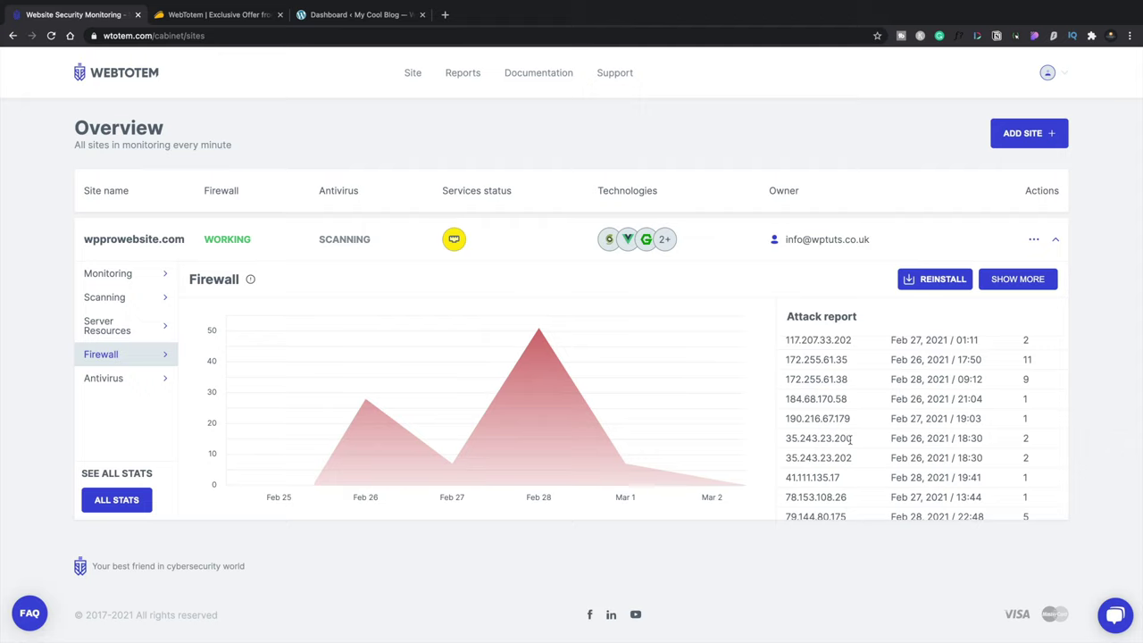
Open the instructions linked from the Firewall help note and read the agent setup guide
{"action": "left_click", "coordinate": [250, 278]}
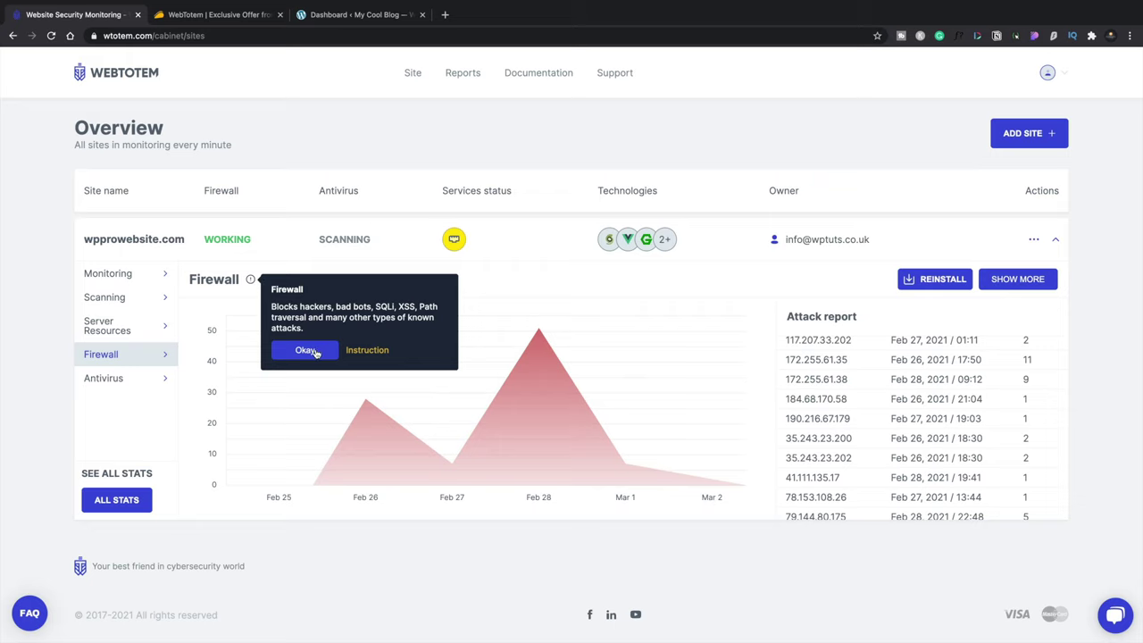
{"action": "left_click", "coordinate": [354, 351]}
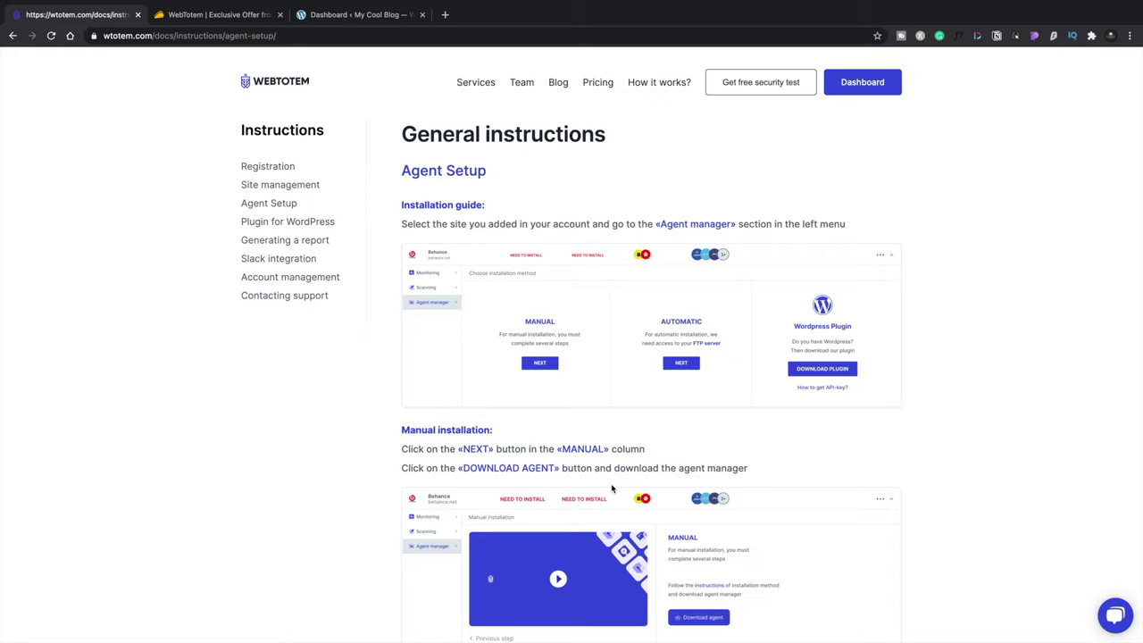
{"action": "scroll", "coordinate": [612, 489], "scroll_direction": "down", "scroll_amount": 5}
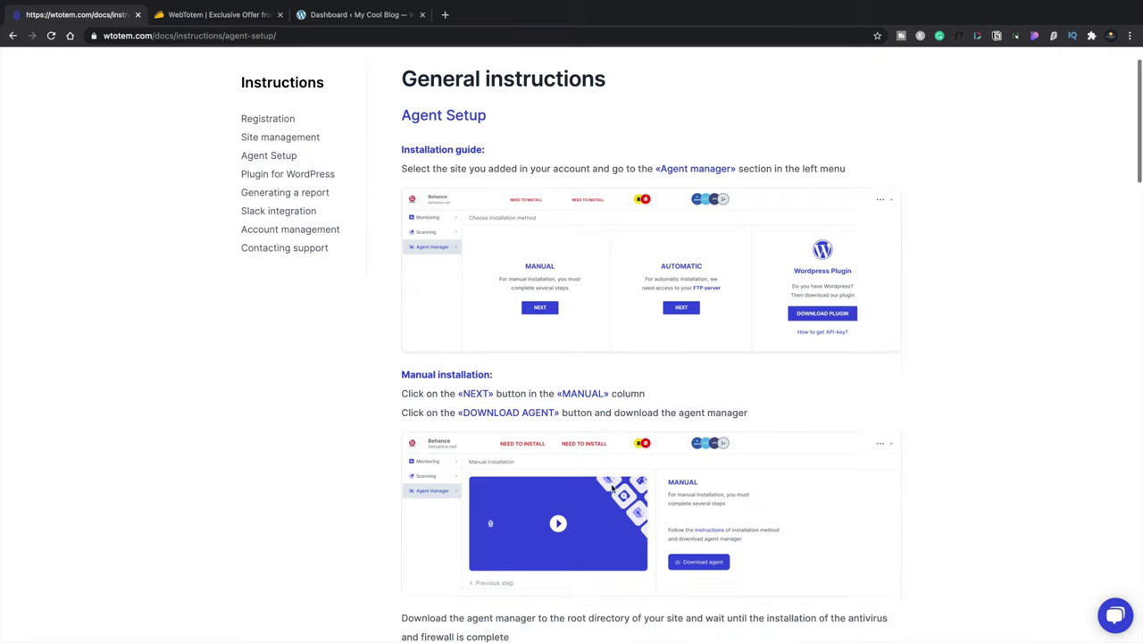
{"action": "scroll", "coordinate": [612, 484], "scroll_direction": "down", "scroll_amount": 5}
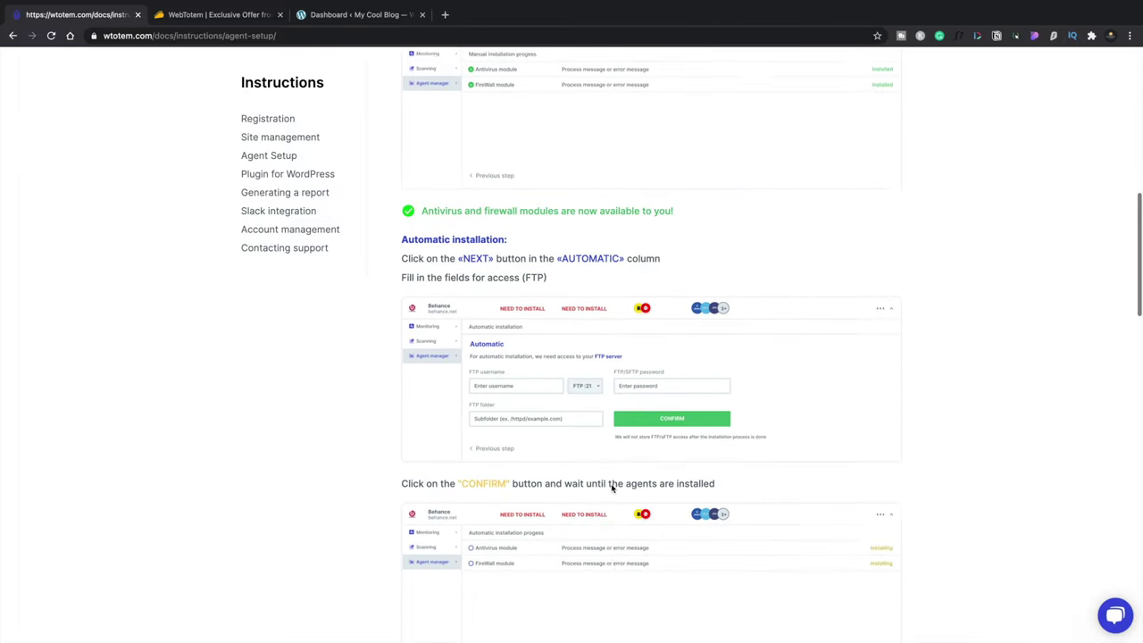
{"action": "scroll", "coordinate": [612, 484], "scroll_direction": "down", "scroll_amount": 2}
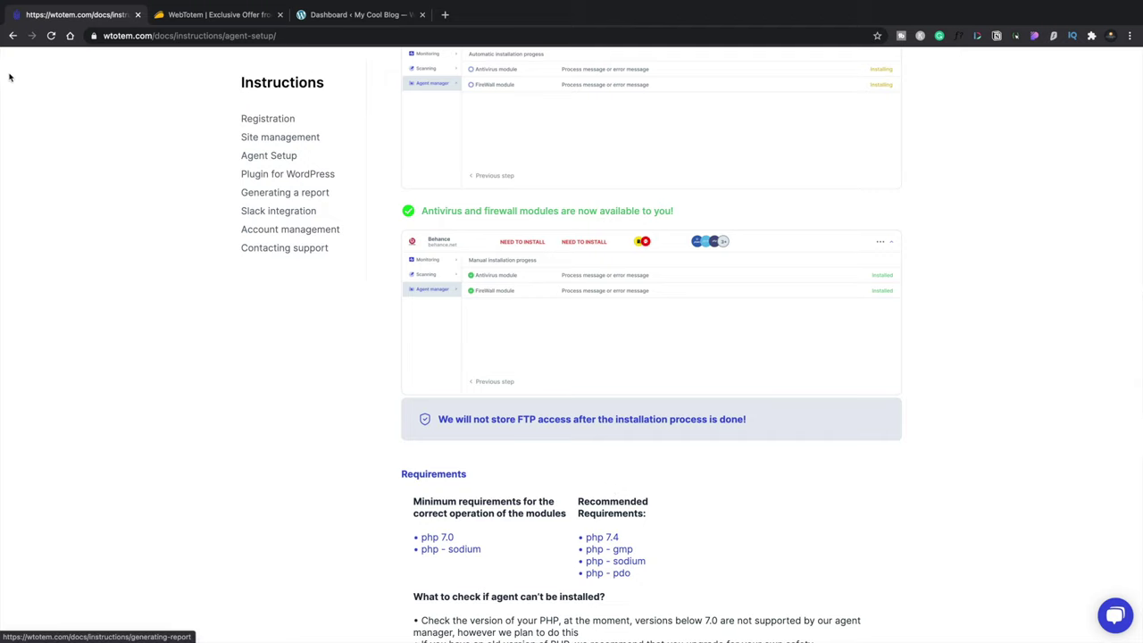
Return to the sites overview and look through the Antivirus file list for wpprowebsite.com
{"action": "left_click", "coordinate": [11, 36]}
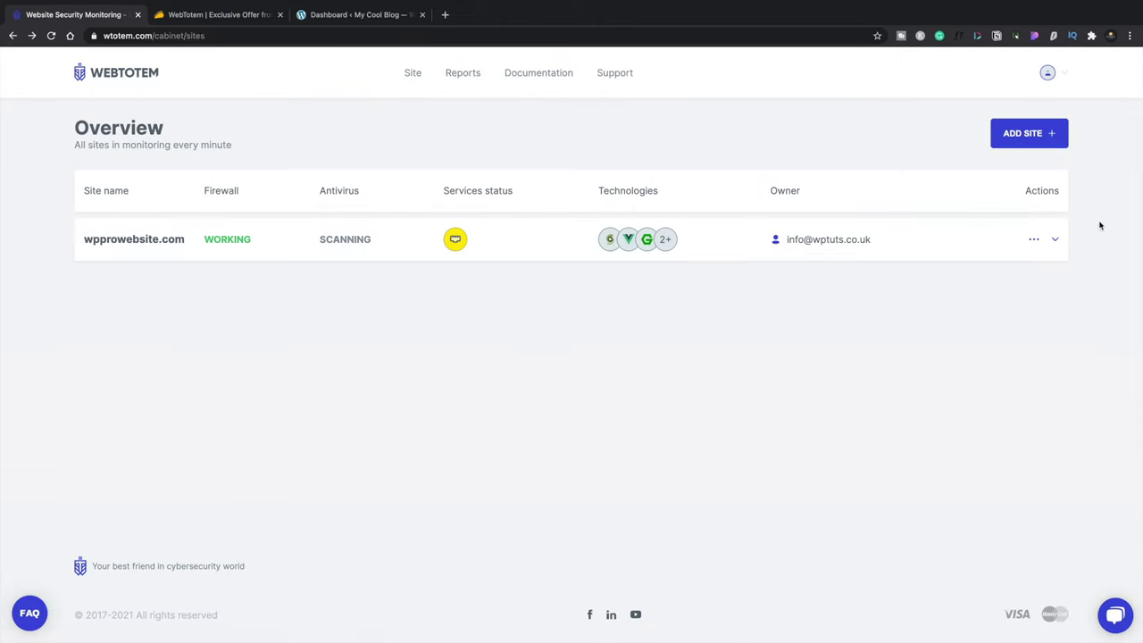
{"action": "left_click", "coordinate": [1057, 239]}
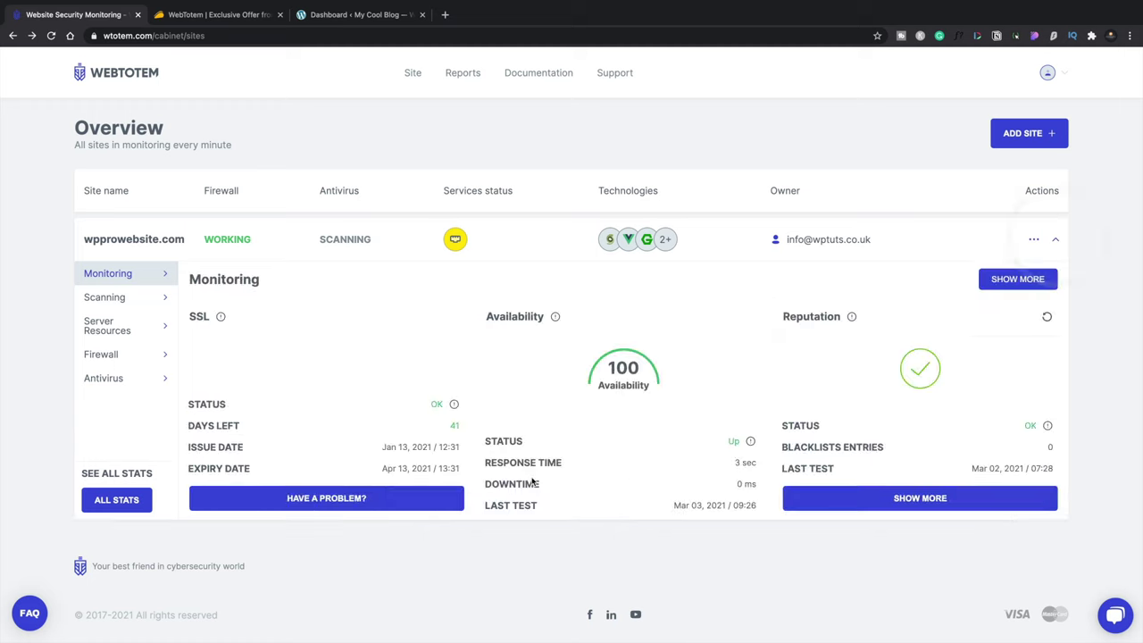
{"action": "left_click", "coordinate": [120, 358]}
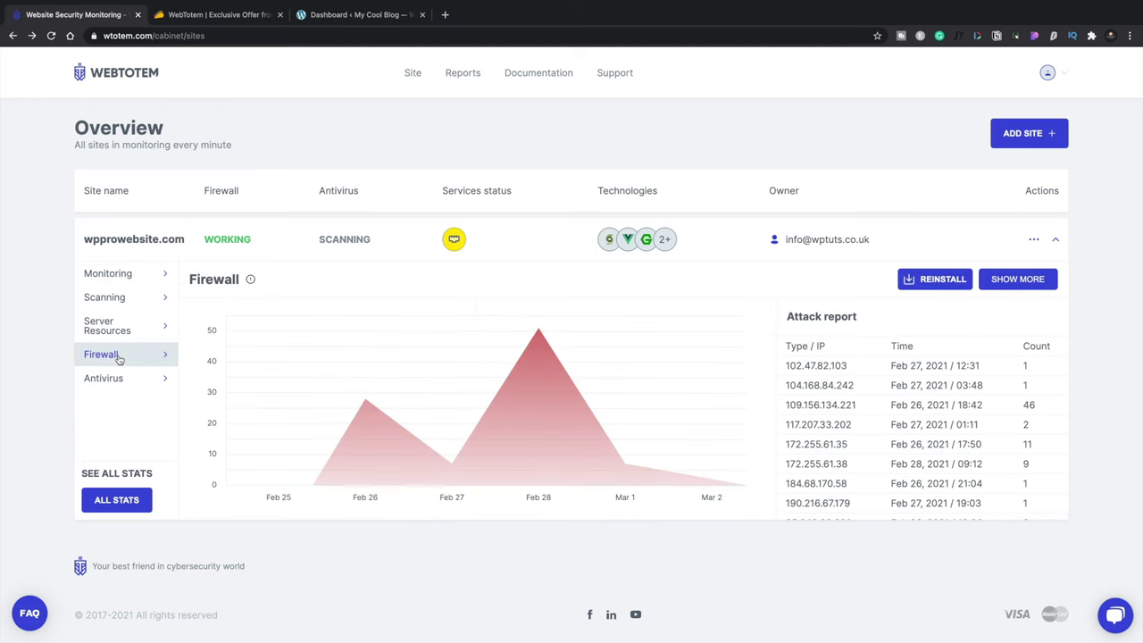
{"action": "left_click", "coordinate": [128, 382]}
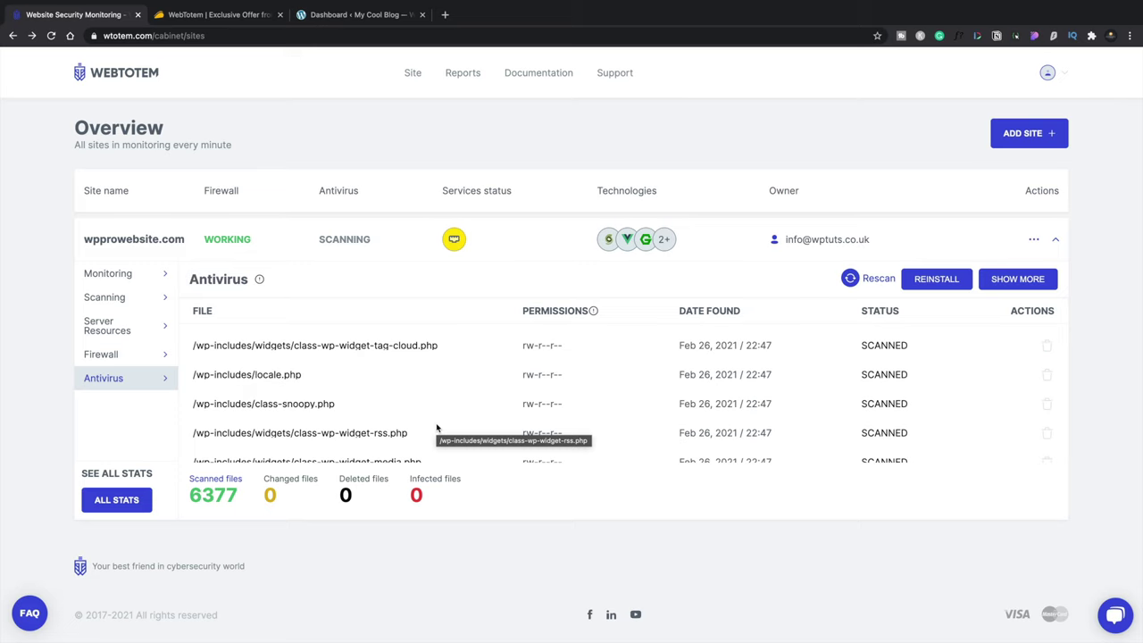
{"action": "scroll", "coordinate": [436, 428], "scroll_direction": "down", "scroll_amount": 5}
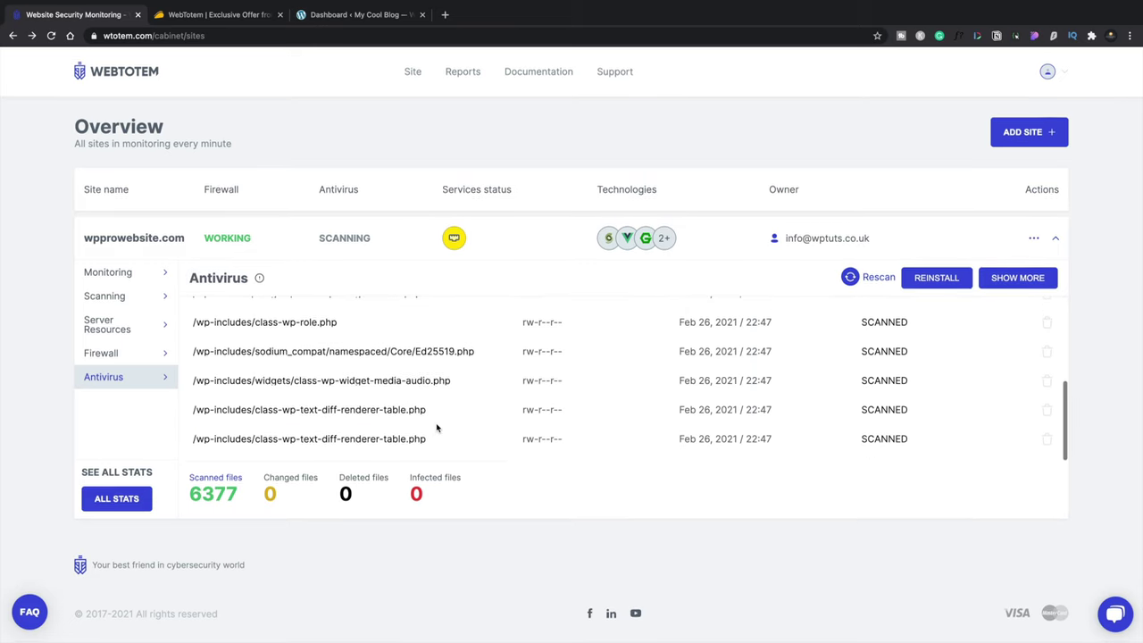
{"action": "scroll", "coordinate": [437, 427], "scroll_direction": "up", "scroll_amount": 6}
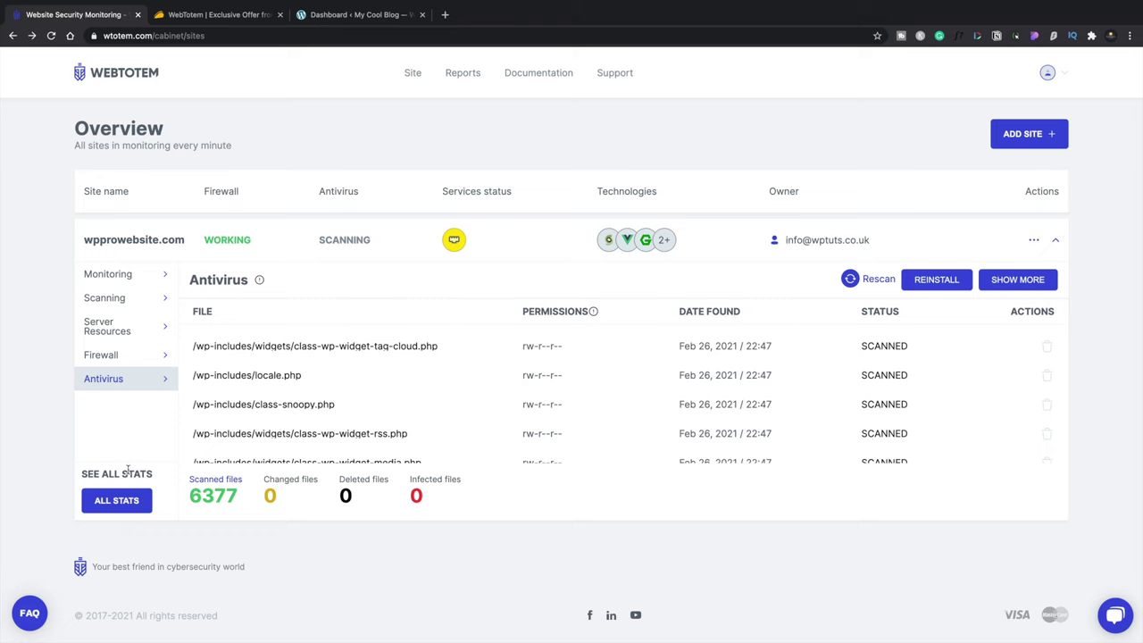
Open all stats for wpprowebsite.com, view the agent manager's installation methods, and close them without choosing one
{"action": "left_click", "coordinate": [119, 497]}
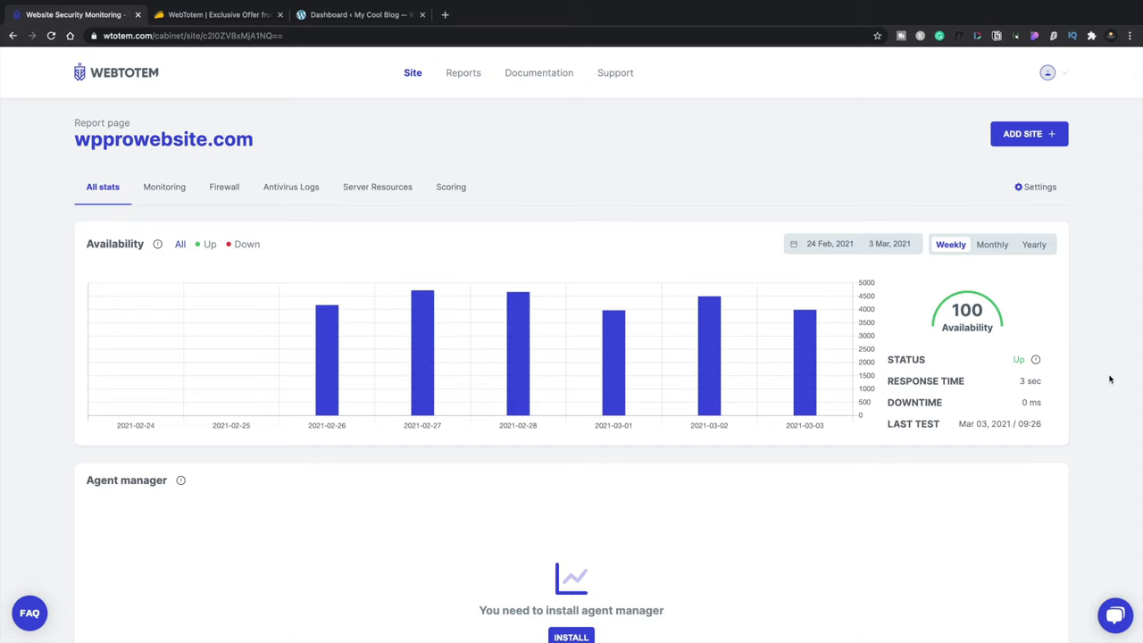
{"action": "scroll", "coordinate": [1110, 380], "scroll_direction": "down", "scroll_amount": 3}
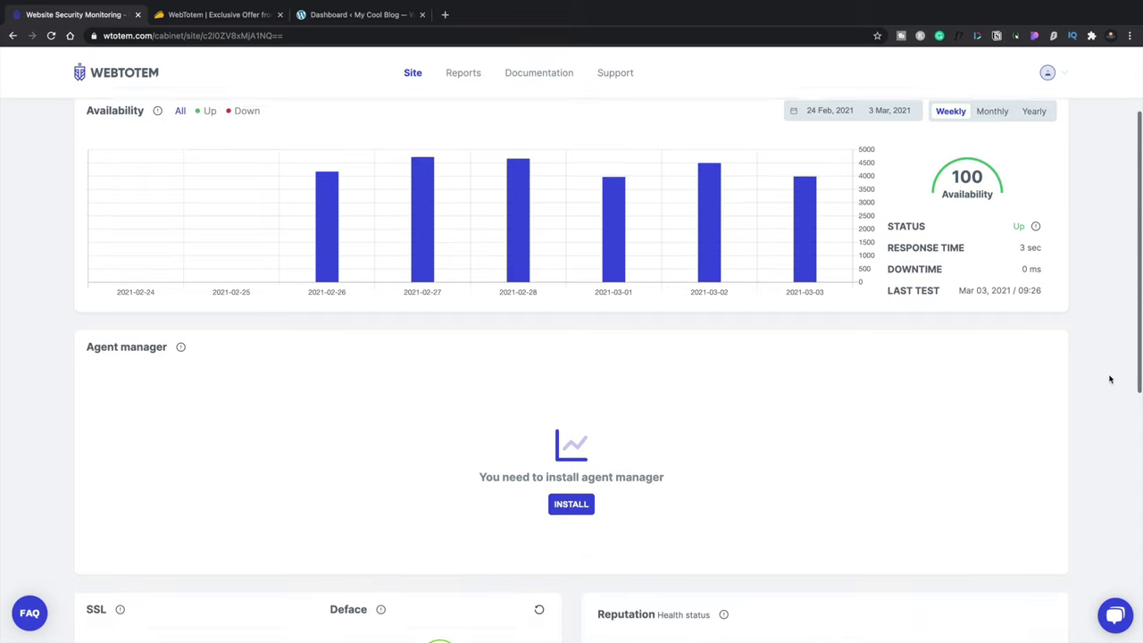
{"action": "left_click", "coordinate": [576, 502]}
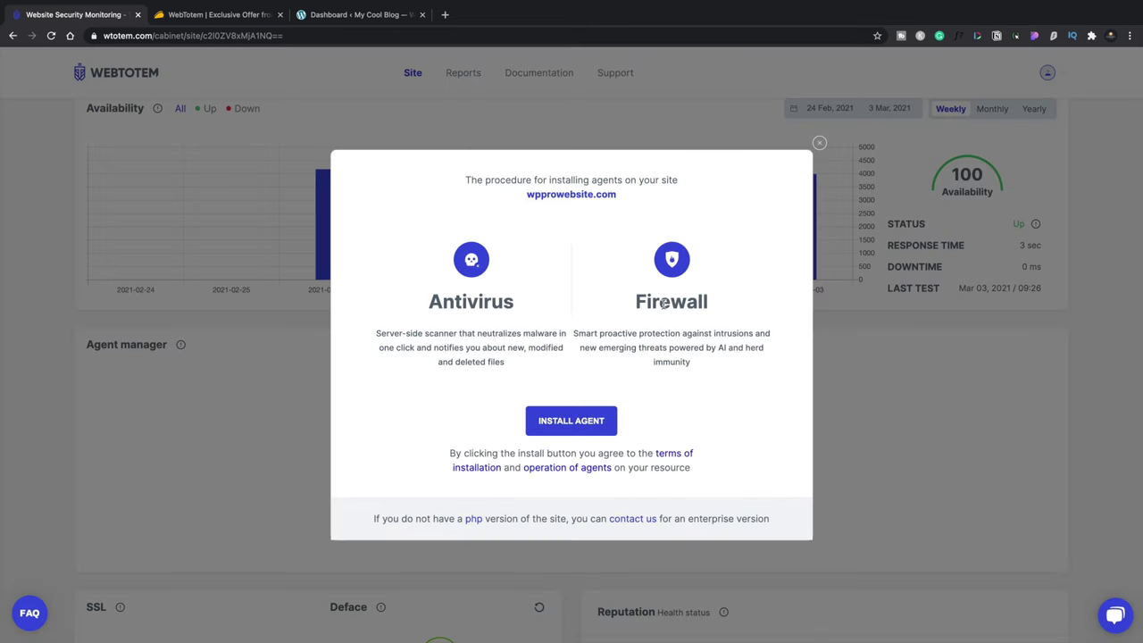
{"action": "left_click", "coordinate": [577, 420]}
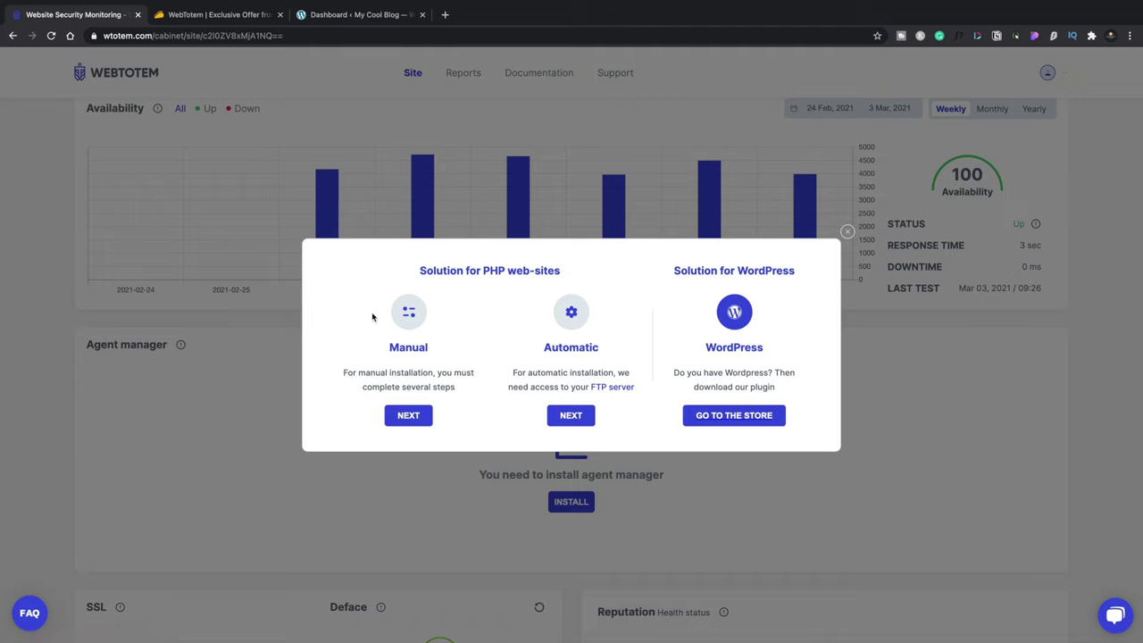
{"action": "left_click", "coordinate": [849, 234]}
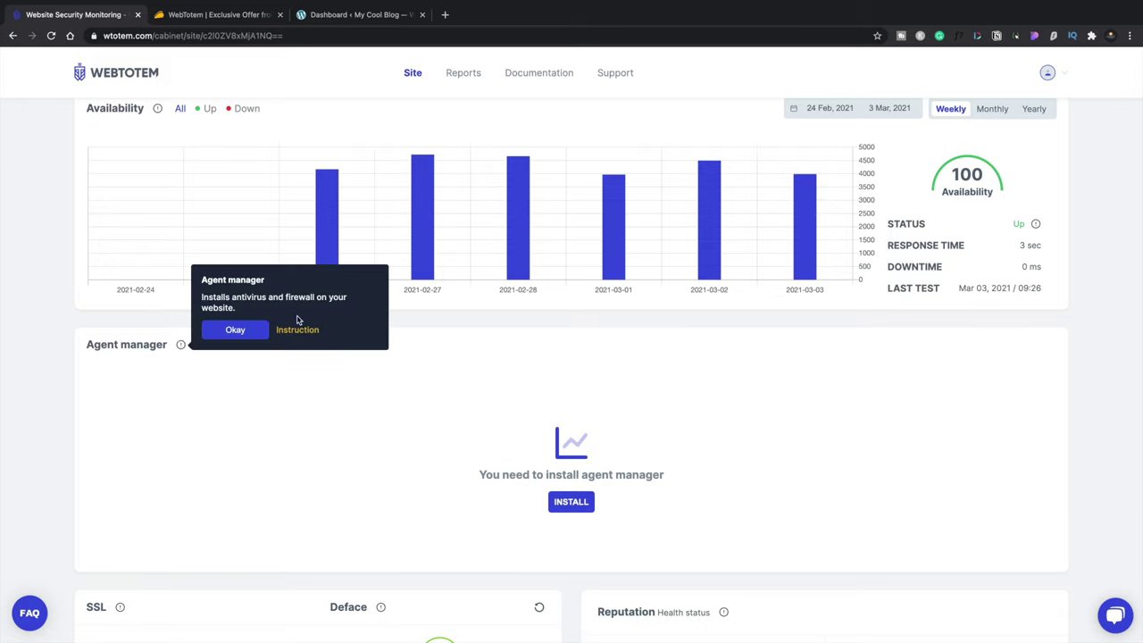
Open the Agent manager instructions and read the Plugin for WordPress installation guide
{"action": "left_click", "coordinate": [309, 331]}
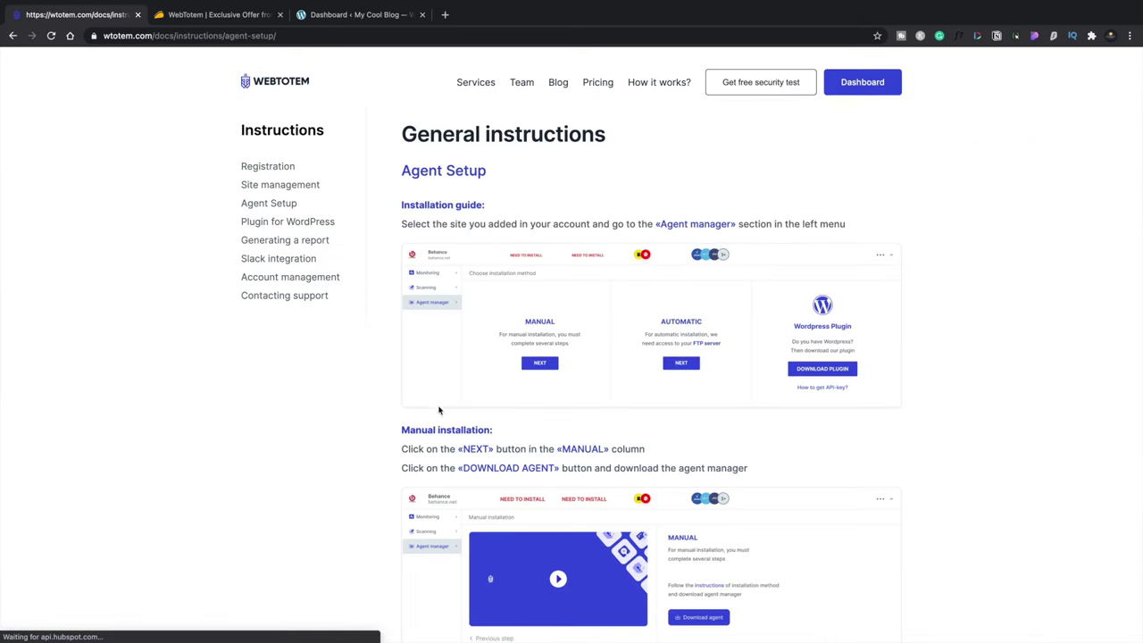
{"action": "scroll", "coordinate": [441, 423], "scroll_direction": "down", "scroll_amount": 10}
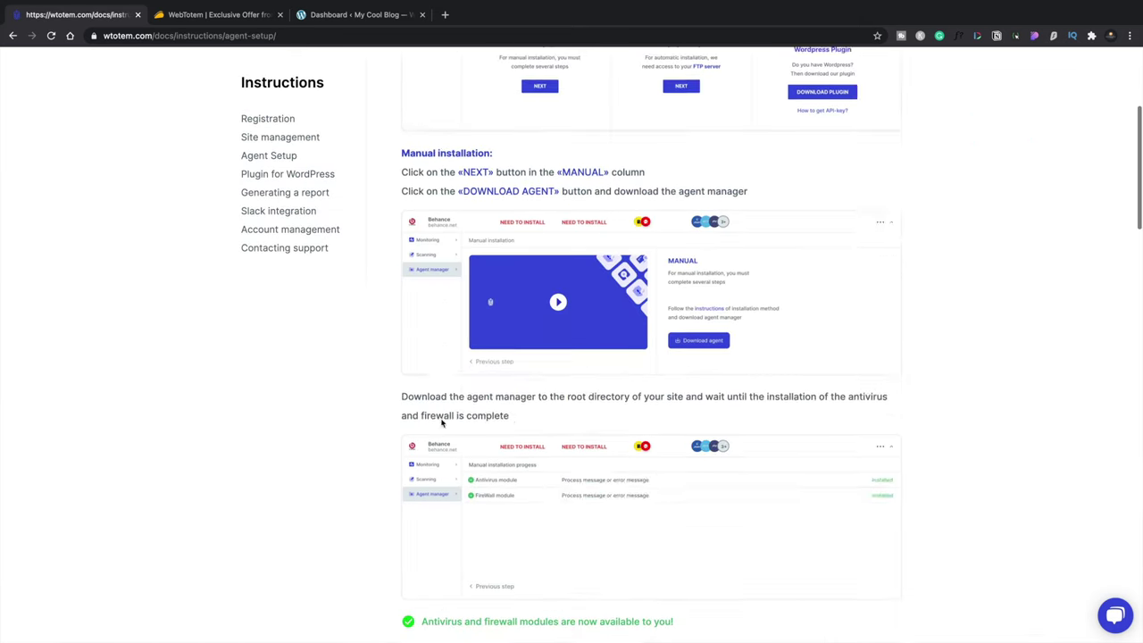
{"action": "left_click", "coordinate": [284, 174]}
{"action": "scroll", "coordinate": [407, 436], "scroll_direction": "down", "scroll_amount": 3}
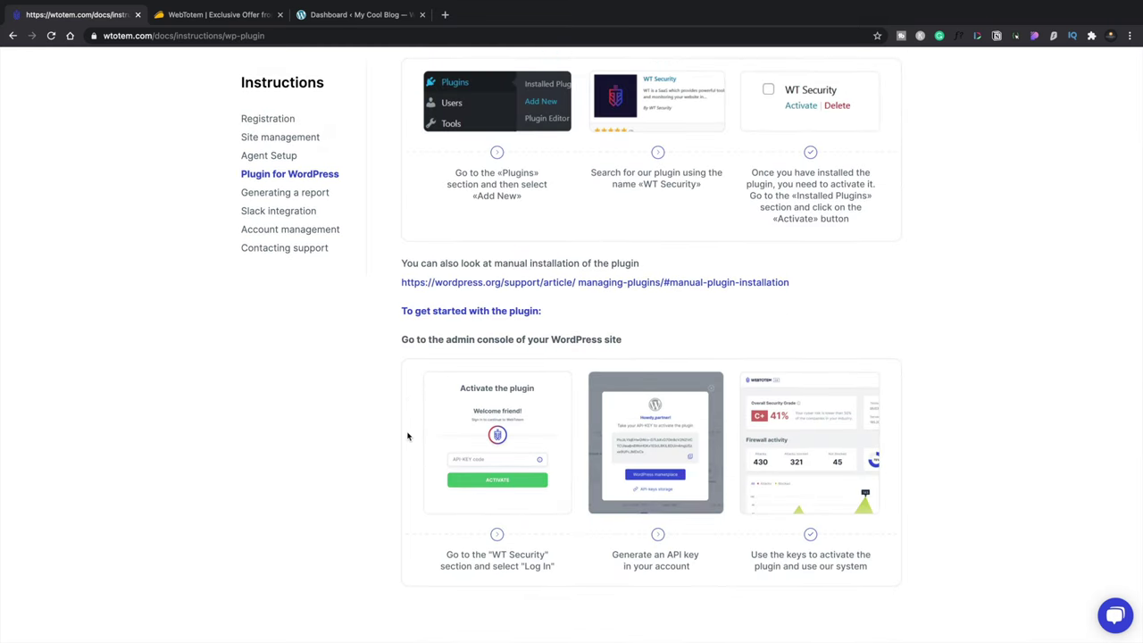
Switch to the WordPress admin's WT Security dashboard and view the plugin's Firewall activity page
{"action": "key", "text": "ctrl+shift+Tab"}
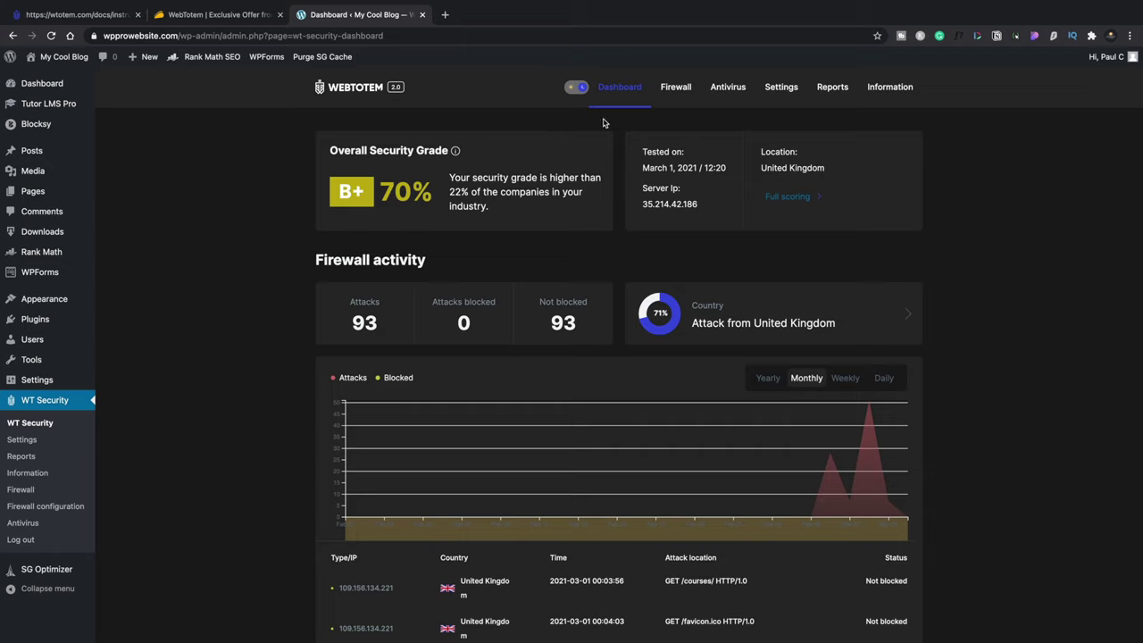
{"action": "left_click", "coordinate": [675, 90]}
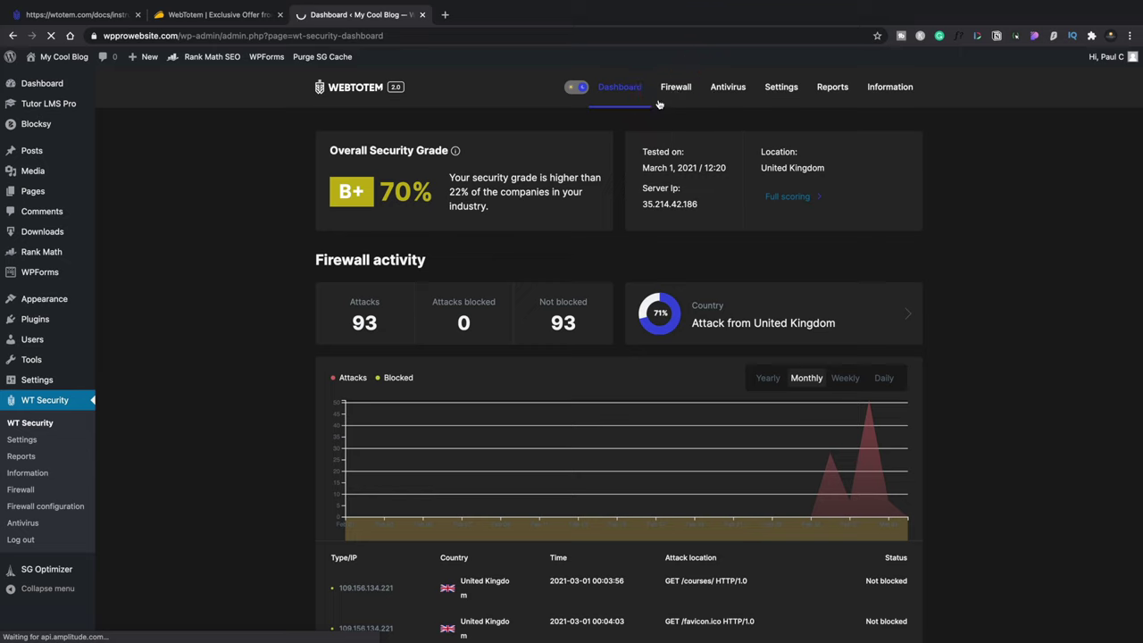
{"action": "left_click", "coordinate": [676, 88]}
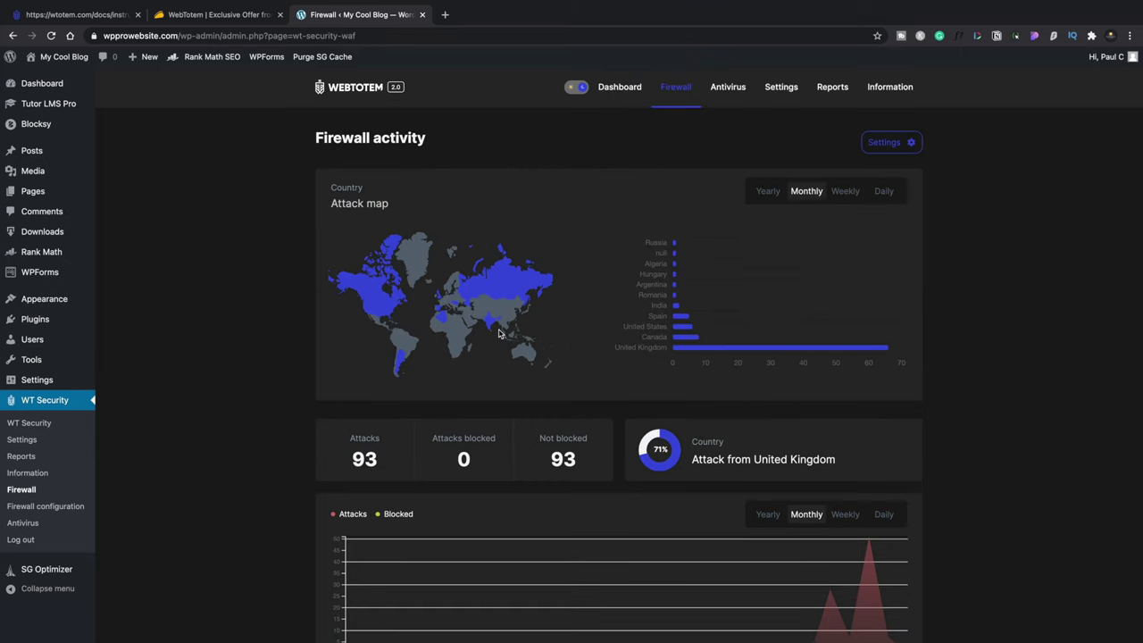
{"action": "scroll", "coordinate": [499, 334], "scroll_direction": "down", "scroll_amount": 1}
{"action": "scroll", "coordinate": [499, 334], "scroll_direction": "up", "scroll_amount": 1}
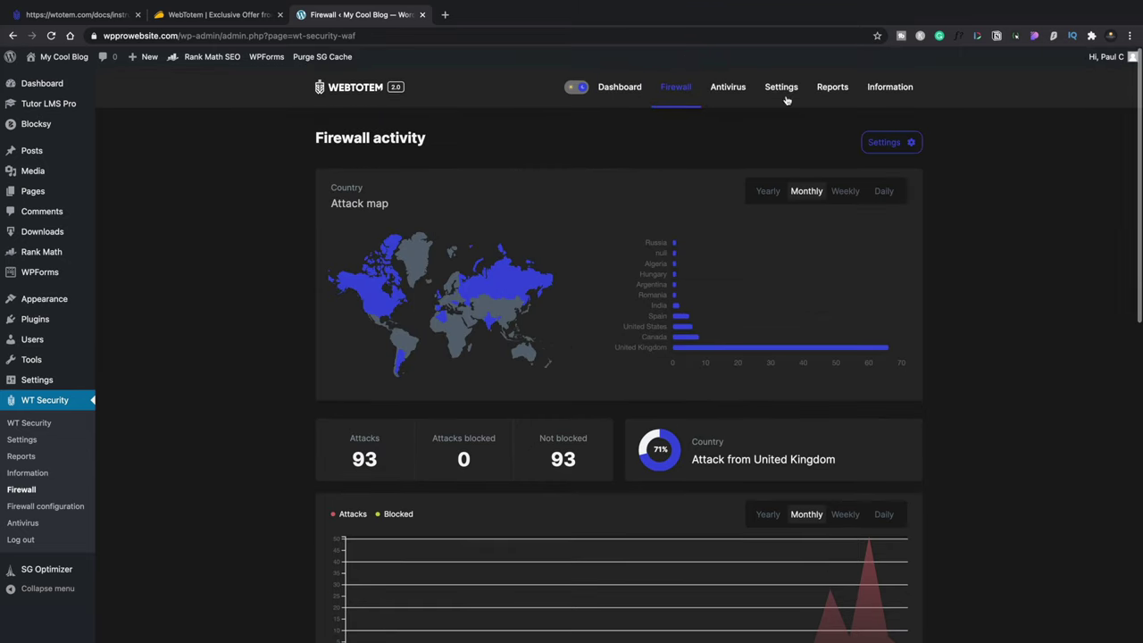
Open the plugin's Antivirus page in WordPress and look through the scanned file list
{"action": "left_click", "coordinate": [730, 88]}
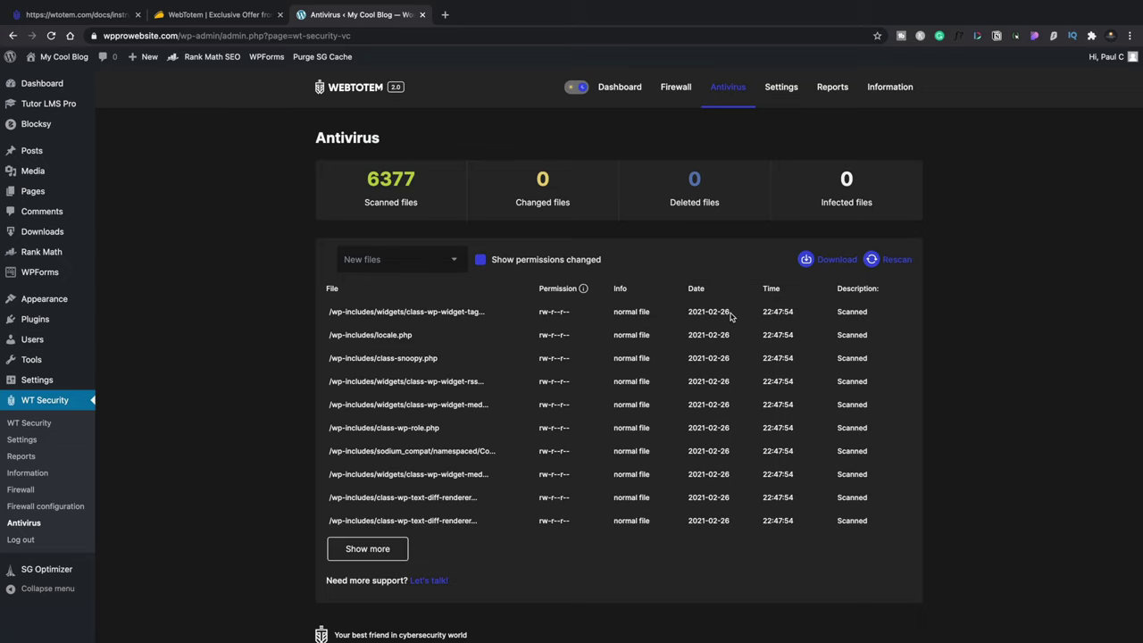
{"action": "scroll", "coordinate": [651, 430], "scroll_direction": "down", "scroll_amount": 1}
{"action": "scroll", "coordinate": [651, 430], "scroll_direction": "down", "scroll_amount": 1}
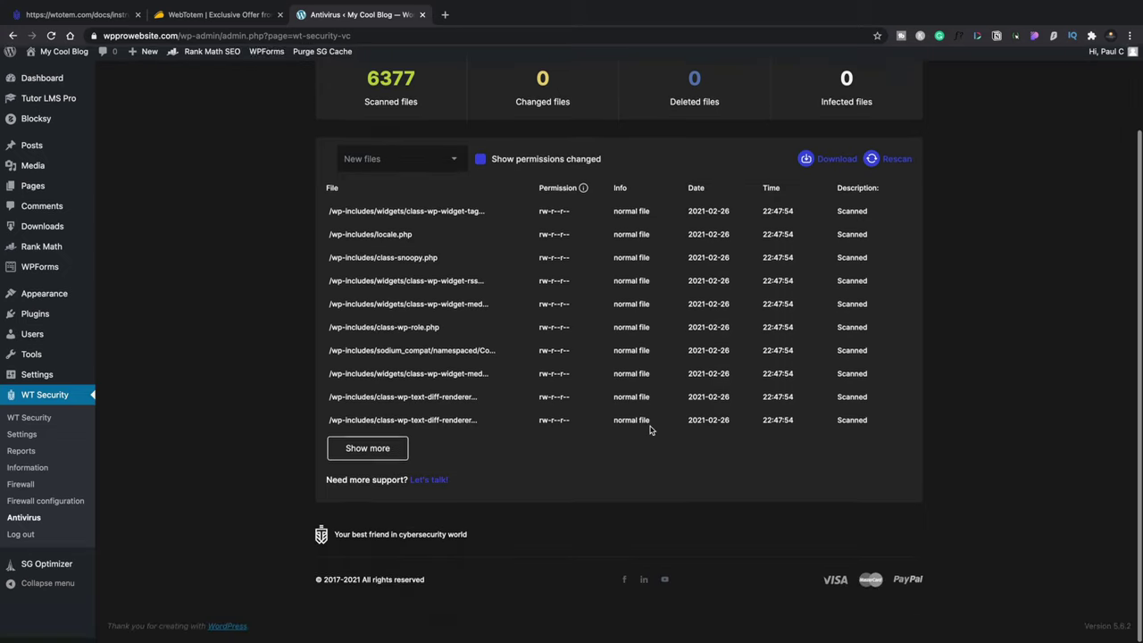
{"action": "scroll", "coordinate": [651, 430], "scroll_direction": "up", "scroll_amount": 3}
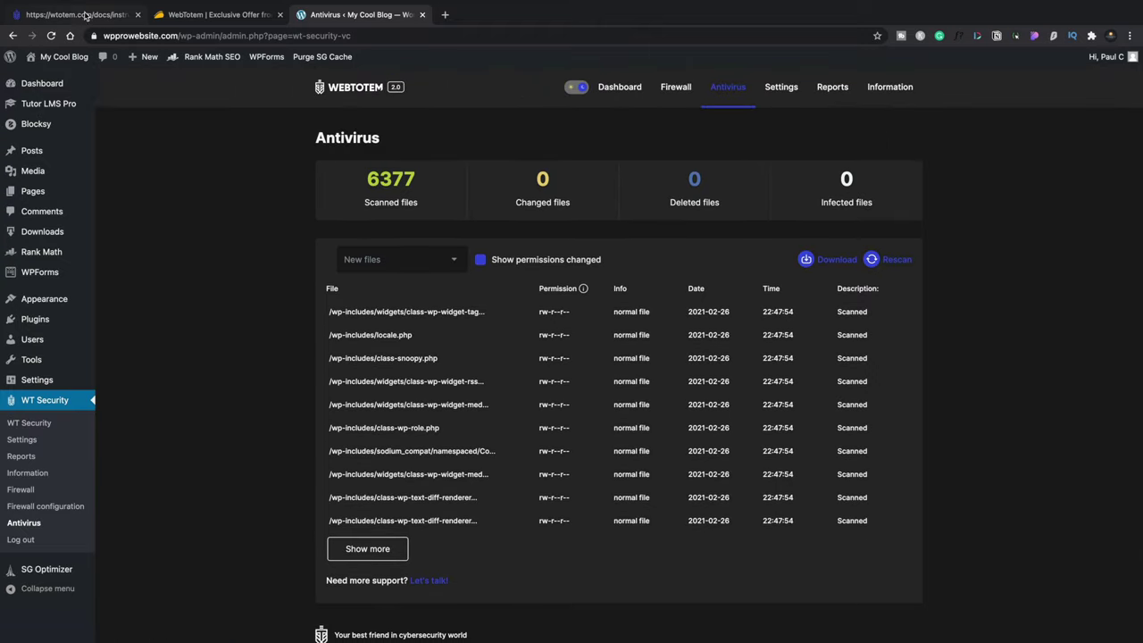
Return from the instructions to the wpprowebsite.com report on WebTotem and review its SSL, Deface, Reputation, Port scanner and Scoring cards
{"action": "left_click", "coordinate": [63, 15]}
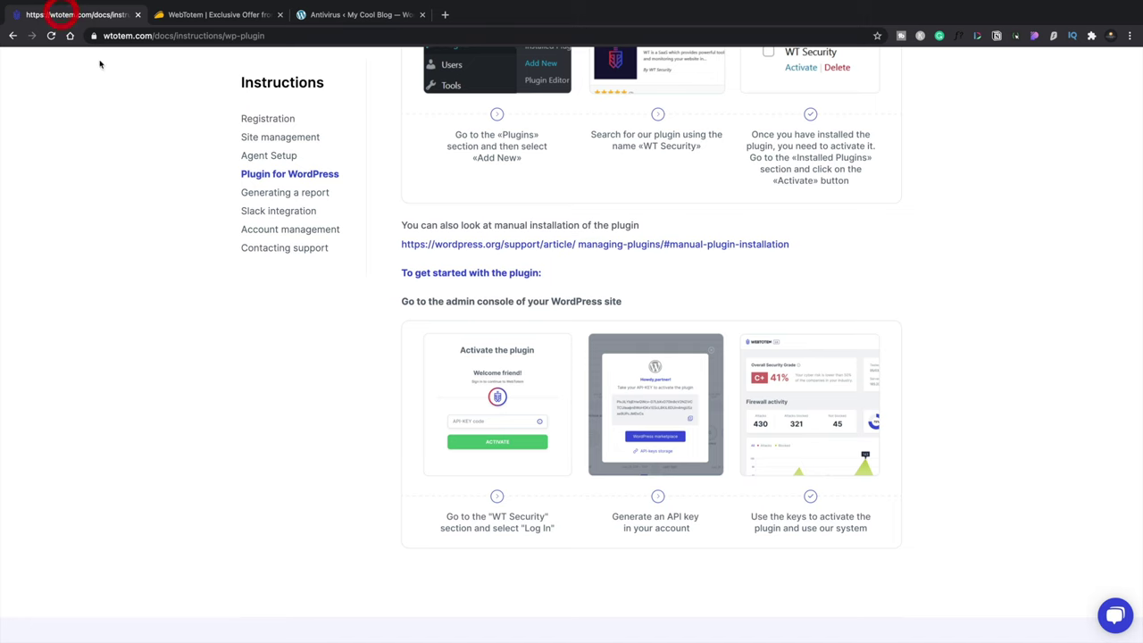
{"action": "left_click", "coordinate": [12, 36]}
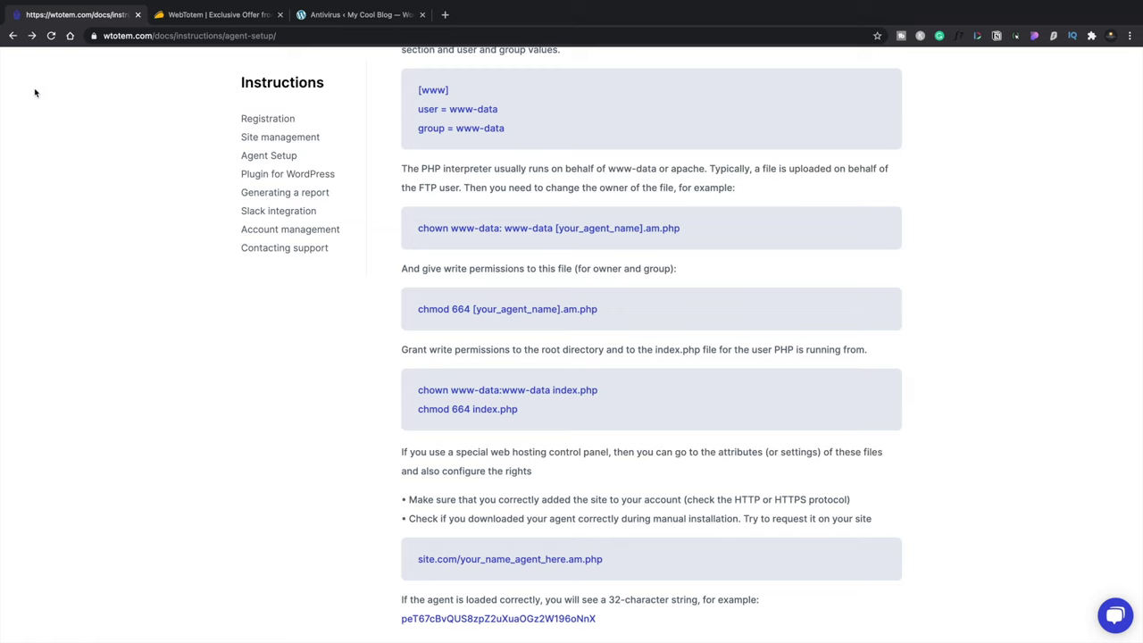
{"action": "left_click", "coordinate": [13, 35]}
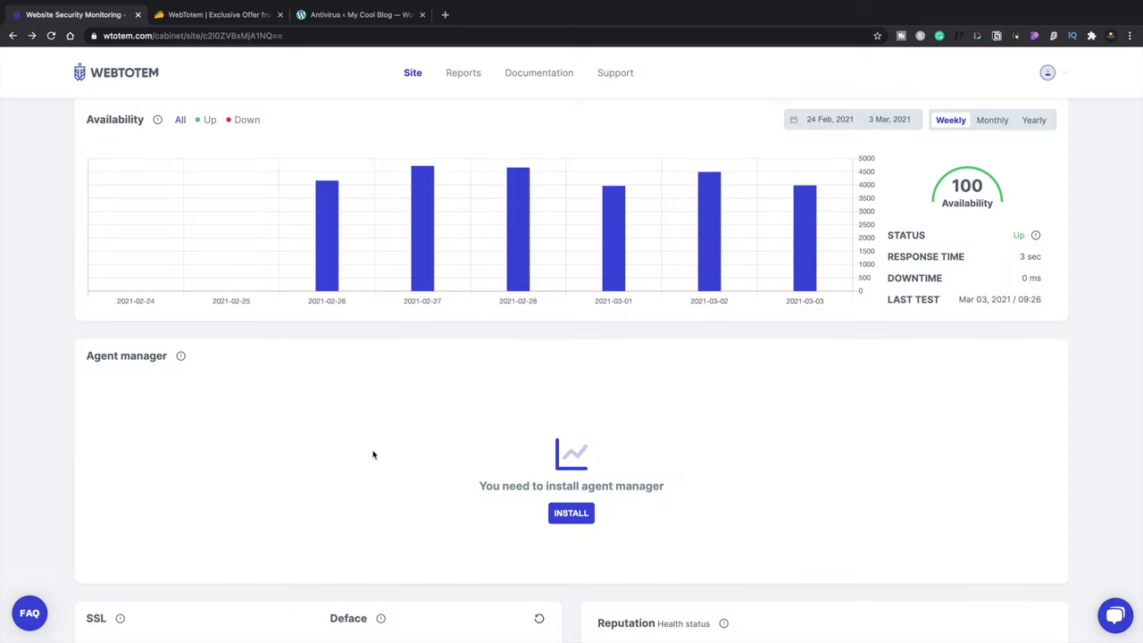
{"action": "scroll", "coordinate": [373, 456], "scroll_direction": "down", "scroll_amount": 3}
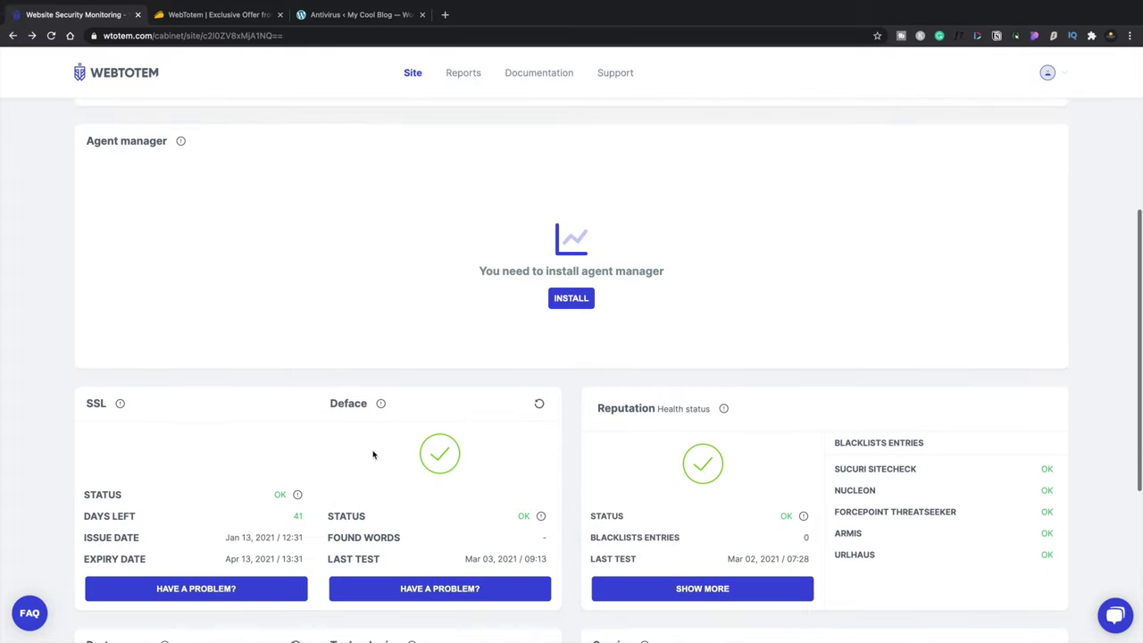
{"action": "scroll", "coordinate": [373, 455], "scroll_direction": "down", "scroll_amount": 3}
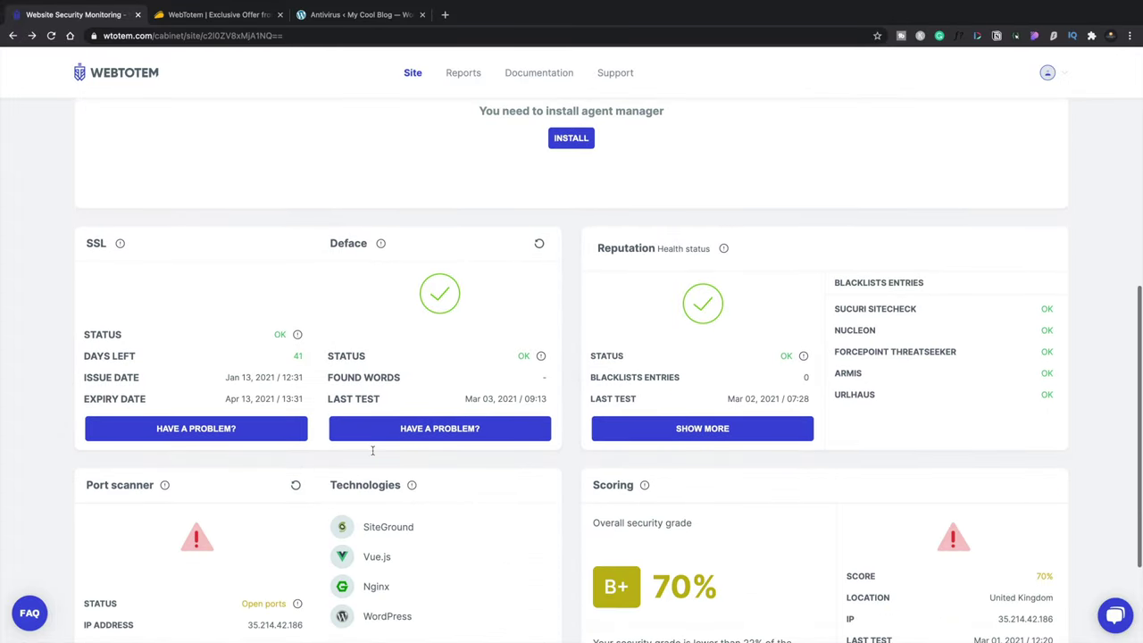
{"action": "scroll", "coordinate": [373, 455], "scroll_direction": "down", "scroll_amount": 1}
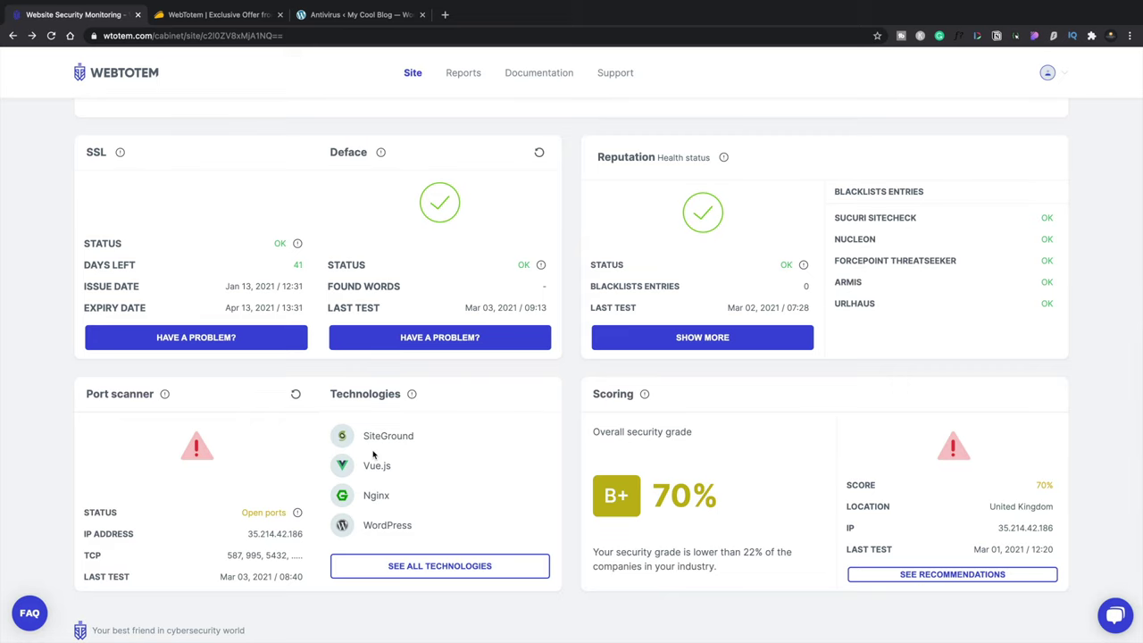
{"action": "scroll", "coordinate": [374, 456], "scroll_direction": "up", "scroll_amount": 5}
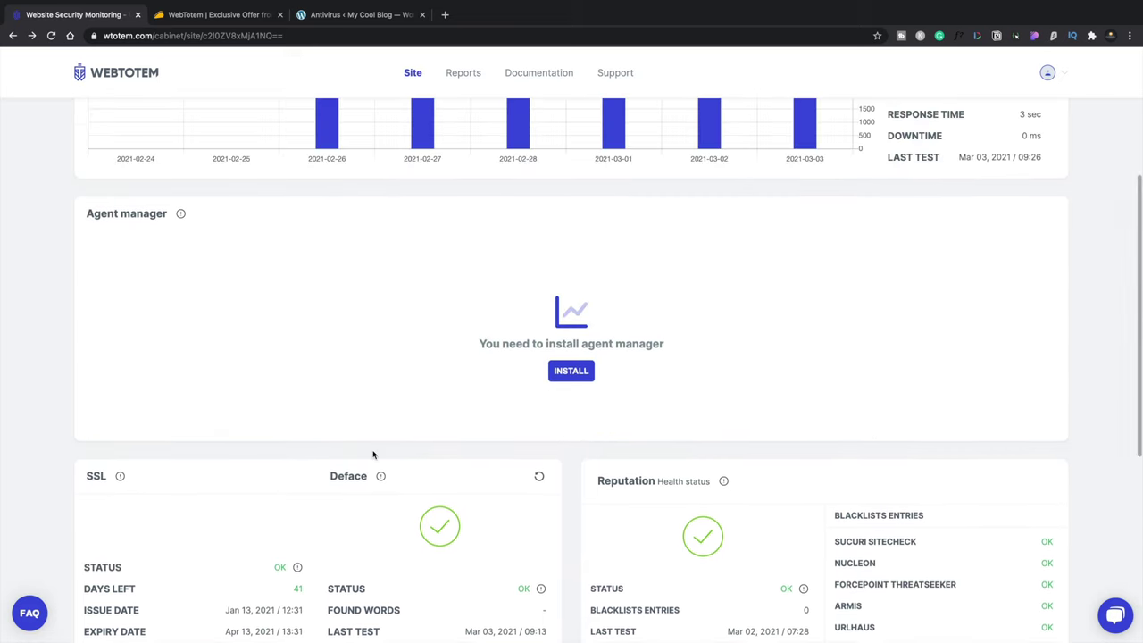
Start the agent installation, open the WordPress solution's WT Security plugin page in the store, and return to the installation options
{"action": "left_click", "coordinate": [572, 371]}
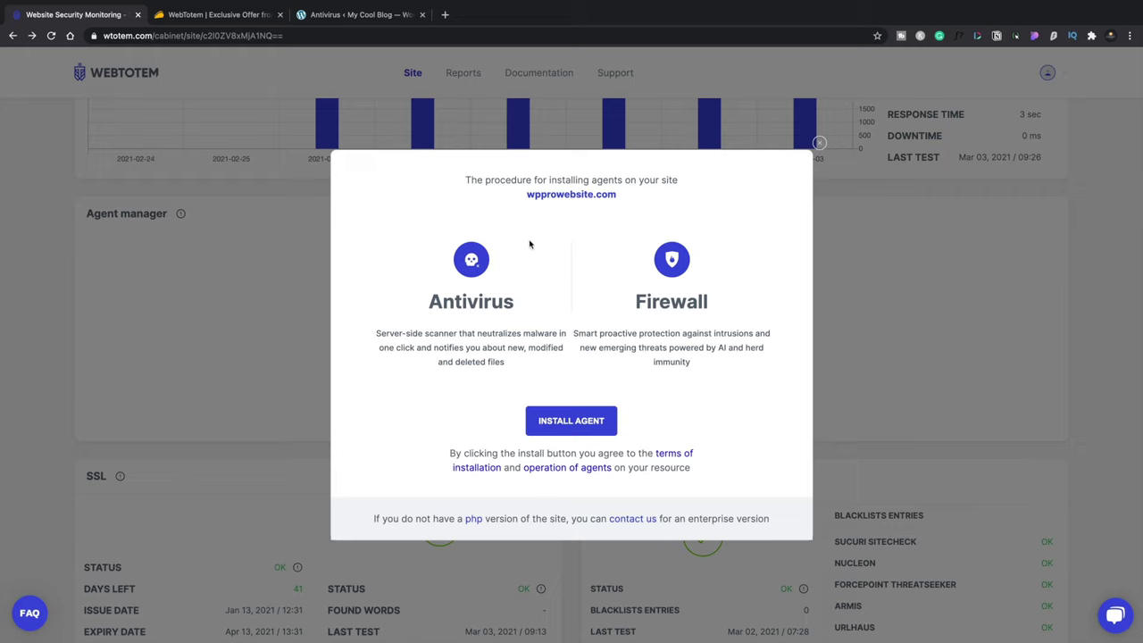
{"action": "left_click", "coordinate": [567, 432]}
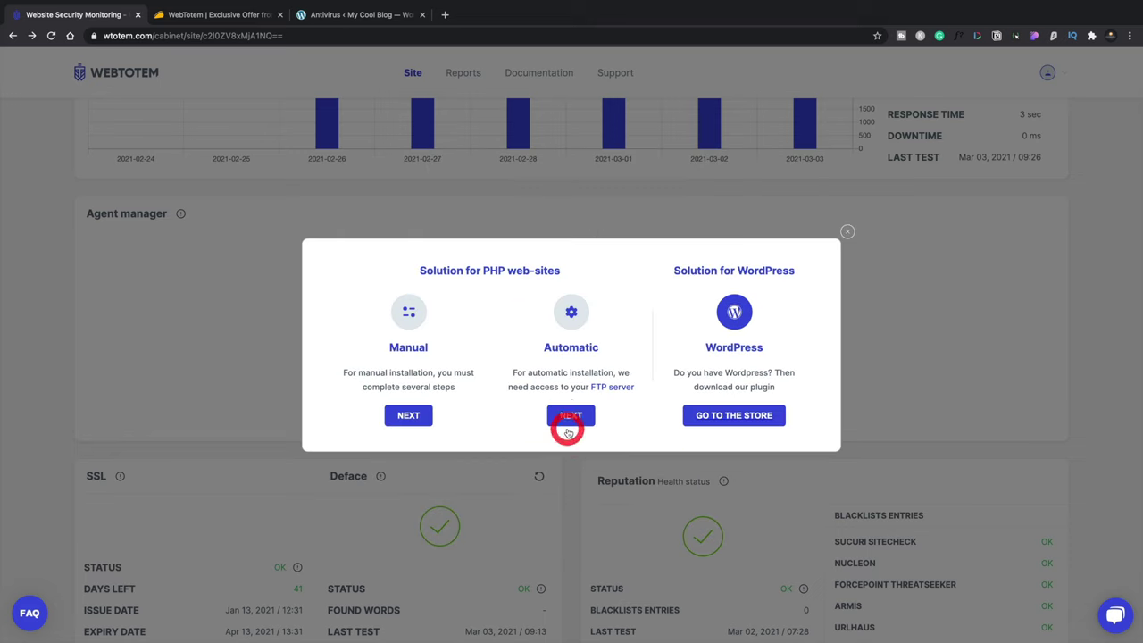
{"action": "left_click", "coordinate": [737, 418]}
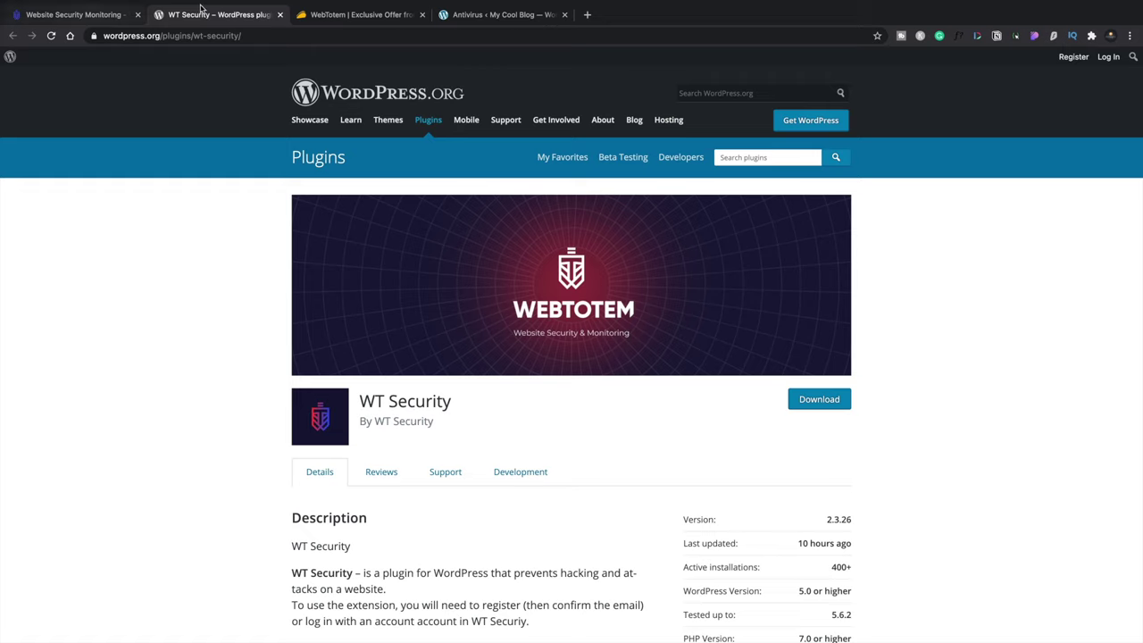
{"action": "left_click", "coordinate": [76, 16]}
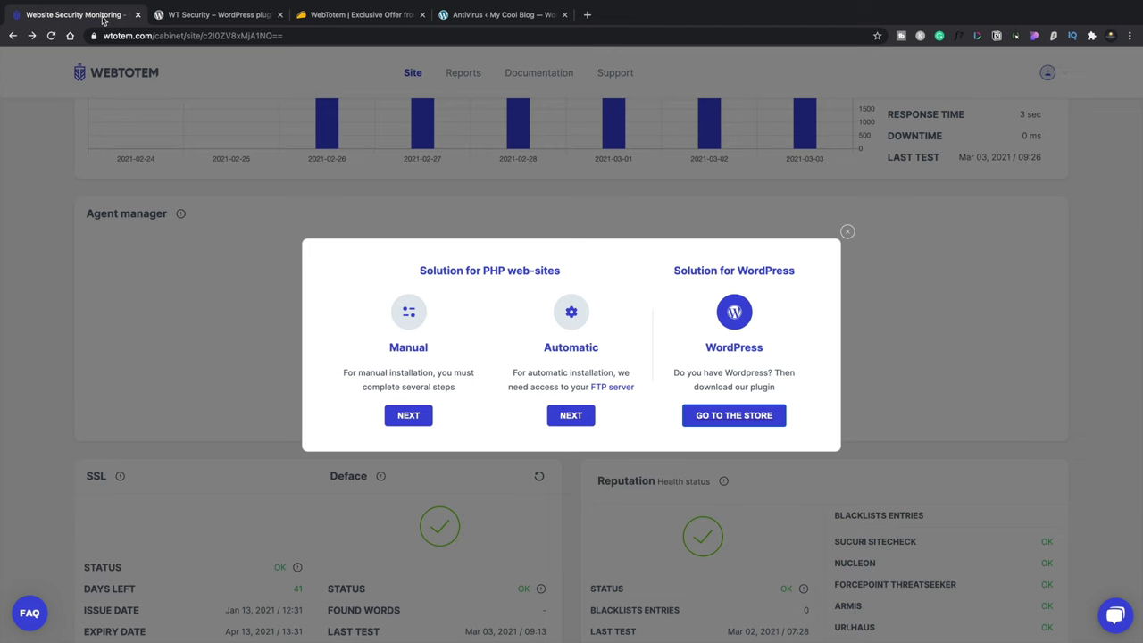
Switch to the WordPress admin and view the Whitelist and Blacklist in WT Security's Firewall configuration
{"action": "mouse_move", "coordinate": [374, 26]}
{"action": "left_click", "coordinate": [451, 46]}
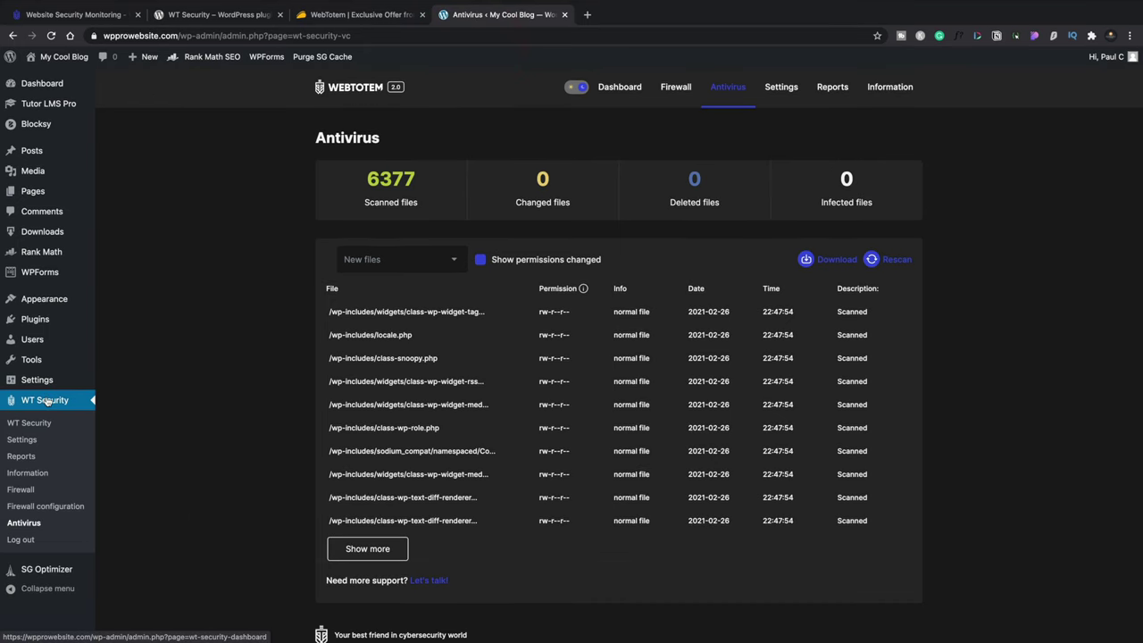
{"action": "left_click", "coordinate": [42, 506]}
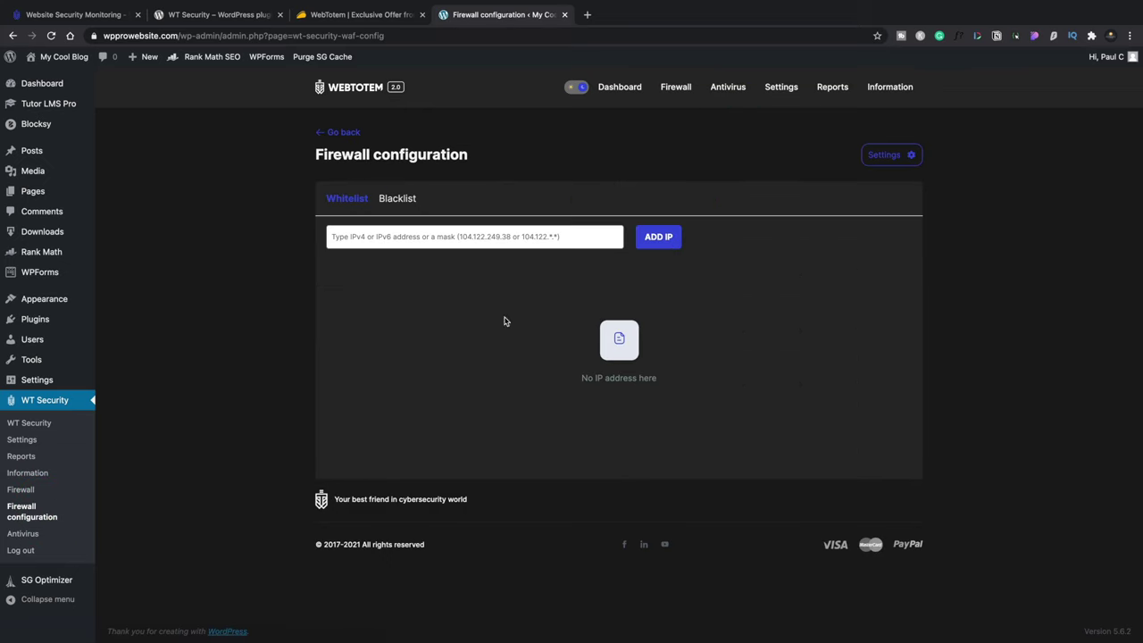
{"action": "left_click", "coordinate": [394, 199]}
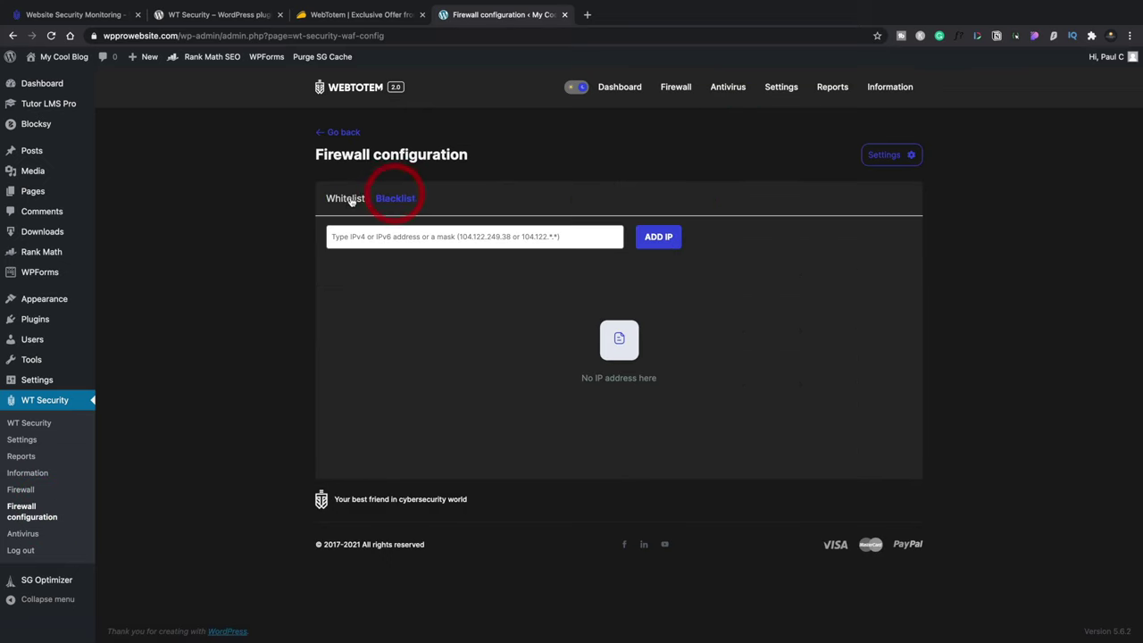
{"action": "left_click", "coordinate": [349, 200]}
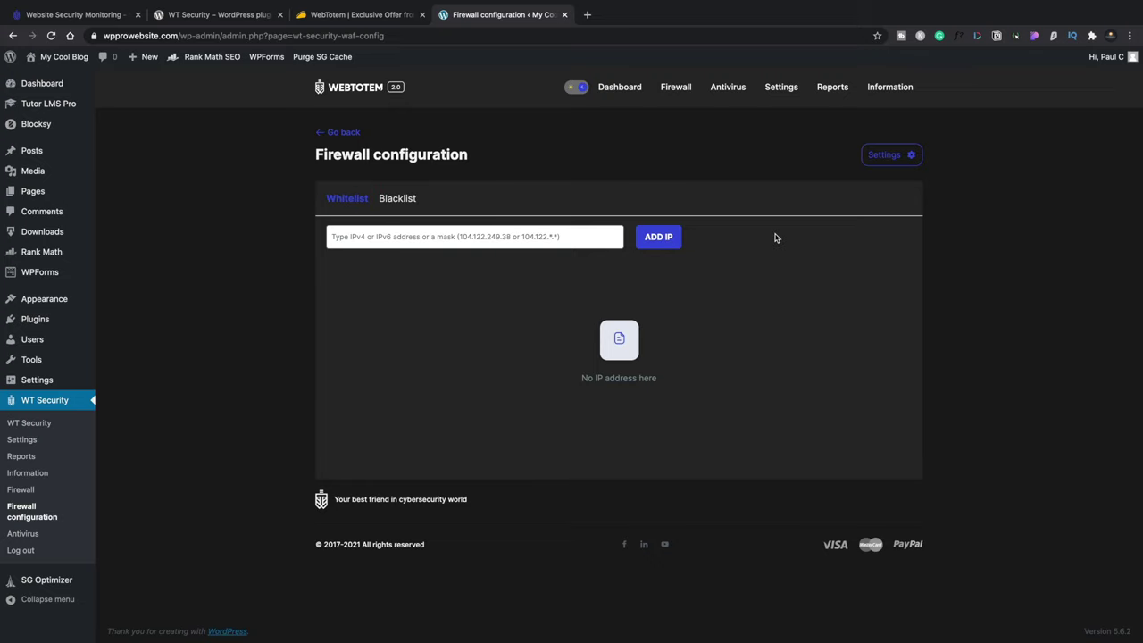
Go back to the WebTotem site report, close the agent installation options, and look over all stats for wpprowebsite.com
{"action": "left_click", "coordinate": [185, 16]}
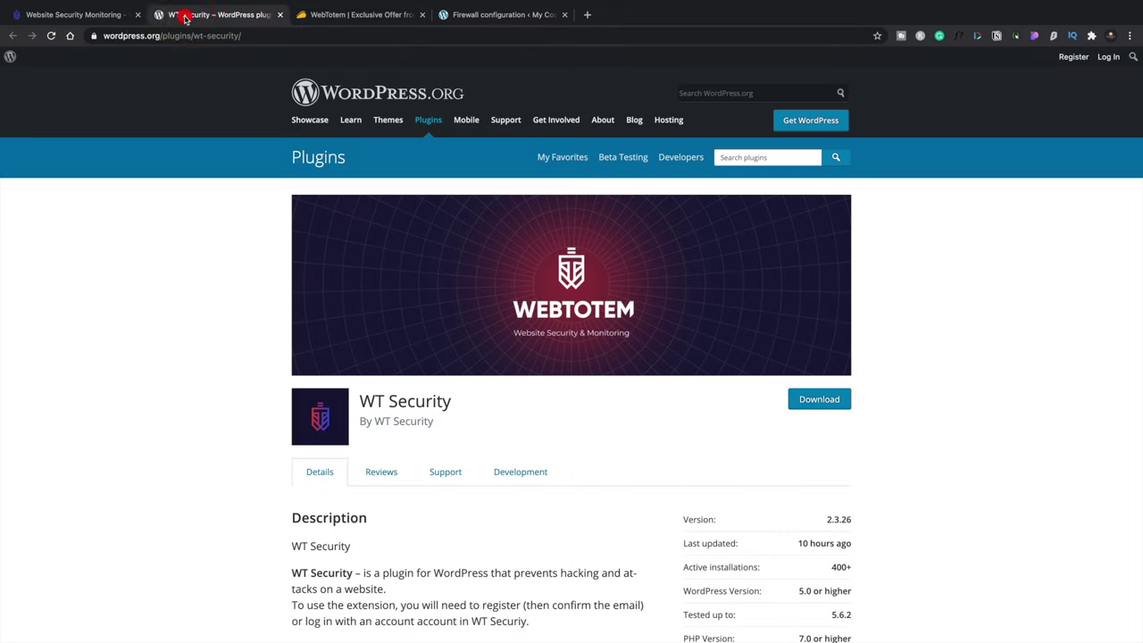
{"action": "left_click", "coordinate": [85, 15]}
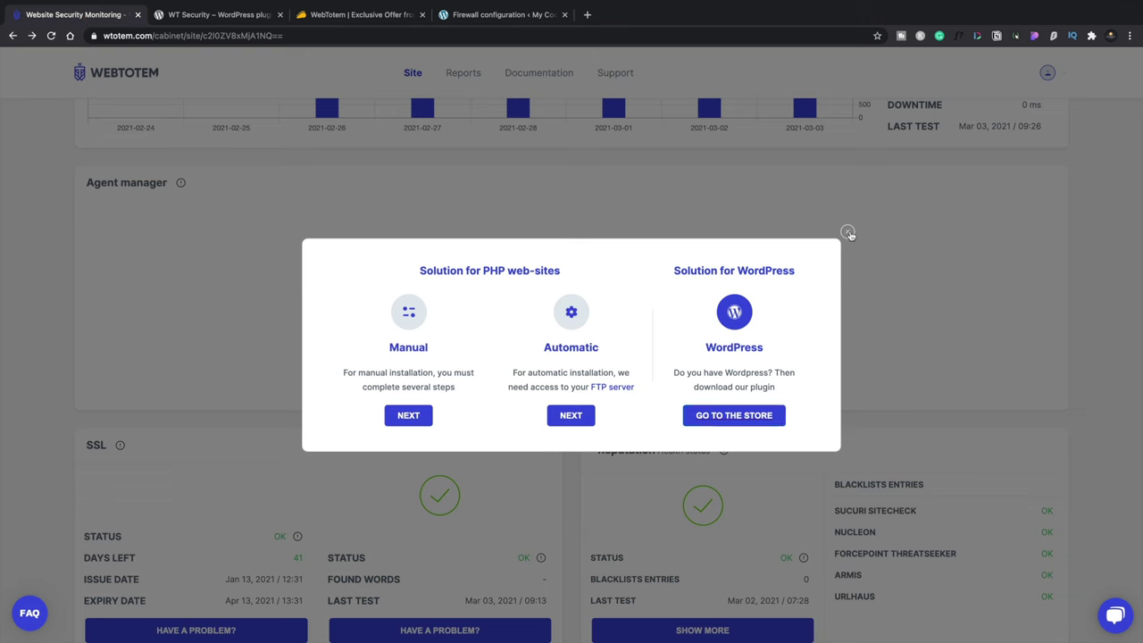
{"action": "left_click", "coordinate": [847, 233]}
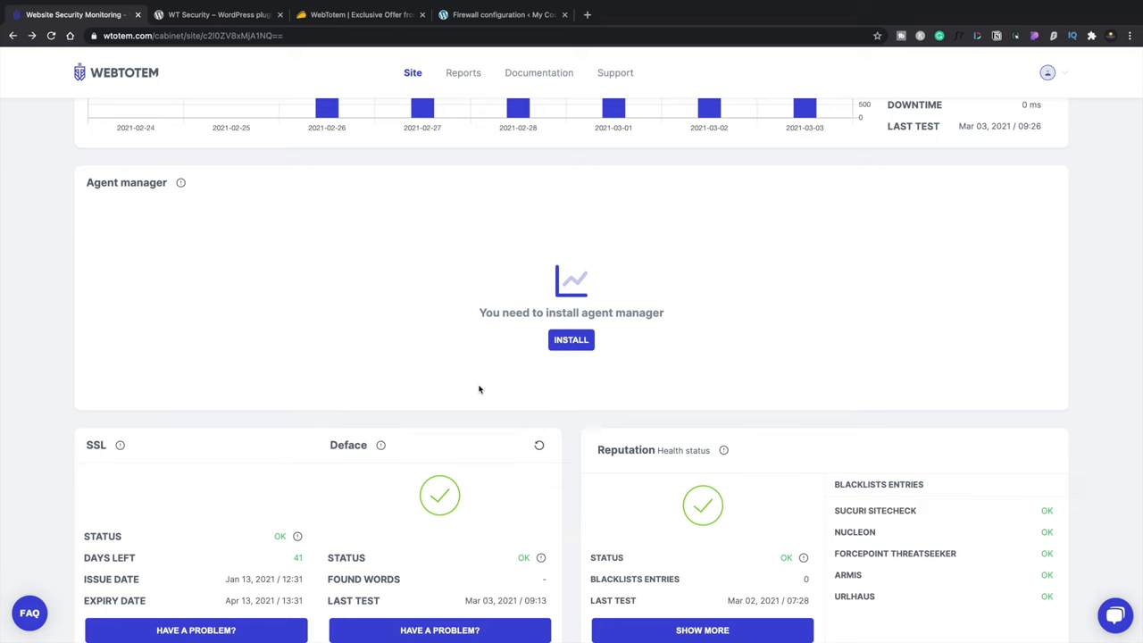
{"action": "scroll", "coordinate": [479, 389], "scroll_direction": "down", "scroll_amount": 3}
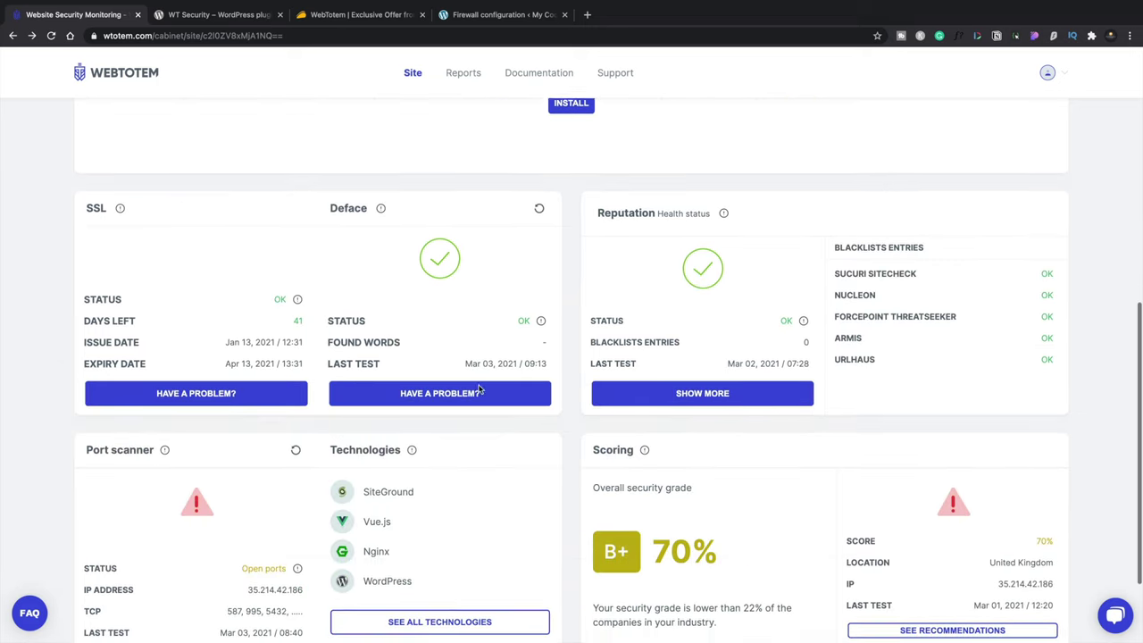
{"action": "scroll", "coordinate": [479, 389], "scroll_direction": "up", "scroll_amount": 2}
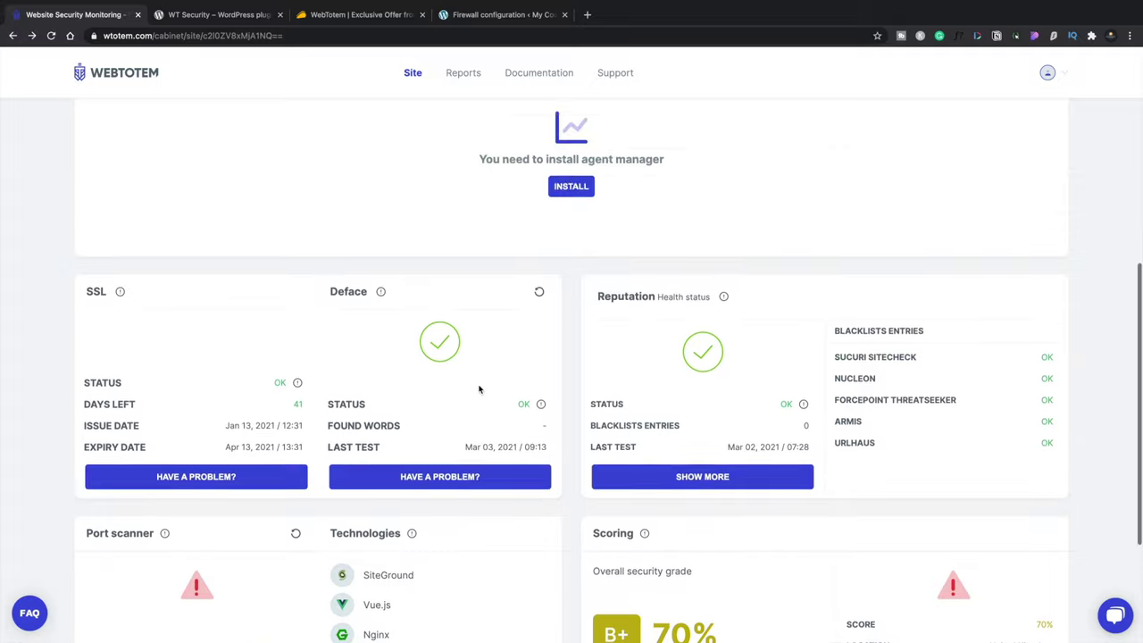
{"action": "scroll", "coordinate": [479, 389], "scroll_direction": "up", "scroll_amount": 4}
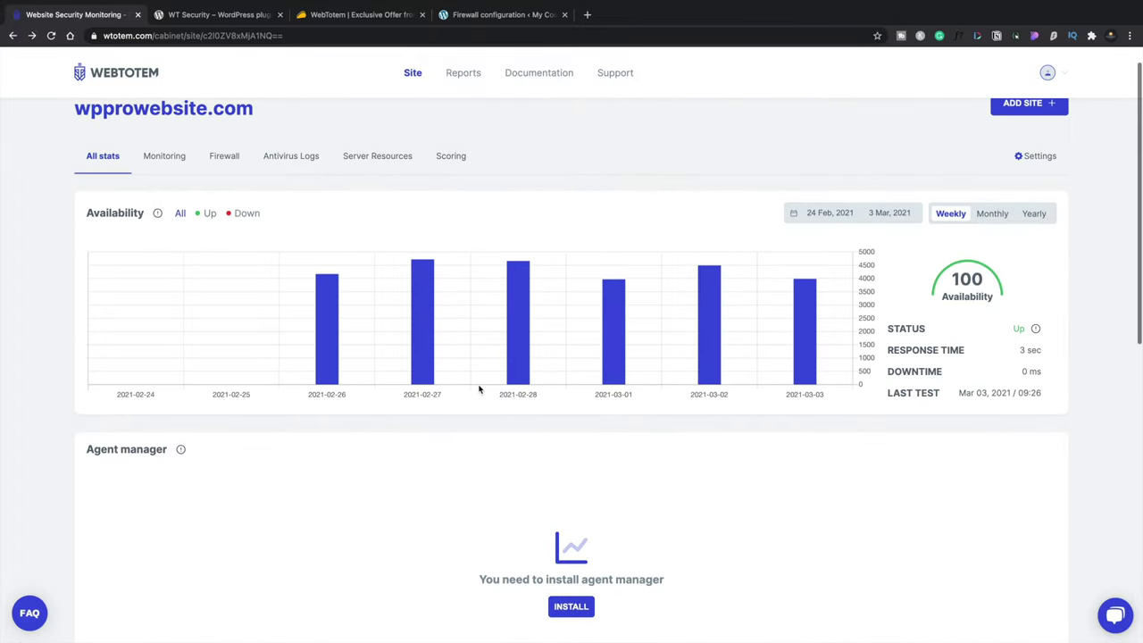
Open the Monitoring section for wpprowebsite.com and examine its availability chart and cards, including the Port scanner's open ports note
{"action": "left_click", "coordinate": [167, 157]}
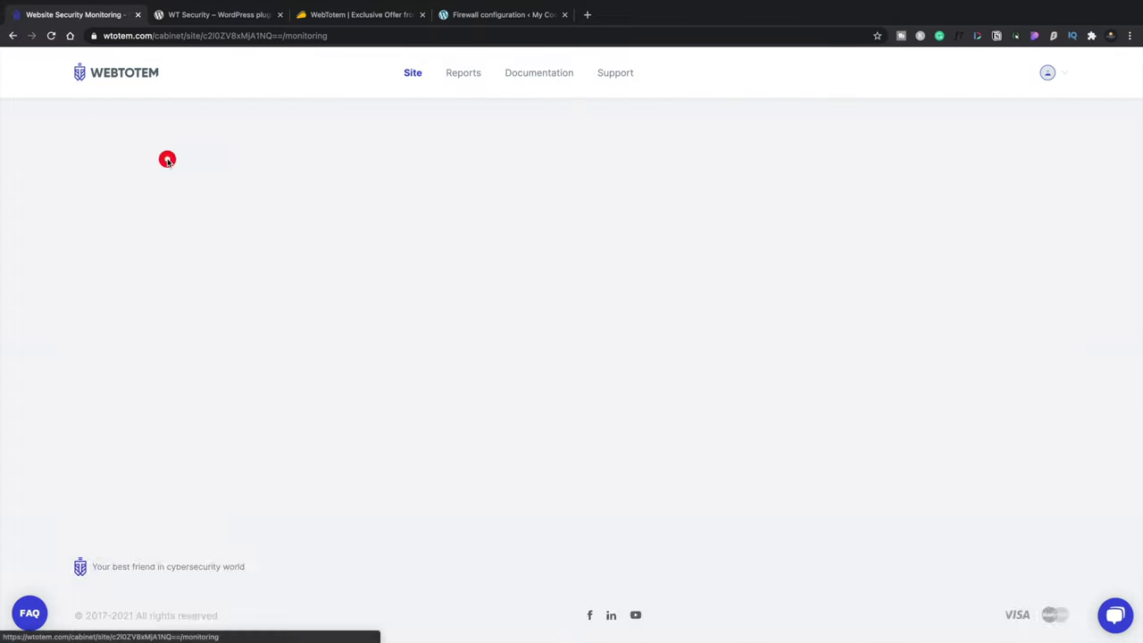
{"action": "scroll", "coordinate": [102, 395], "scroll_direction": "down", "scroll_amount": 1}
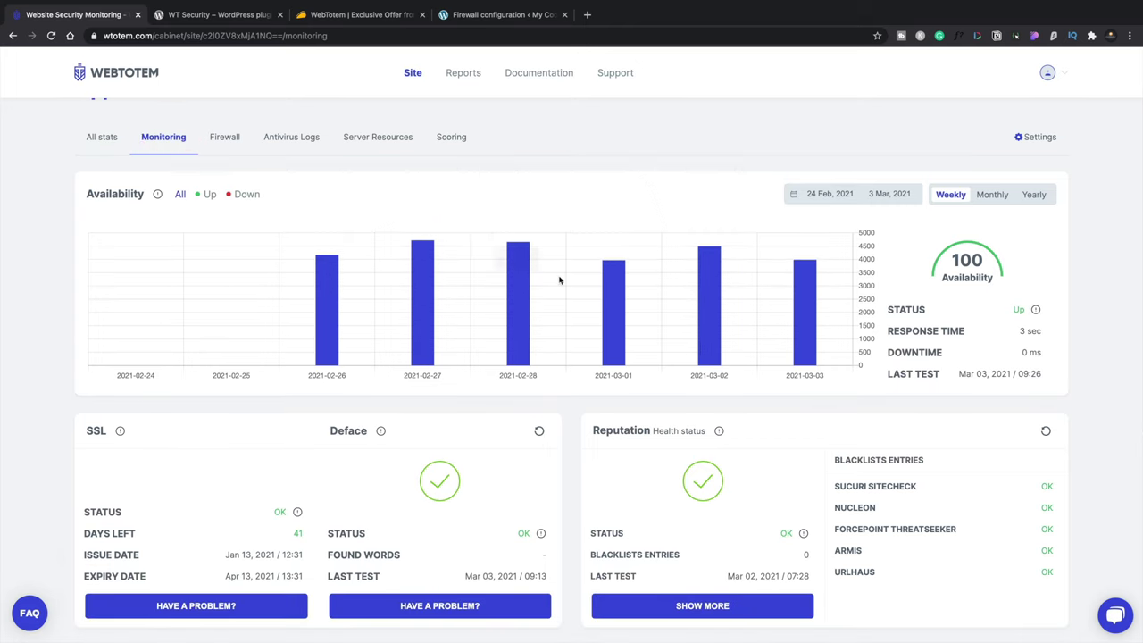
{"action": "mouse_move", "coordinate": [620, 288]}
{"action": "scroll", "coordinate": [780, 323], "scroll_direction": "down", "scroll_amount": 3}
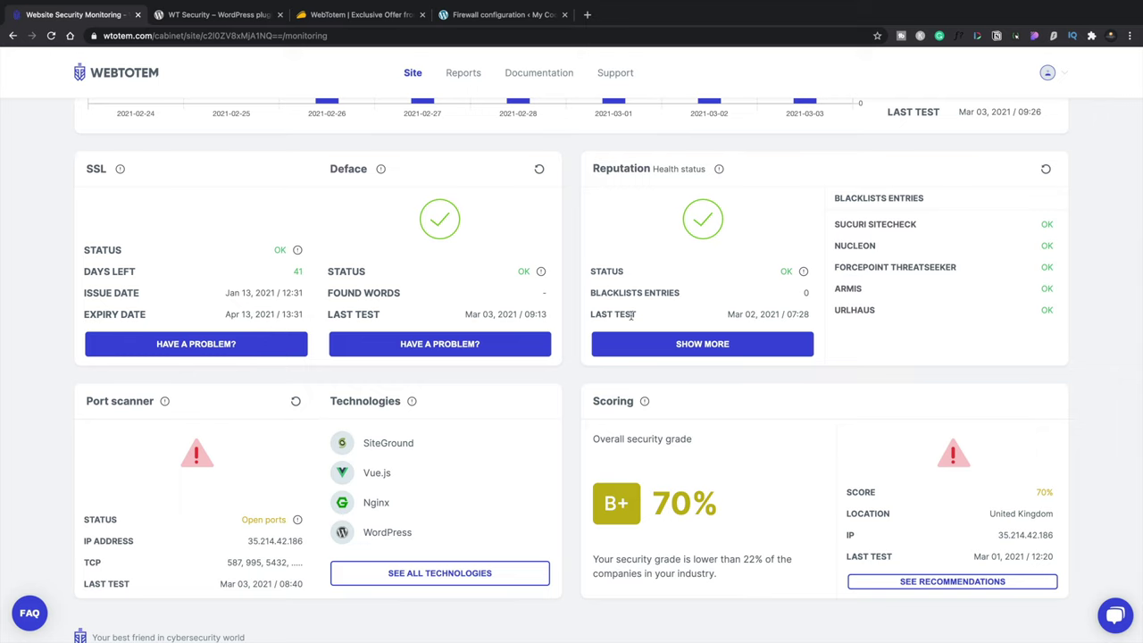
{"action": "scroll", "coordinate": [632, 317], "scroll_direction": "down", "scroll_amount": 1}
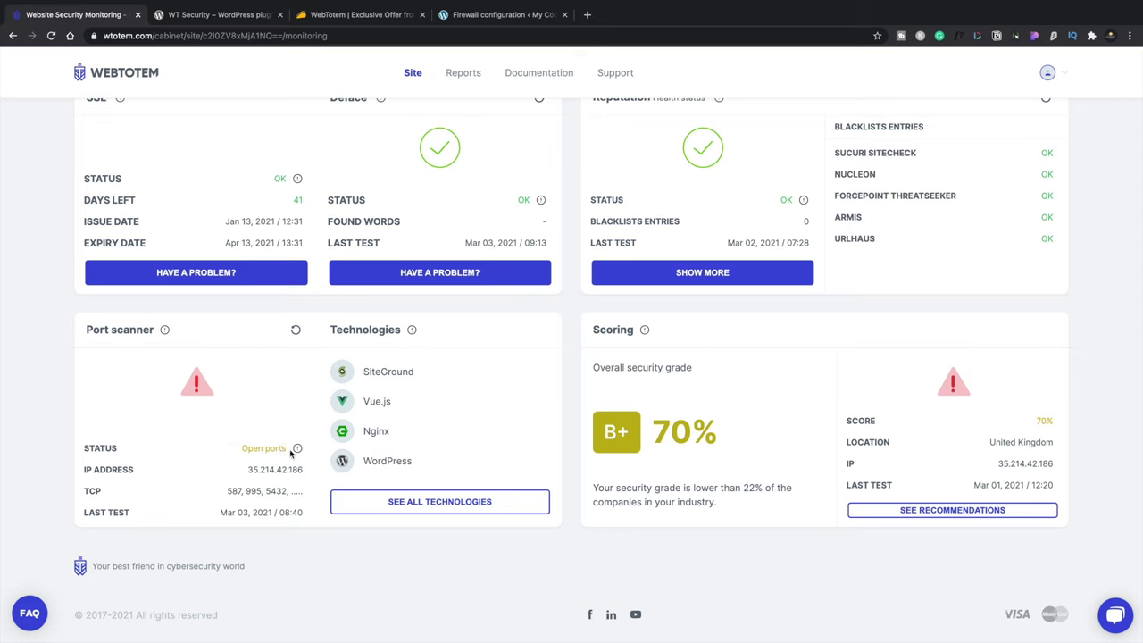
{"action": "mouse_move", "coordinate": [297, 448]}
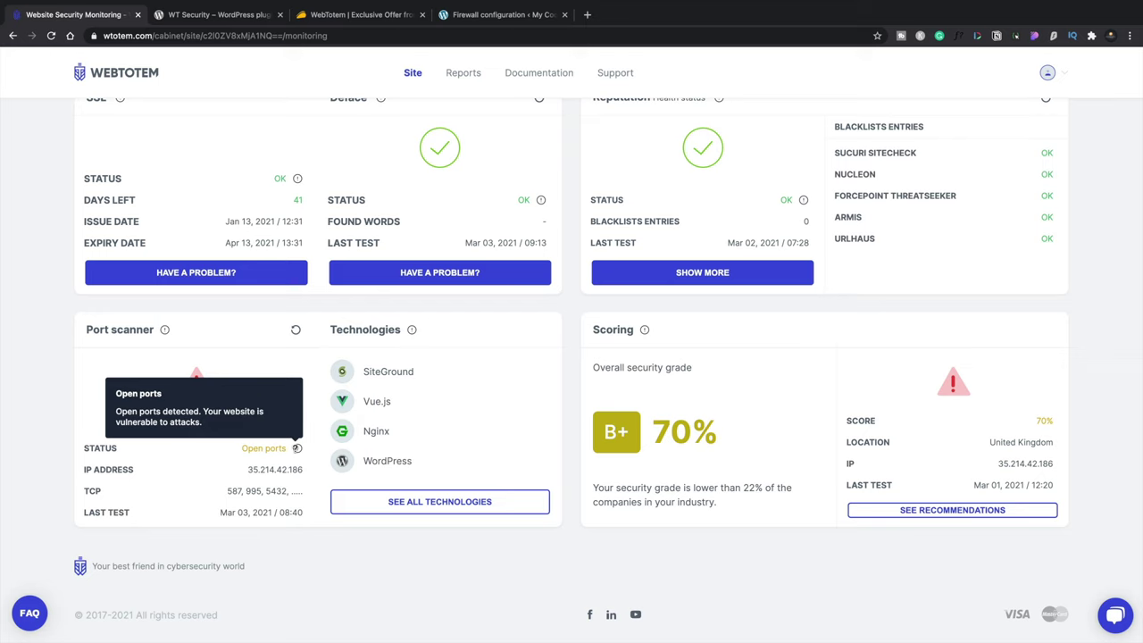
{"action": "scroll", "coordinate": [297, 448], "scroll_direction": "up", "scroll_amount": 3}
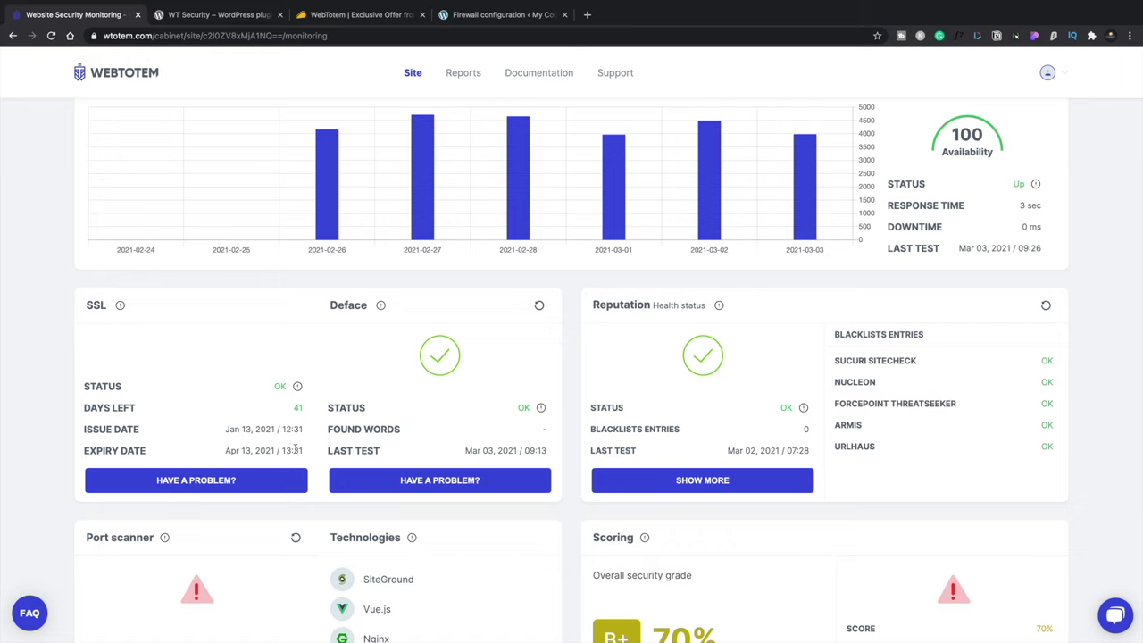
{"action": "scroll", "coordinate": [294, 450], "scroll_direction": "up", "scroll_amount": 3}
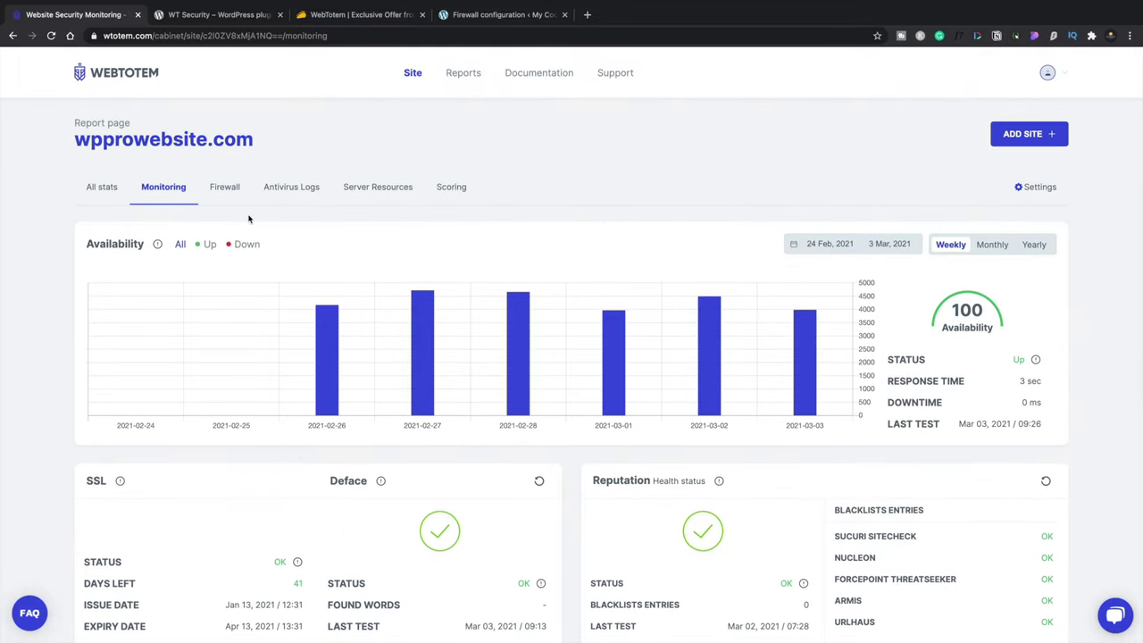
Open the Firewall section for wpprowebsite.com and look over its attack map, attack chart and list of logged attacks
{"action": "left_click", "coordinate": [218, 192]}
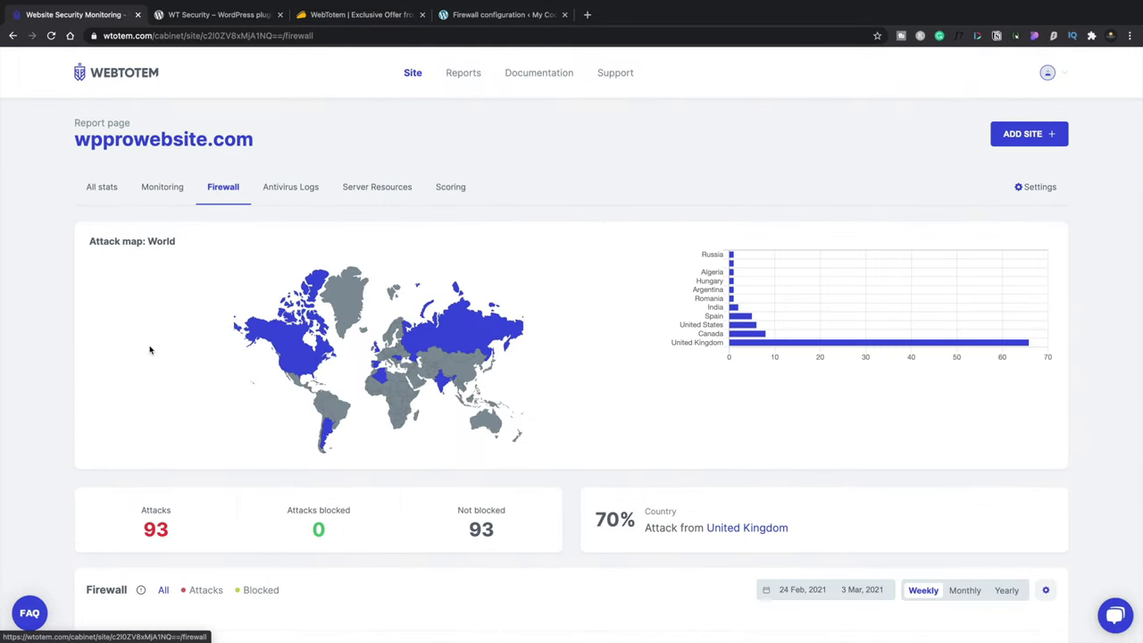
{"action": "scroll", "coordinate": [279, 384], "scroll_direction": "down", "scroll_amount": 1}
{"action": "scroll", "coordinate": [278, 384], "scroll_direction": "down", "scroll_amount": 6}
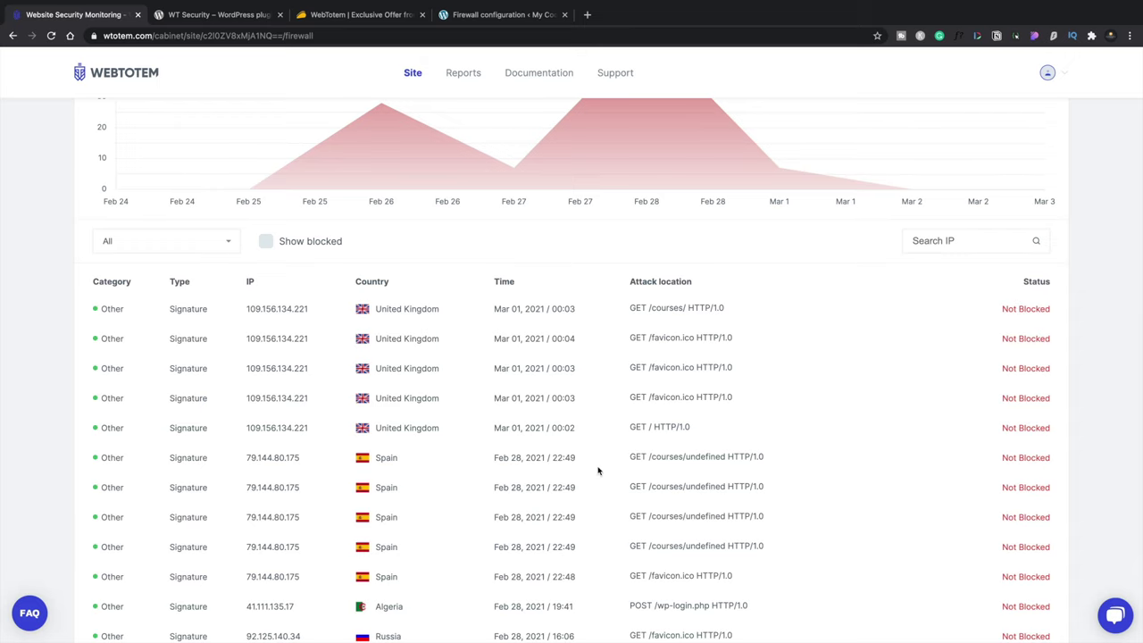
{"action": "scroll", "coordinate": [598, 471], "scroll_direction": "down", "scroll_amount": 2}
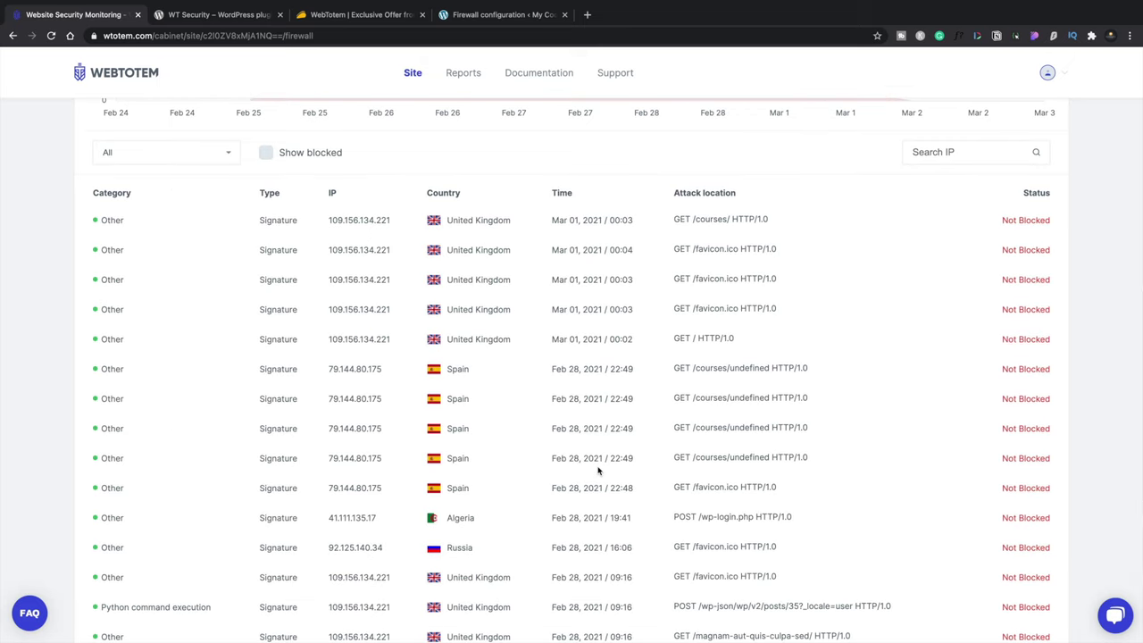
{"action": "scroll", "coordinate": [598, 471], "scroll_direction": "down", "scroll_amount": 4}
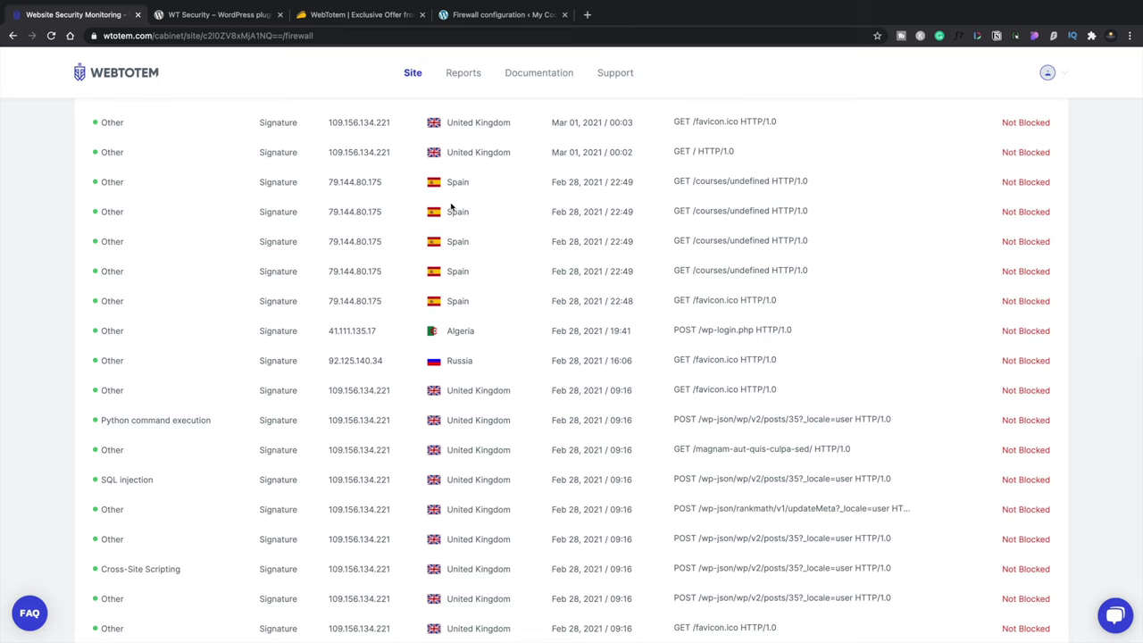
View WT Security's Firewall configuration in the WordPress admin, and return to WebTotem to examine the firewall log's categories, IPs and attack locations
{"action": "left_click", "coordinate": [485, 15]}
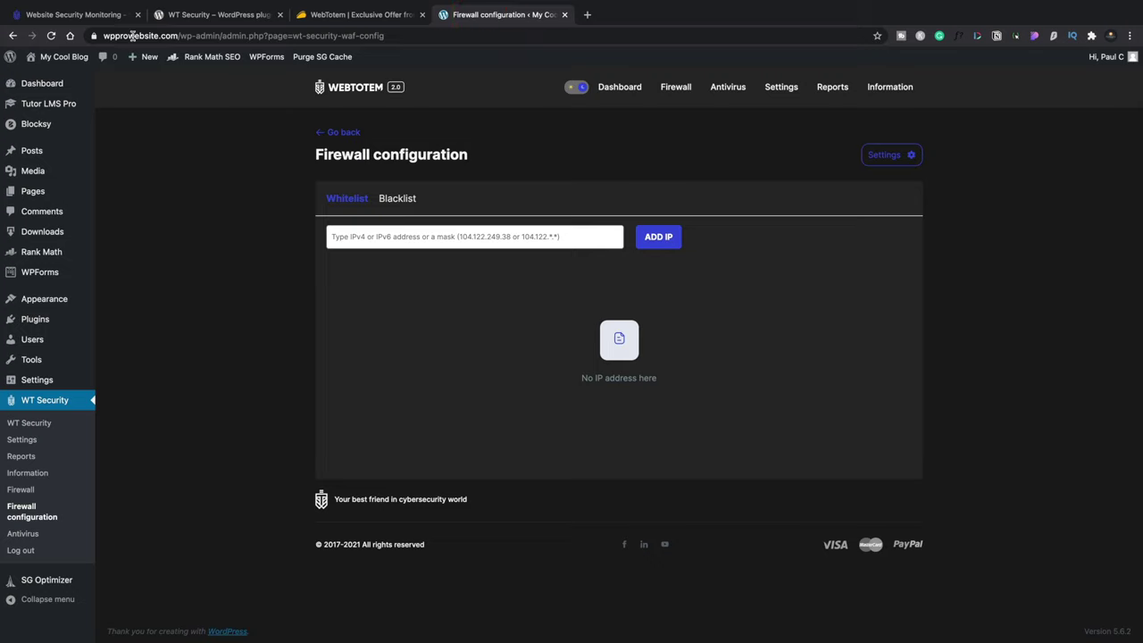
{"action": "left_click", "coordinate": [101, 18]}
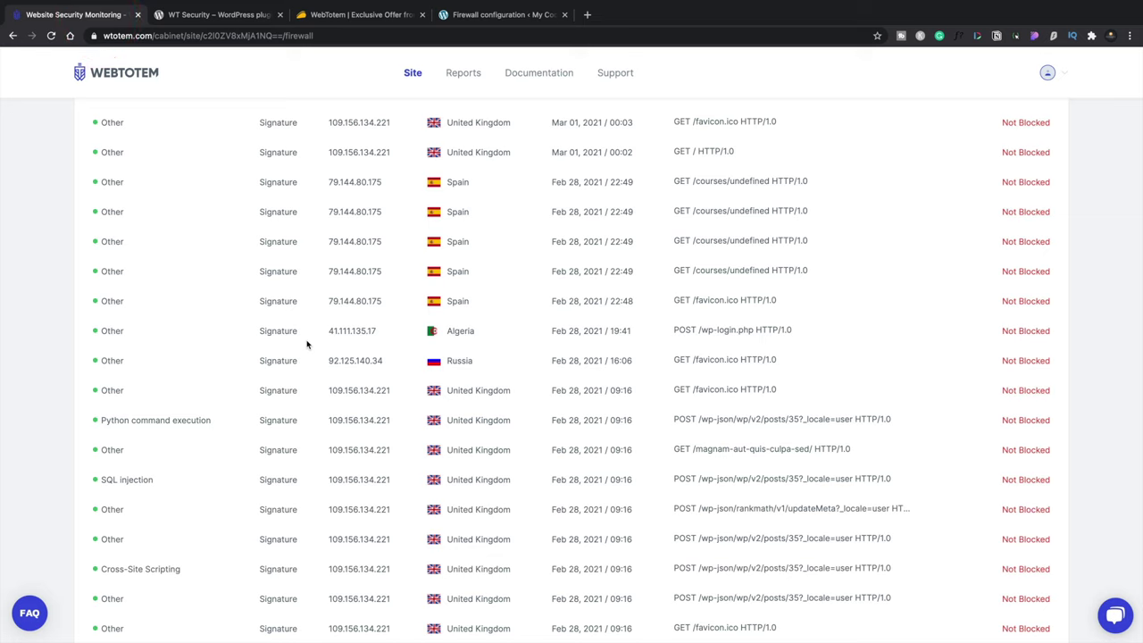
{"action": "scroll", "coordinate": [306, 344], "scroll_direction": "down", "scroll_amount": 2}
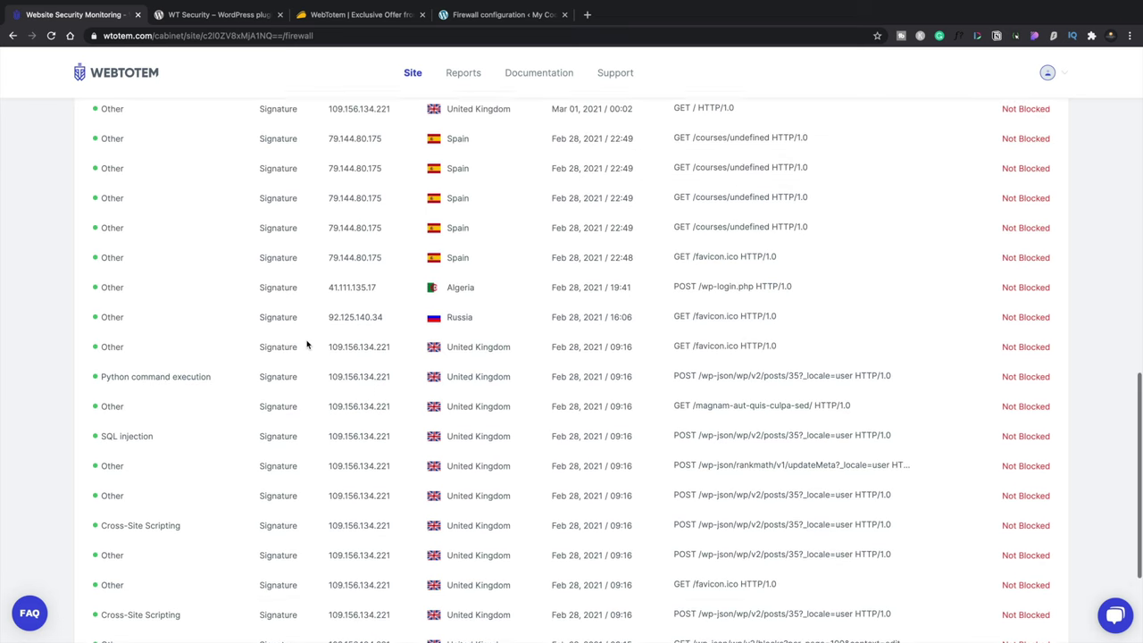
{"action": "scroll", "coordinate": [306, 344], "scroll_direction": "down", "scroll_amount": 5}
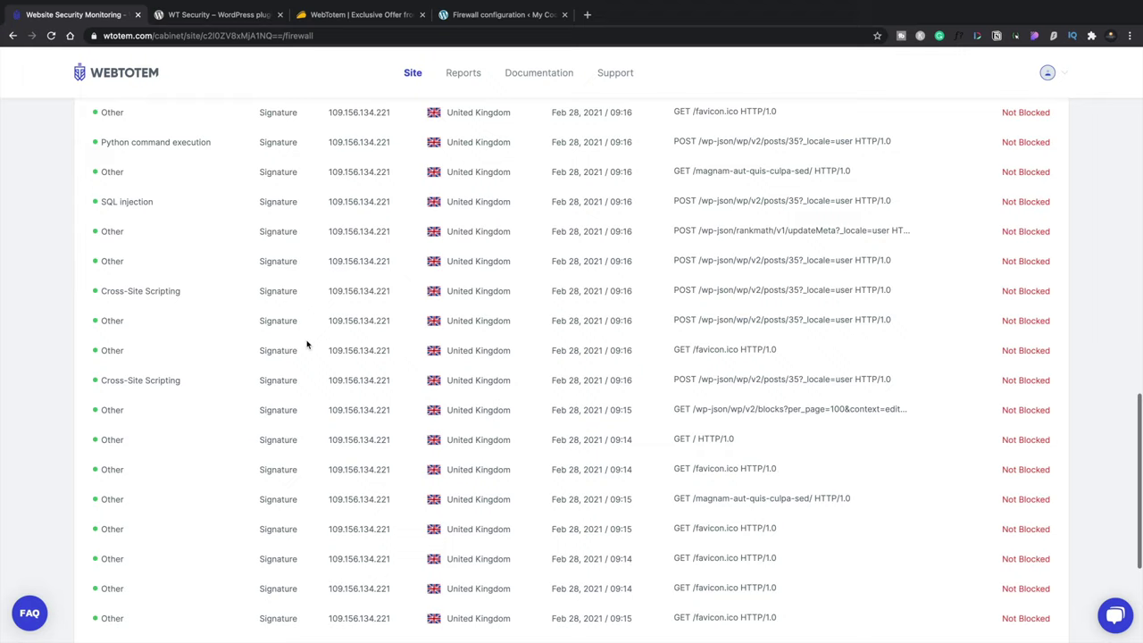
{"action": "scroll", "coordinate": [306, 344], "scroll_direction": "up", "scroll_amount": 3}
{"action": "scroll", "coordinate": [307, 343], "scroll_direction": "up", "scroll_amount": 11}
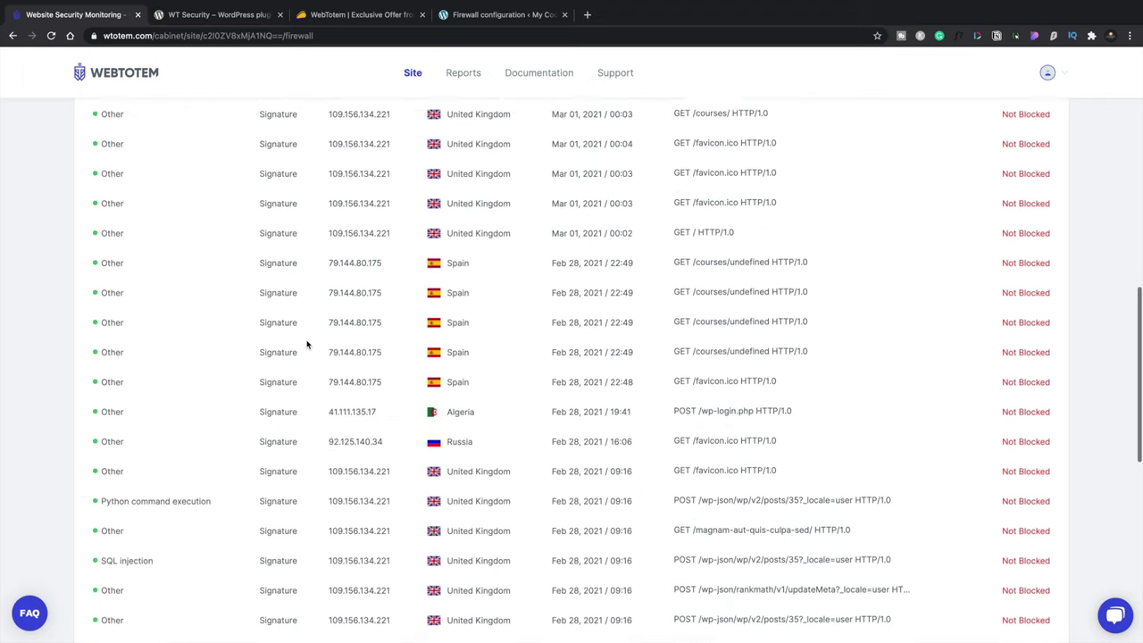
{"action": "scroll", "coordinate": [306, 344], "scroll_direction": "down", "scroll_amount": 15}
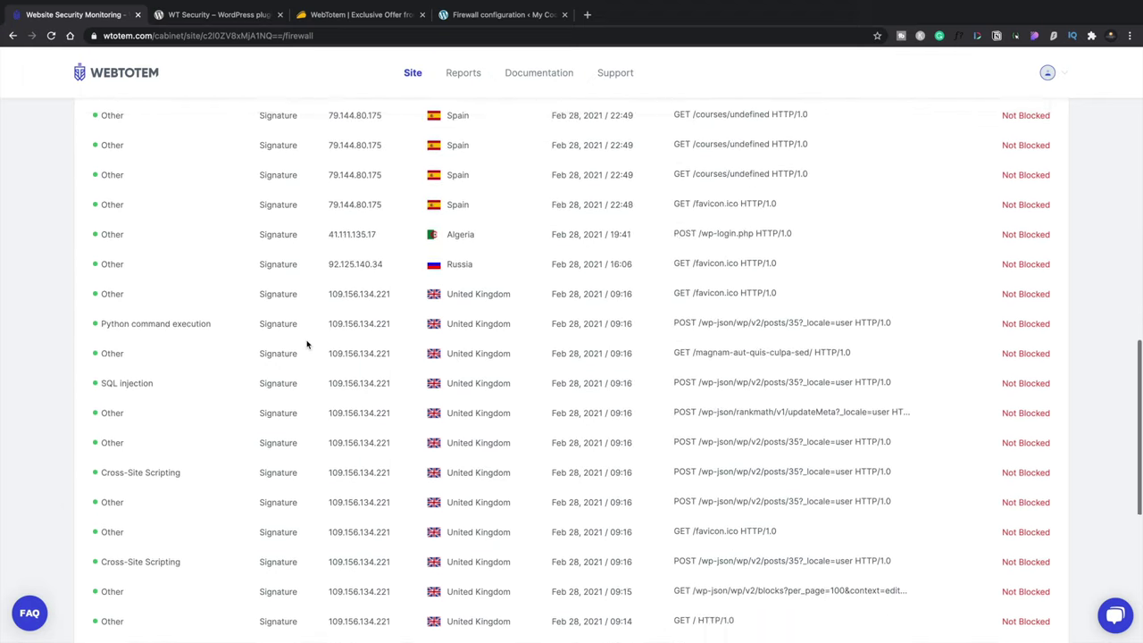
{"action": "scroll", "coordinate": [306, 344], "scroll_direction": "down", "scroll_amount": 7}
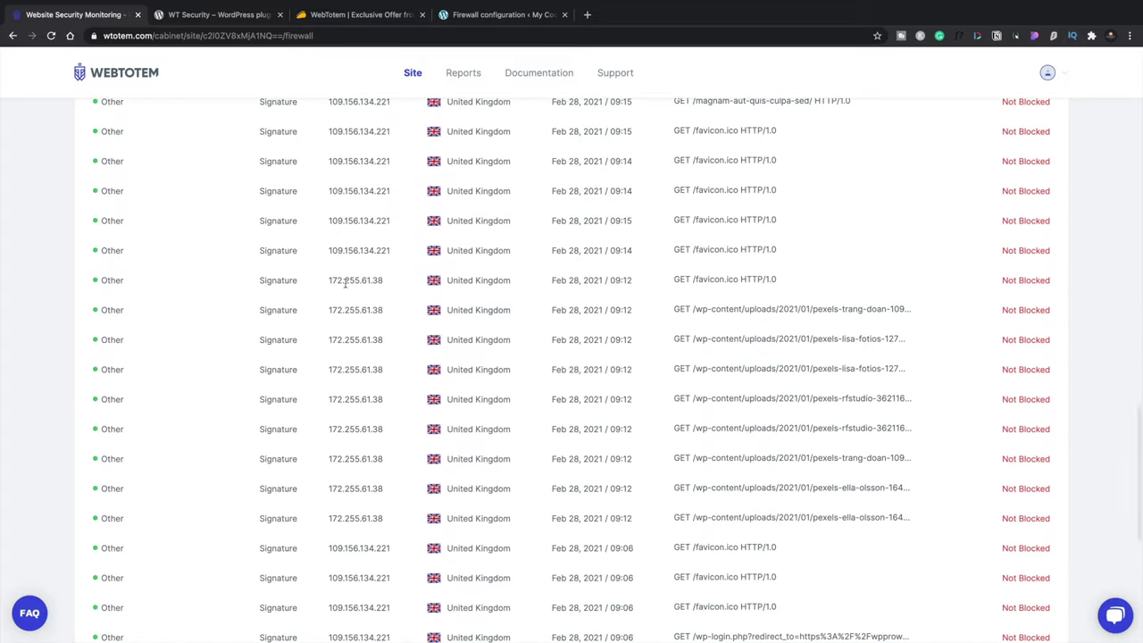
{"action": "scroll", "coordinate": [327, 295], "scroll_direction": "up", "scroll_amount": 5}
{"action": "scroll", "coordinate": [327, 297], "scroll_direction": "up", "scroll_amount": 10}
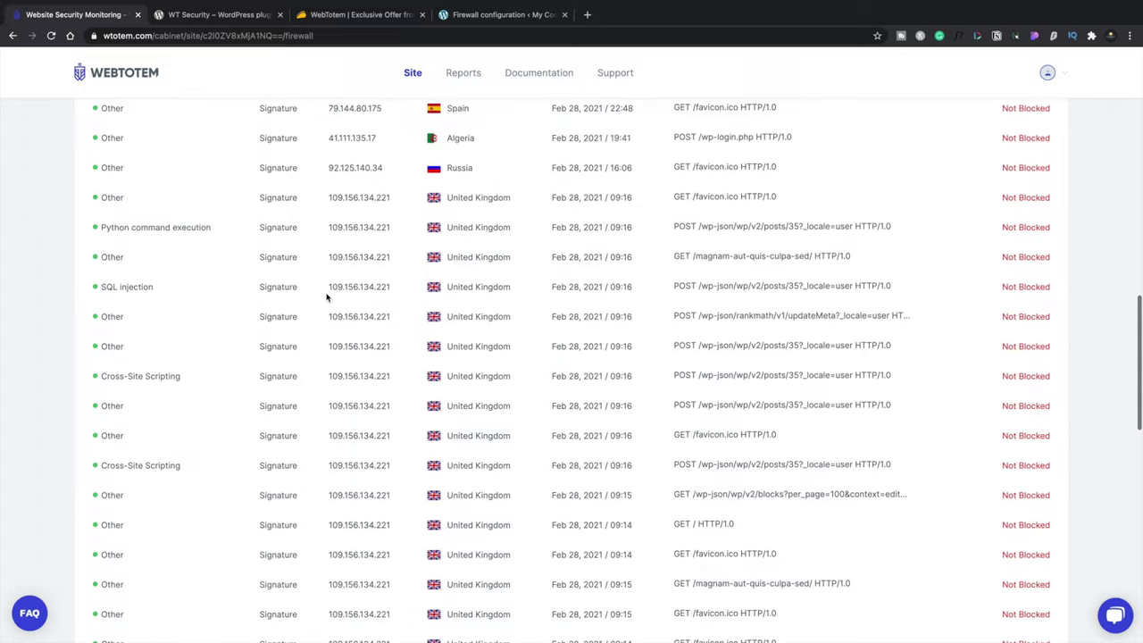
{"action": "scroll", "coordinate": [351, 229], "scroll_direction": "up", "scroll_amount": 4}
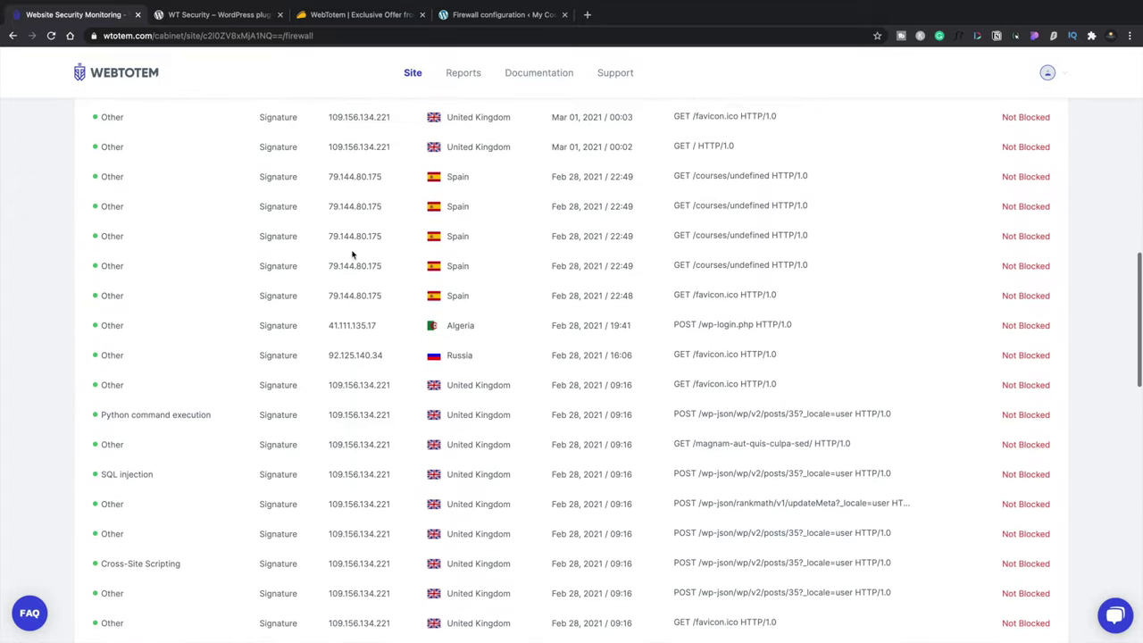
{"action": "scroll", "coordinate": [352, 255], "scroll_direction": "up", "scroll_amount": 5}
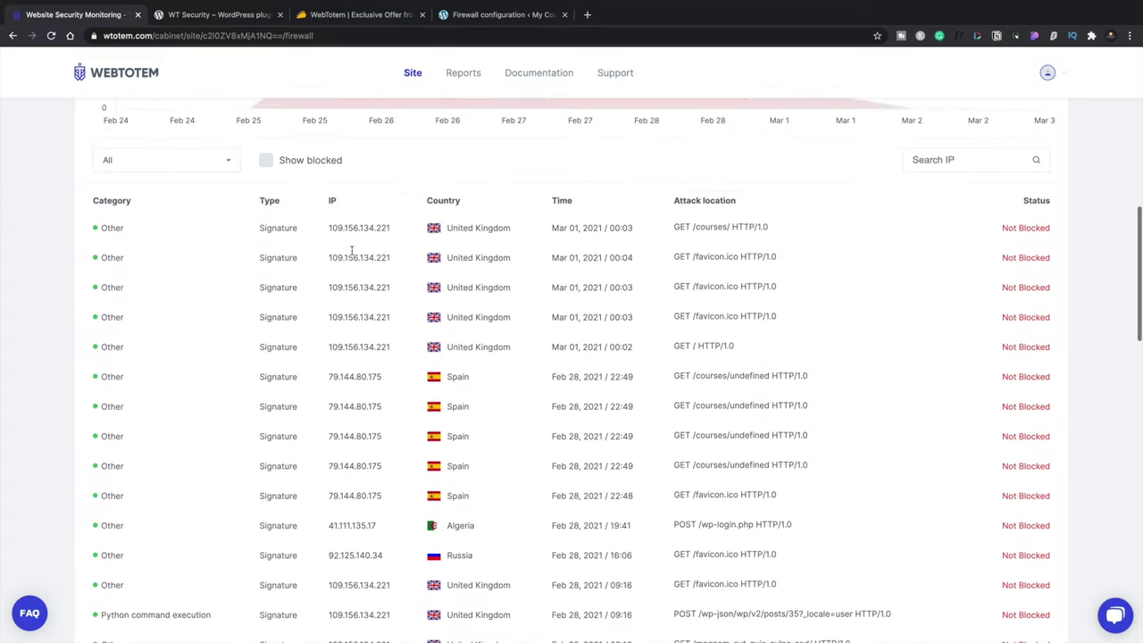
{"action": "scroll", "coordinate": [352, 254], "scroll_direction": "up", "scroll_amount": 9}
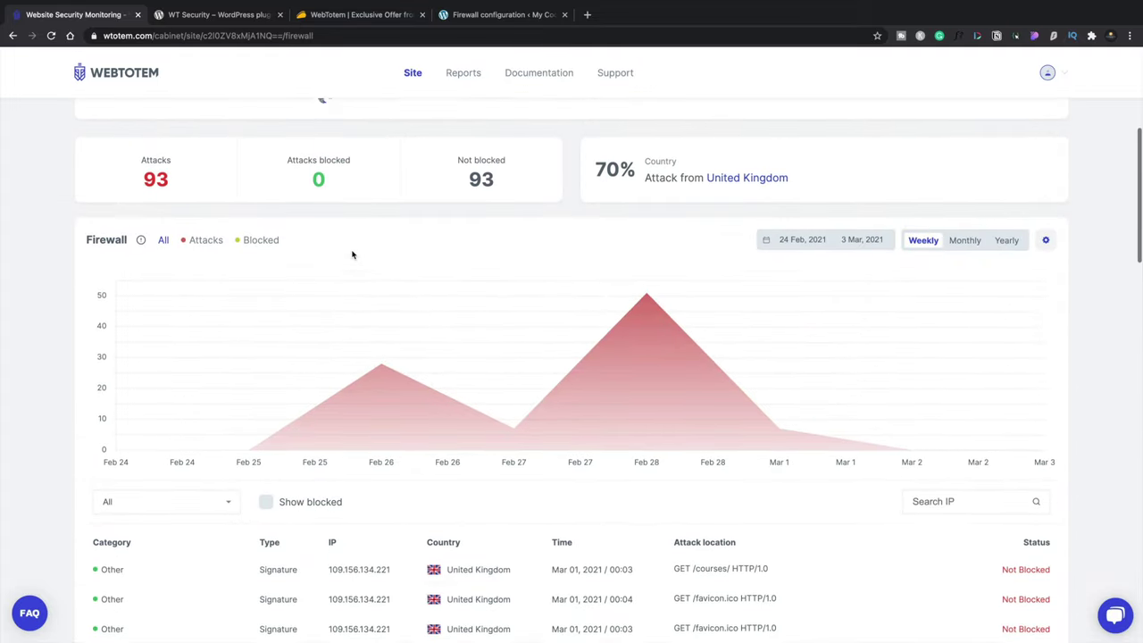
{"action": "scroll", "coordinate": [352, 255], "scroll_direction": "up", "scroll_amount": 4}
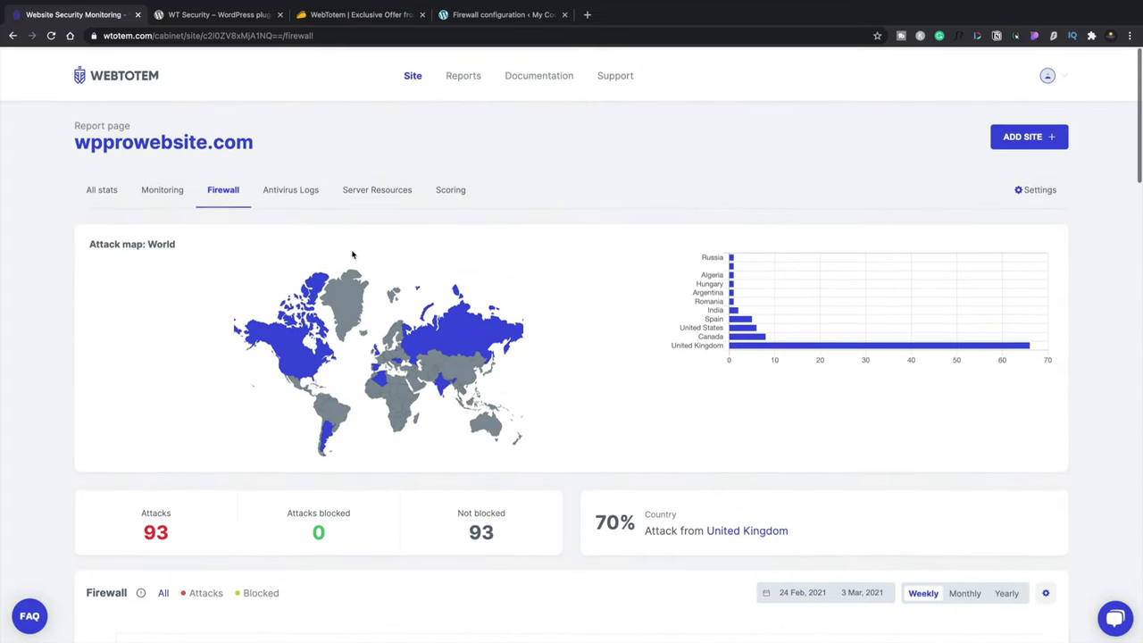
Open the Antivirus Logs, skip the filter tip, and view the scanned files list and the available file status filters
{"action": "left_click", "coordinate": [280, 189]}
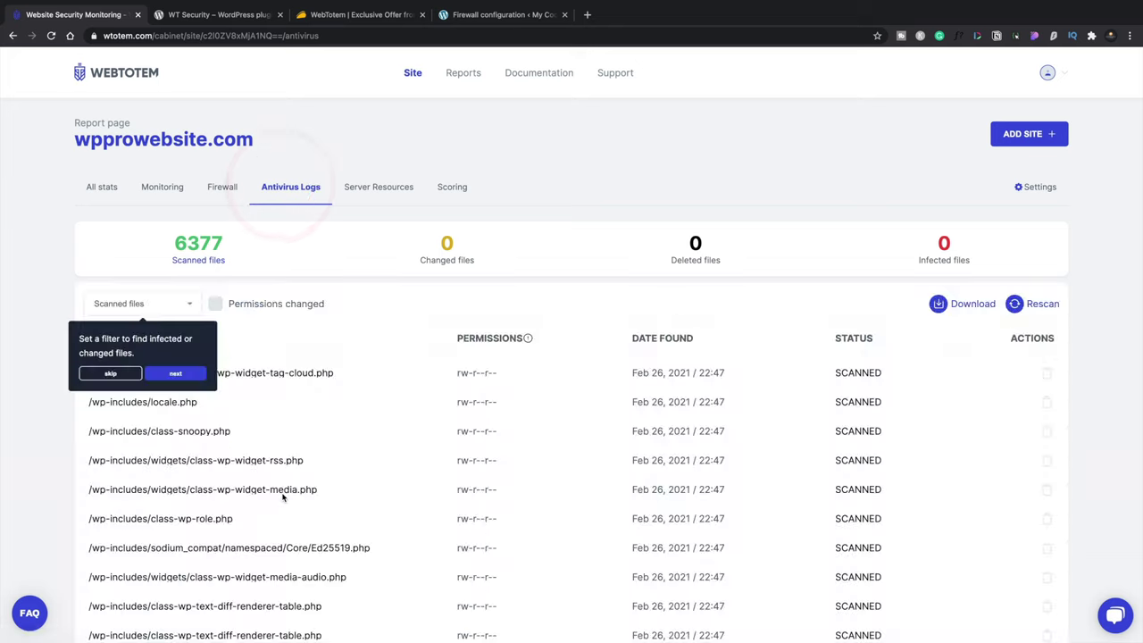
{"action": "left_click", "coordinate": [111, 374]}
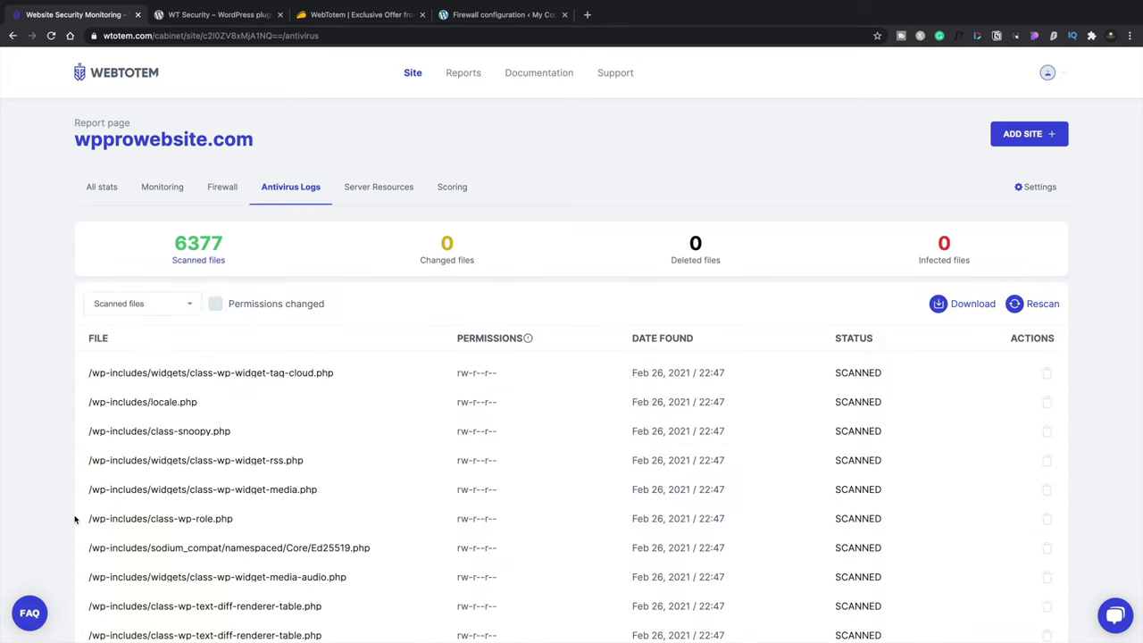
{"action": "scroll", "coordinate": [75, 513], "scroll_direction": "down", "scroll_amount": 2}
{"action": "left_click", "coordinate": [189, 213]}
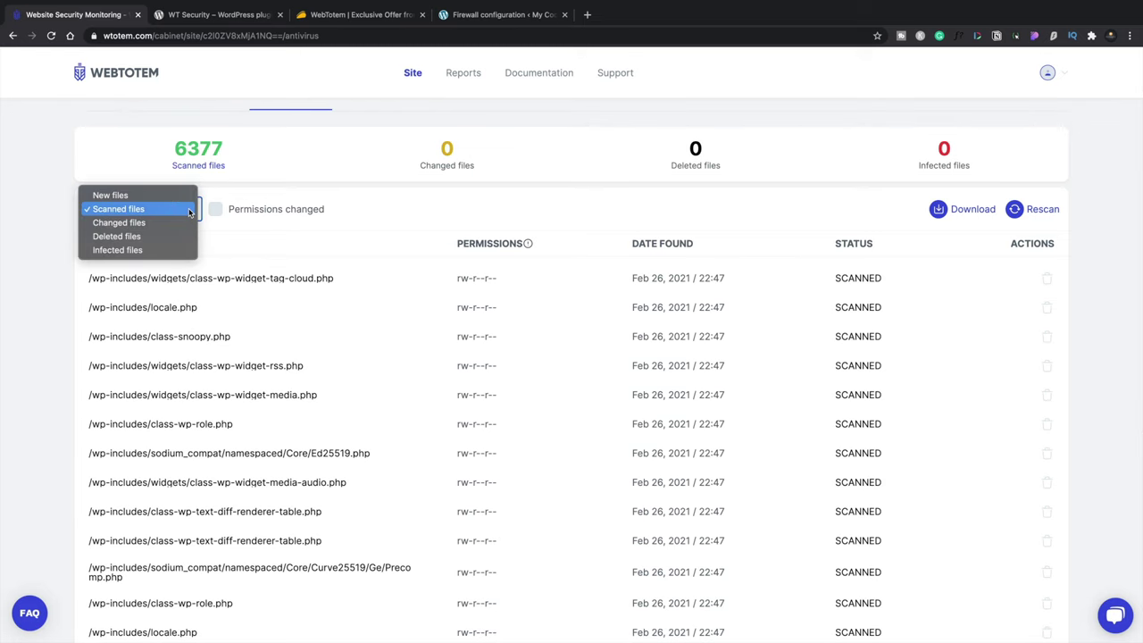
{"action": "left_click", "coordinate": [42, 252]}
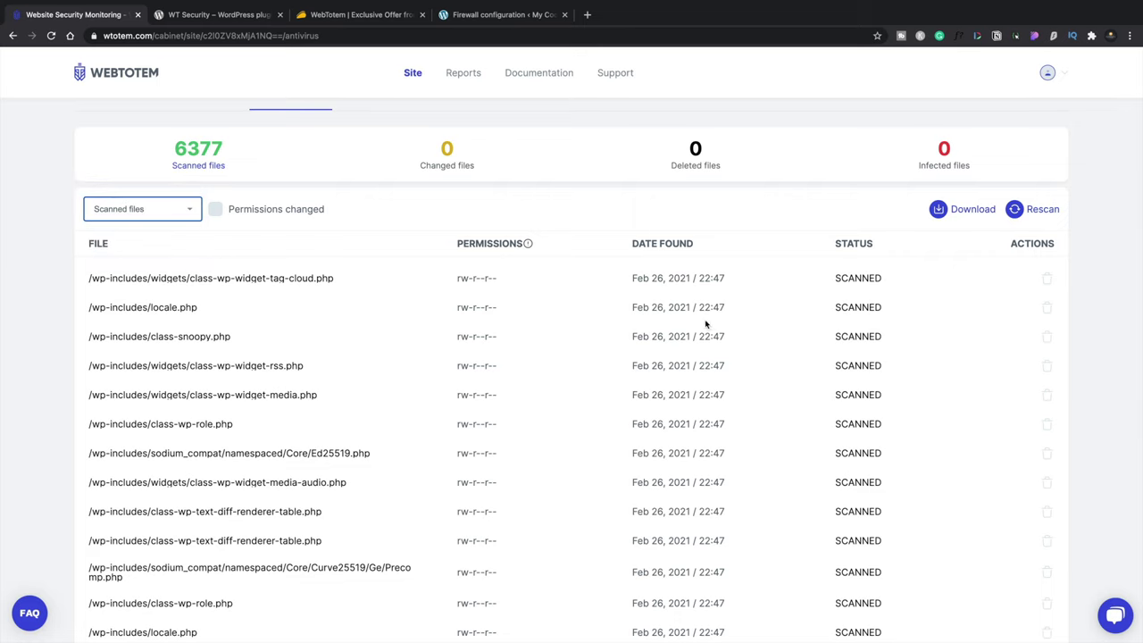
{"action": "scroll", "coordinate": [295, 291], "scroll_direction": "up", "scroll_amount": 2}
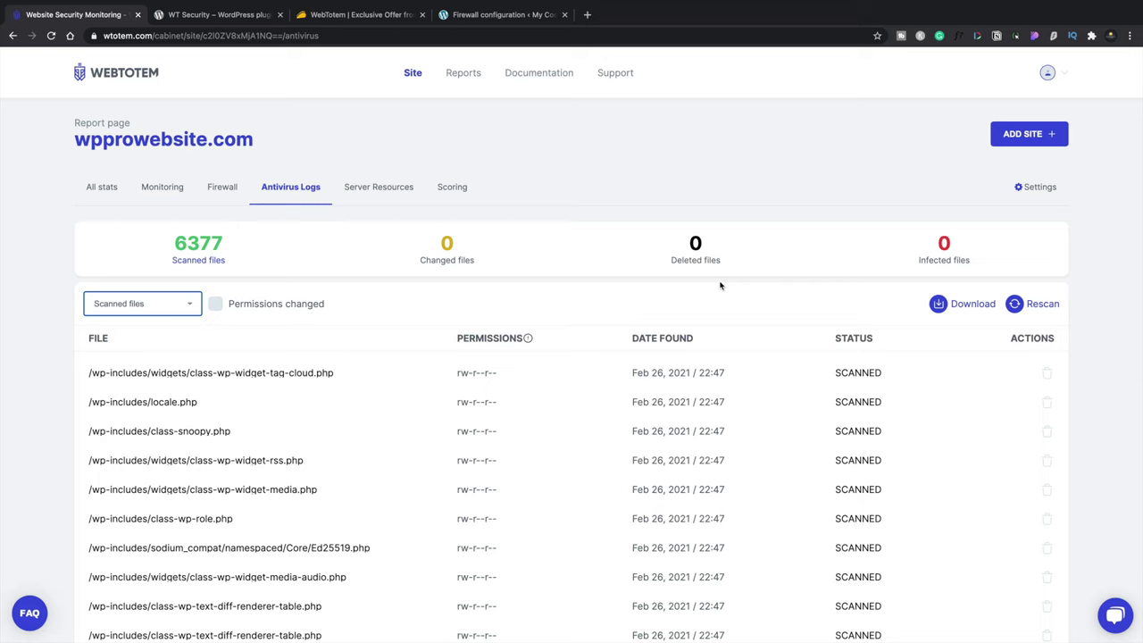
Open the Server Resources section and look over the Random access memory, CPU Load average and Disk Usage cards
{"action": "left_click", "coordinate": [371, 187]}
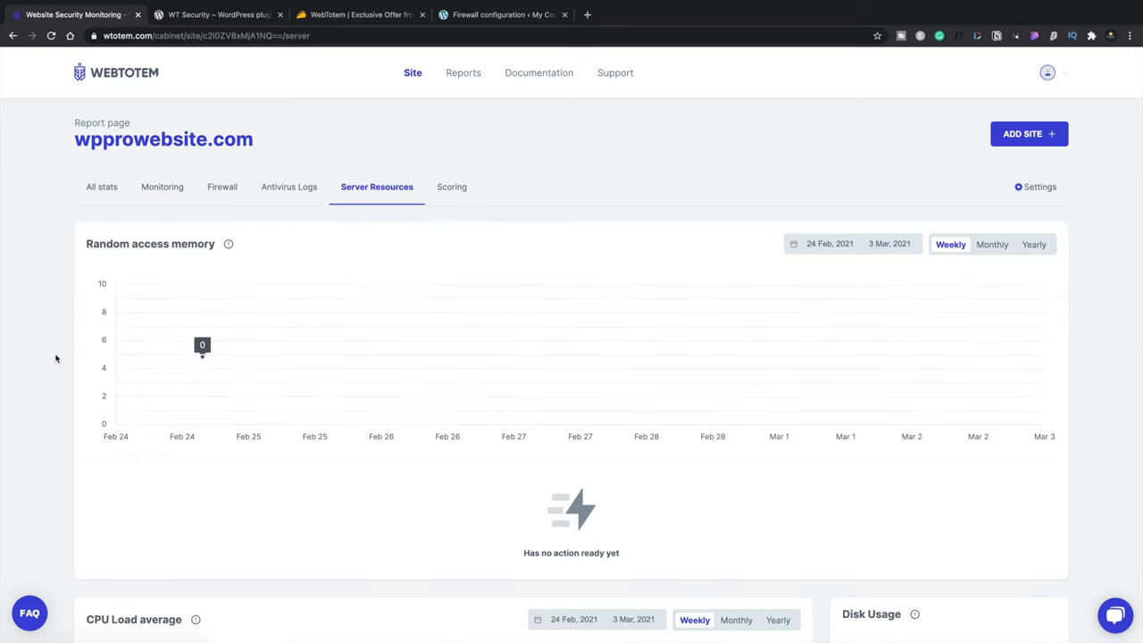
{"action": "scroll", "coordinate": [25, 388], "scroll_direction": "down", "scroll_amount": 5}
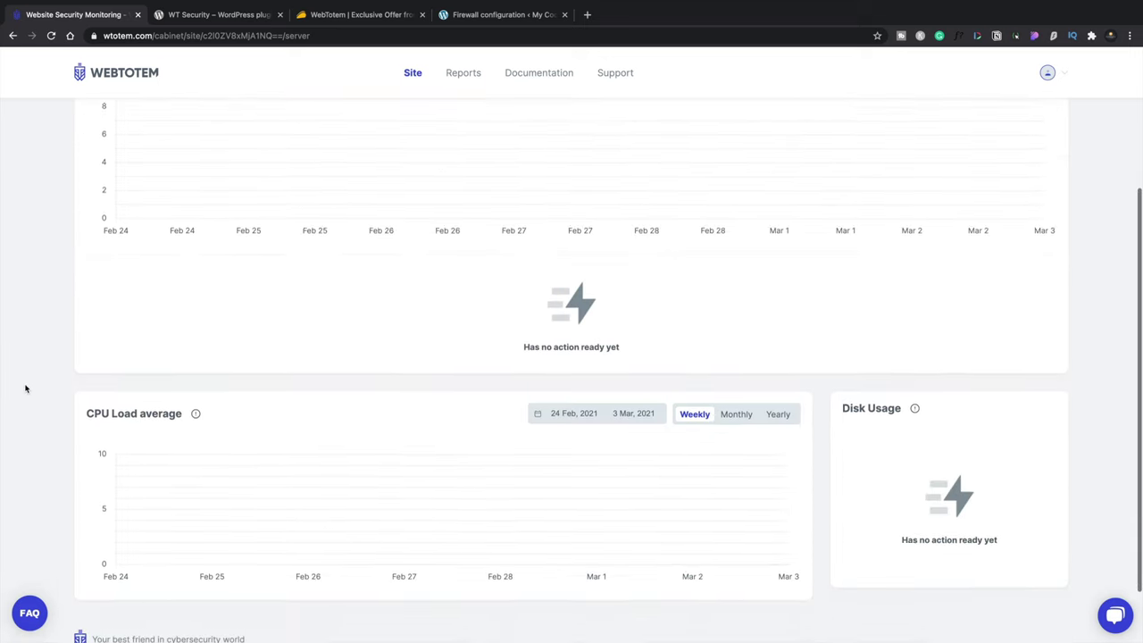
{"action": "scroll", "coordinate": [25, 388], "scroll_direction": "up", "scroll_amount": 4}
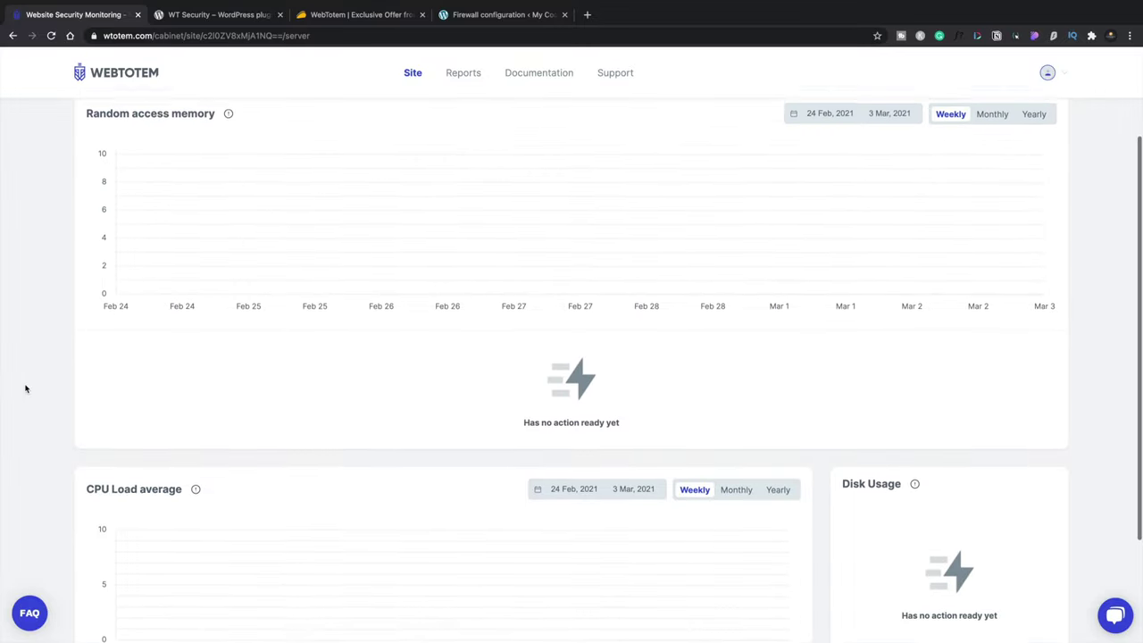
{"action": "scroll", "coordinate": [25, 389], "scroll_direction": "down", "scroll_amount": 1}
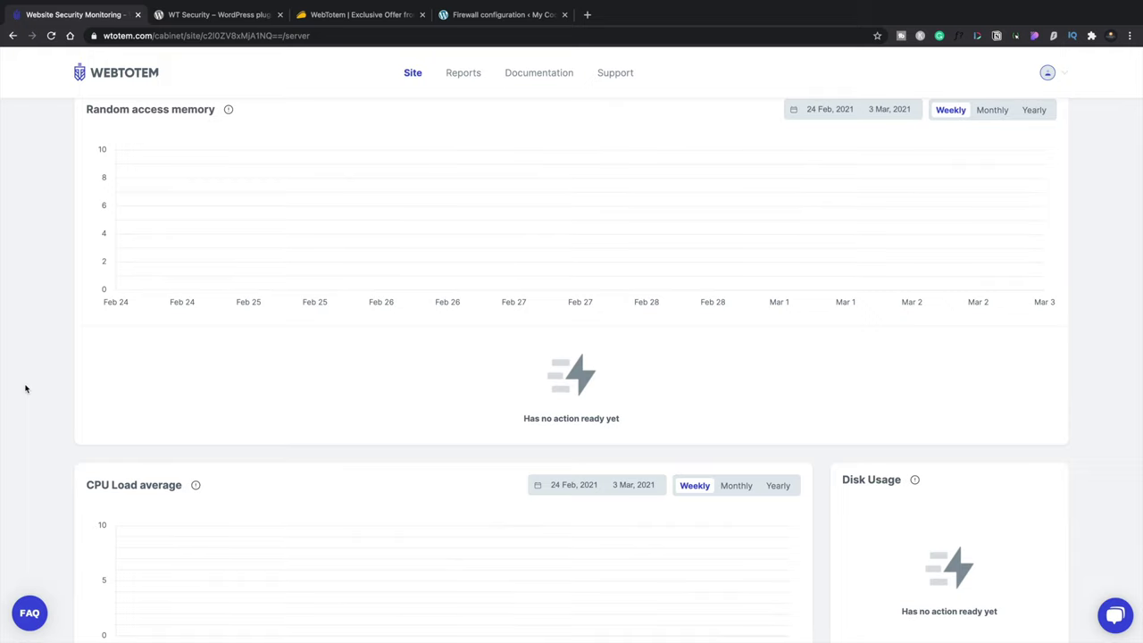
{"action": "scroll", "coordinate": [25, 389], "scroll_direction": "up", "scroll_amount": 2}
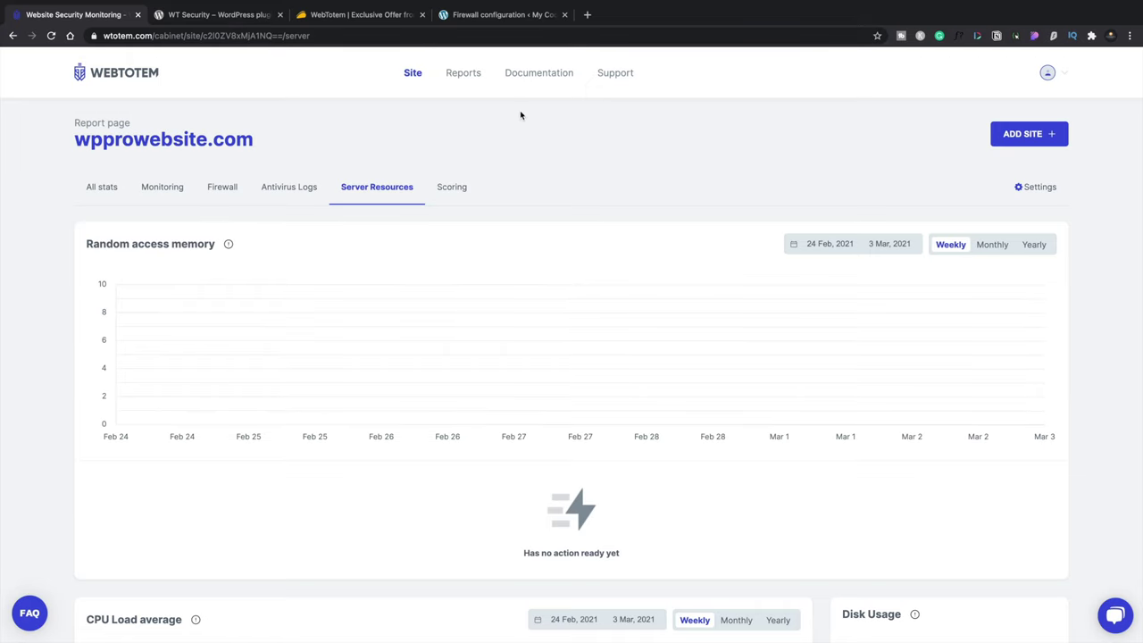
Open the Scoring section and examine the security grade and Website Security and Compliance cards, including the Security.txt explanation
{"action": "left_click", "coordinate": [451, 190]}
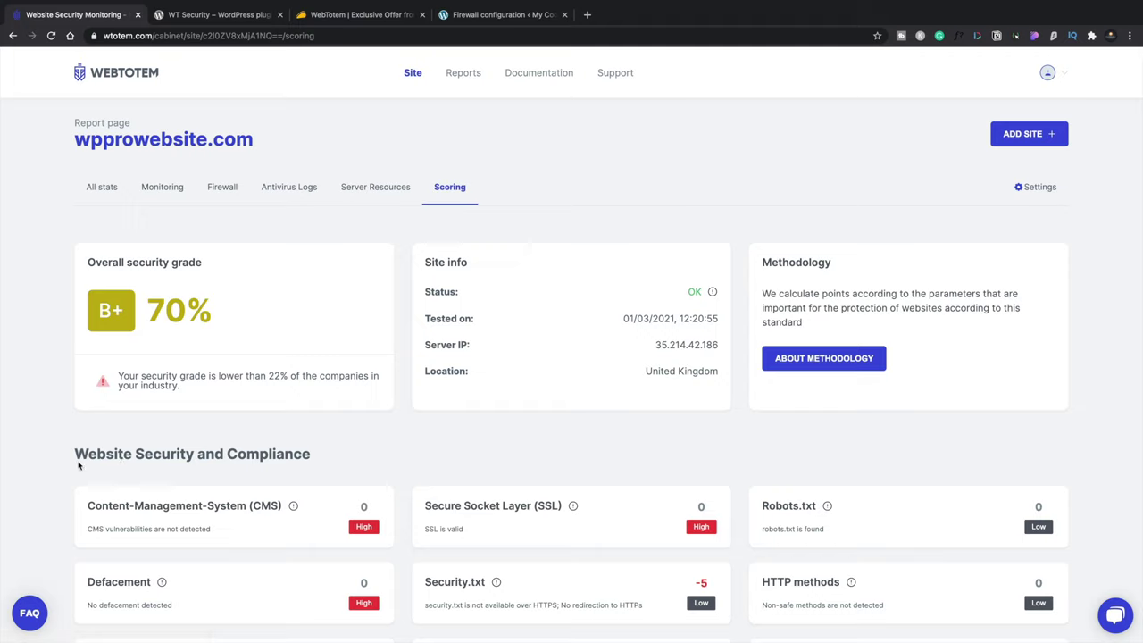
{"action": "scroll", "coordinate": [51, 447], "scroll_direction": "down", "scroll_amount": 5}
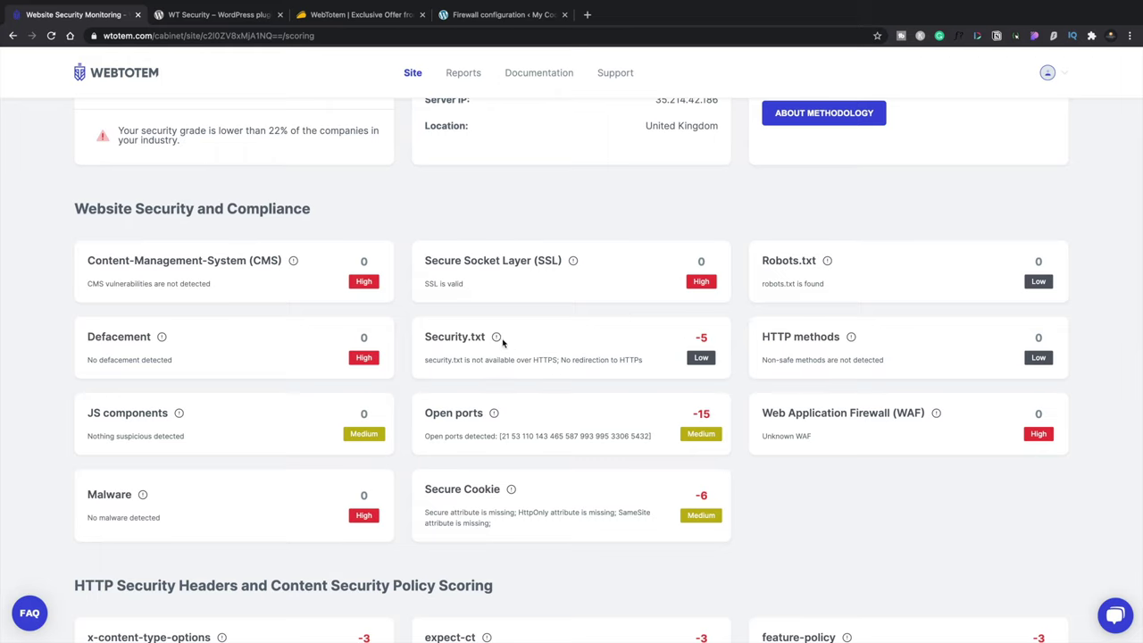
{"action": "mouse_move", "coordinate": [496, 336]}
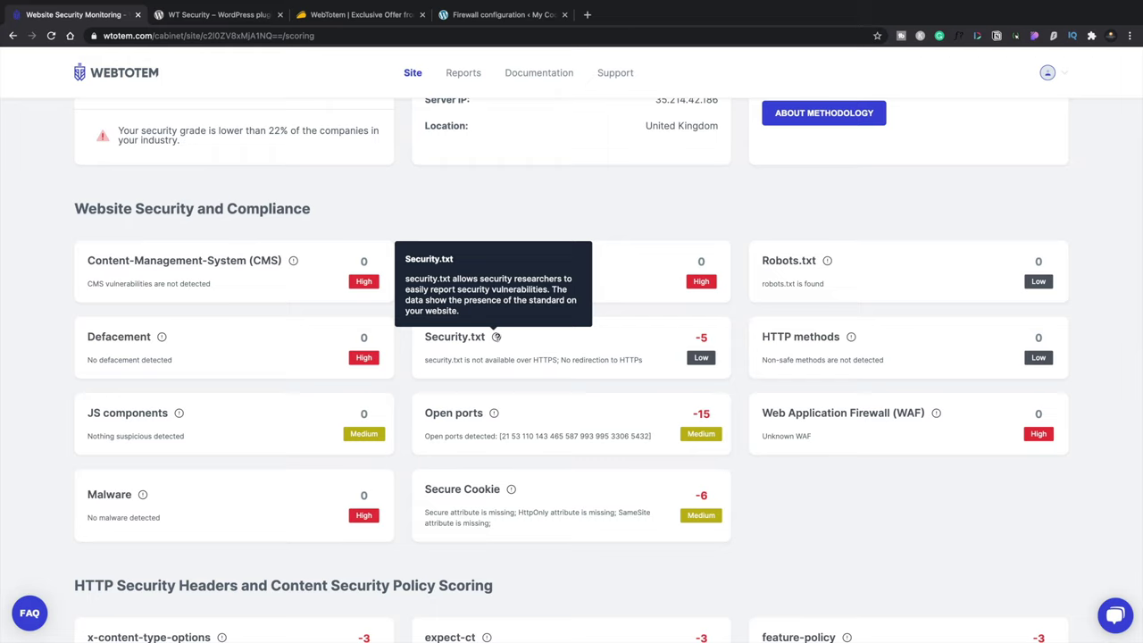
{"action": "left_click", "coordinate": [810, 529]}
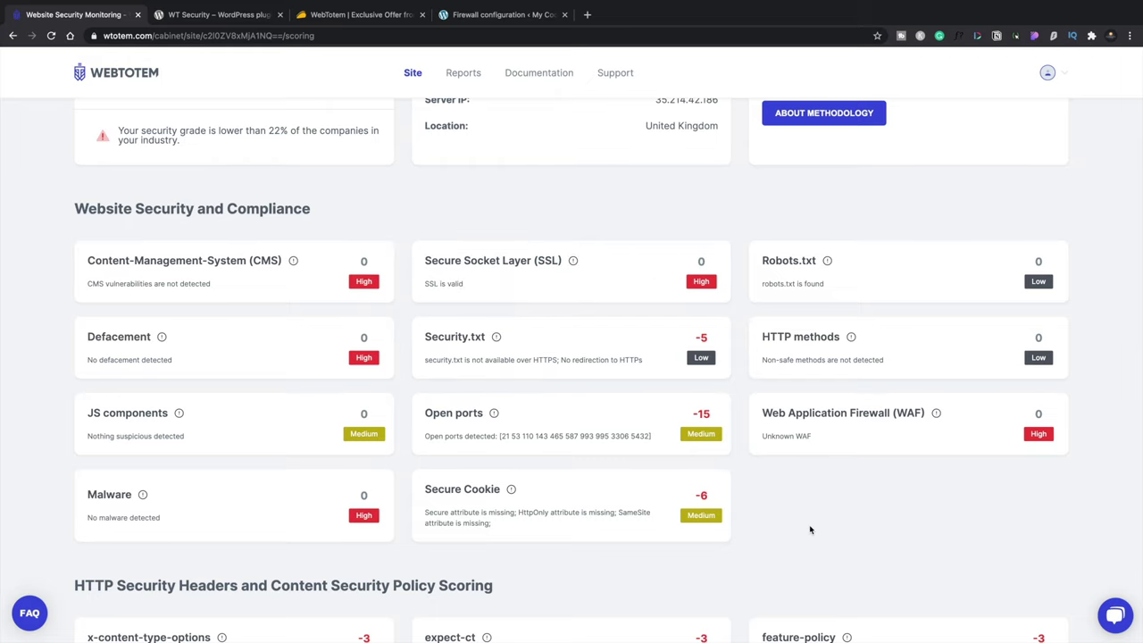
Review the HTTP Security Headers and Content Security Policy Scoring cards and the Security recommendations in the scoring report
{"action": "scroll", "coordinate": [810, 529], "scroll_direction": "down", "scroll_amount": 2}
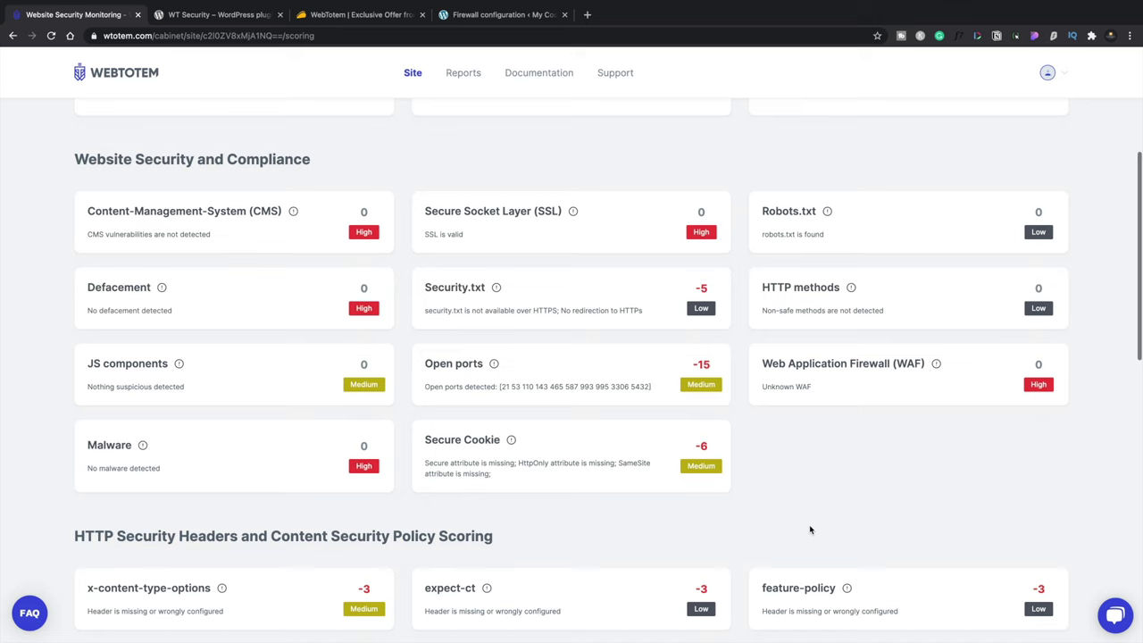
{"action": "scroll", "coordinate": [1074, 455], "scroll_direction": "down", "scroll_amount": 3}
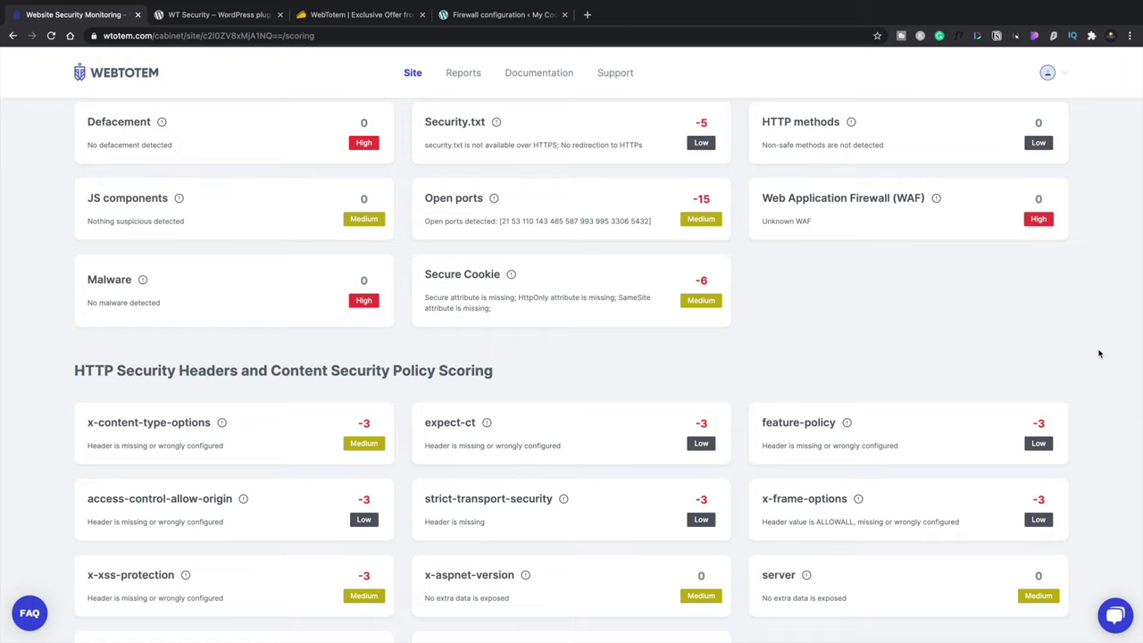
{"action": "scroll", "coordinate": [1058, 379], "scroll_direction": "down", "scroll_amount": 3}
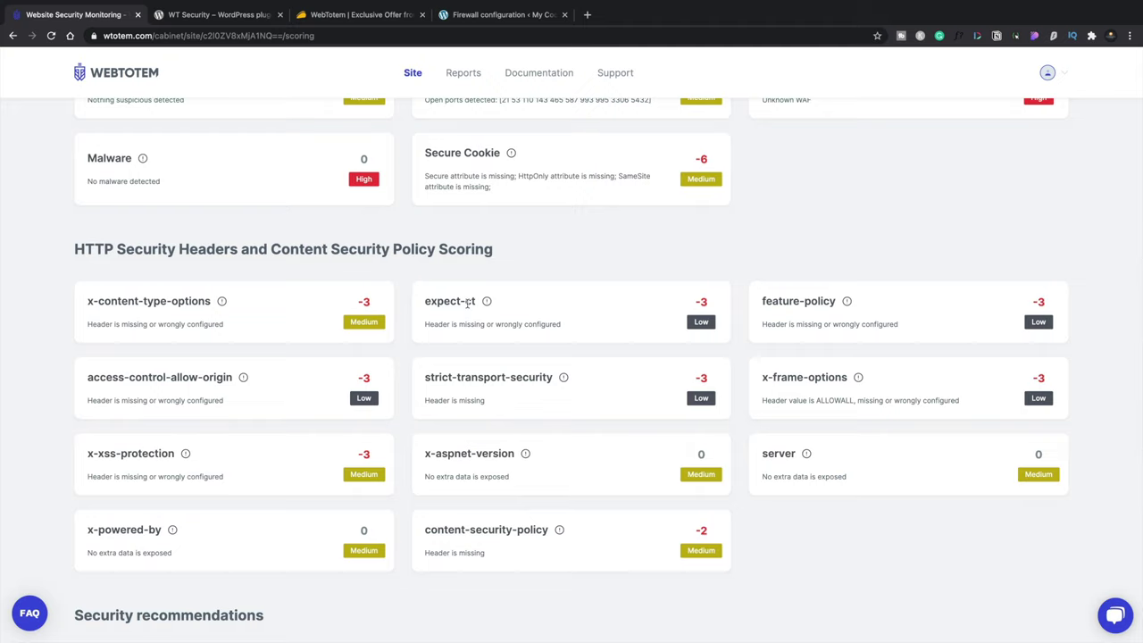
{"action": "mouse_move", "coordinate": [221, 302]}
{"action": "scroll", "coordinate": [52, 428], "scroll_direction": "down", "scroll_amount": 5}
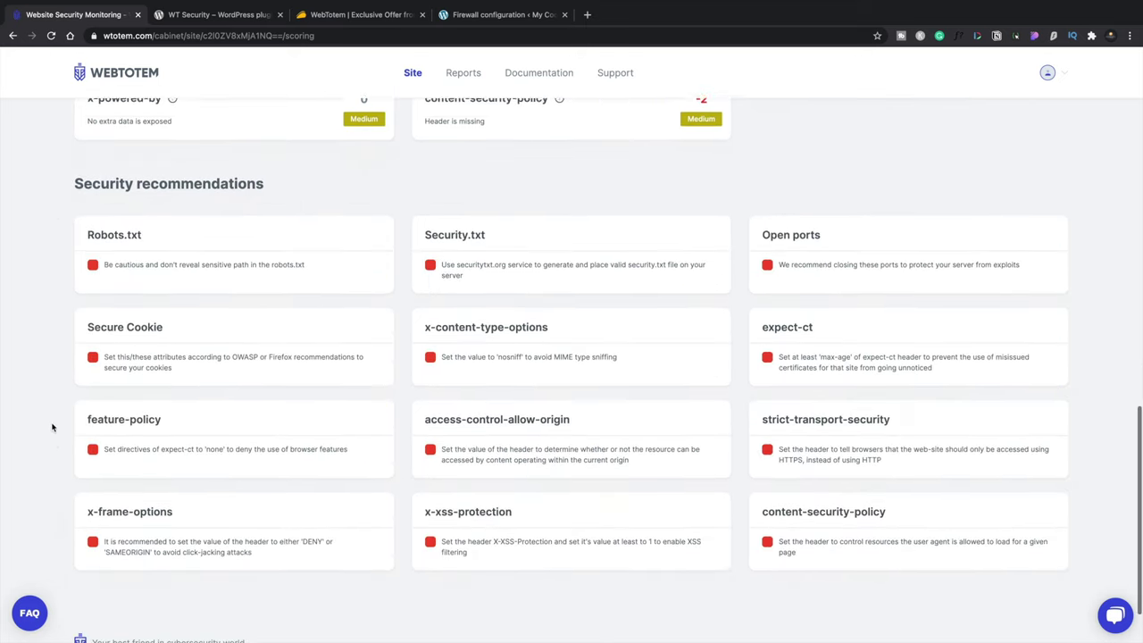
{"action": "scroll", "coordinate": [52, 428], "scroll_direction": "down", "scroll_amount": 2}
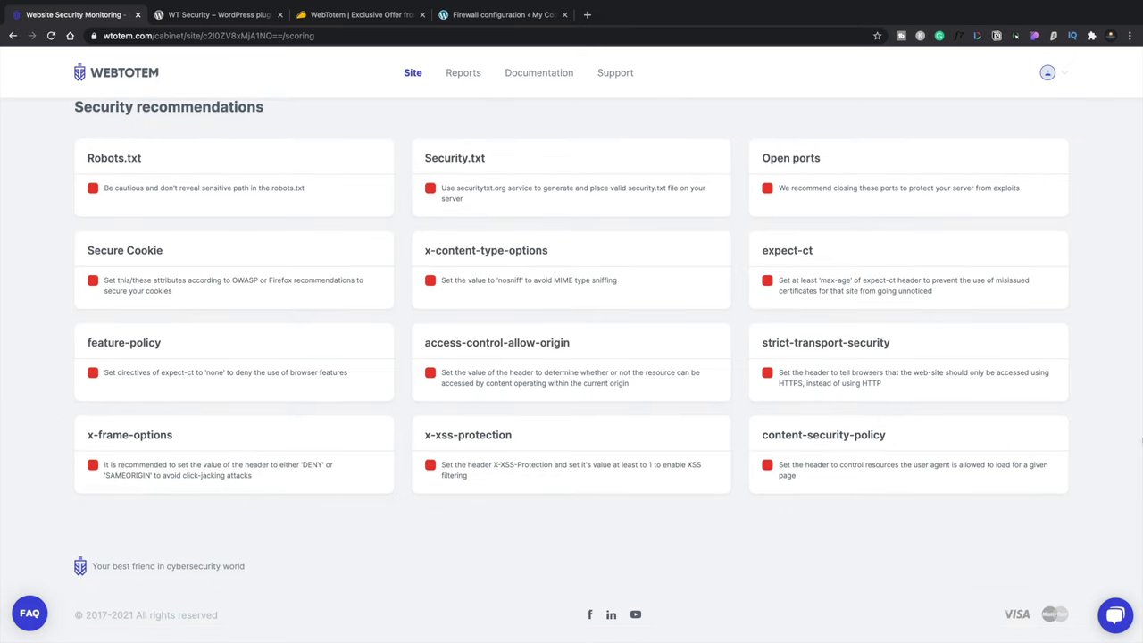
Look back over the scoring report from the Security recommendations up to the overall security grade
{"action": "scroll", "coordinate": [1105, 386], "scroll_direction": "up", "scroll_amount": 2}
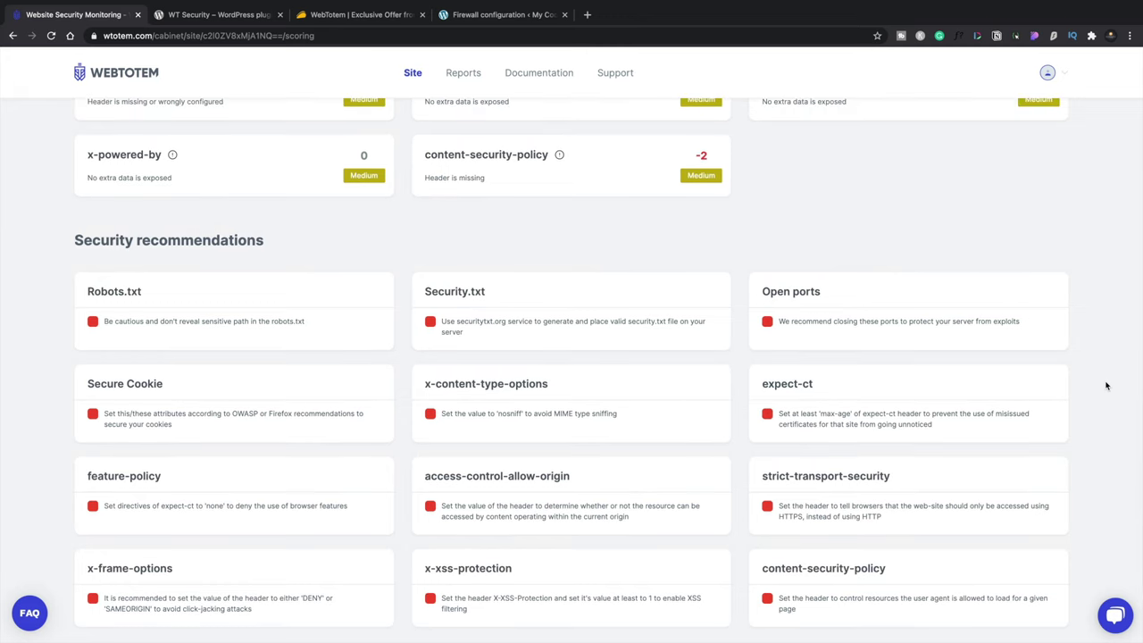
{"action": "scroll", "coordinate": [1105, 386], "scroll_direction": "up", "scroll_amount": 7}
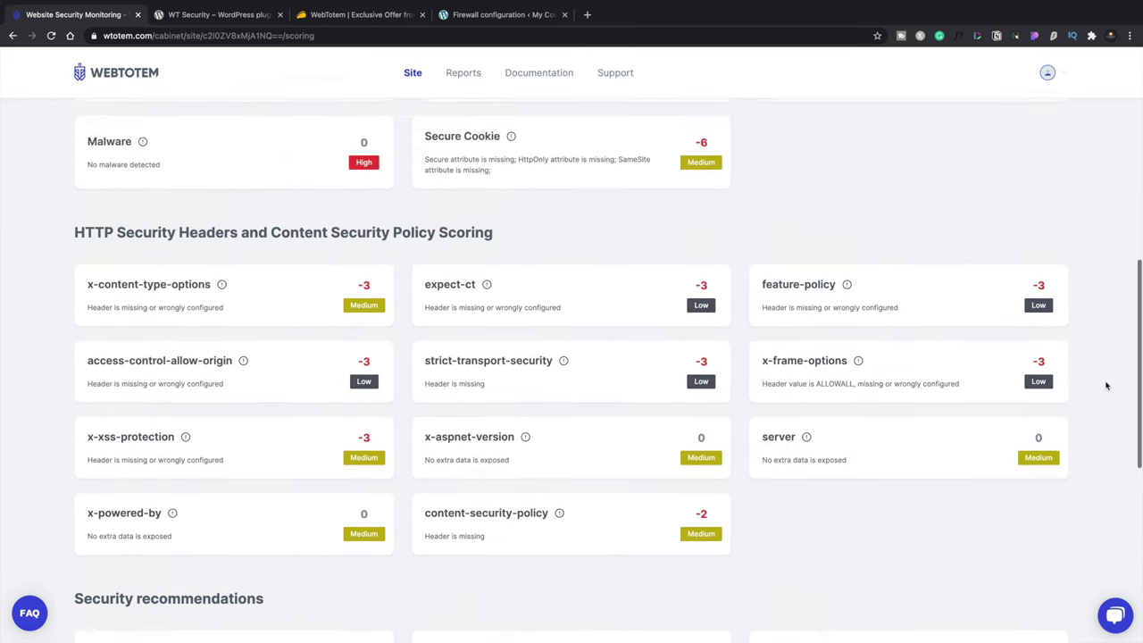
{"action": "scroll", "coordinate": [1106, 386], "scroll_direction": "up", "scroll_amount": 6}
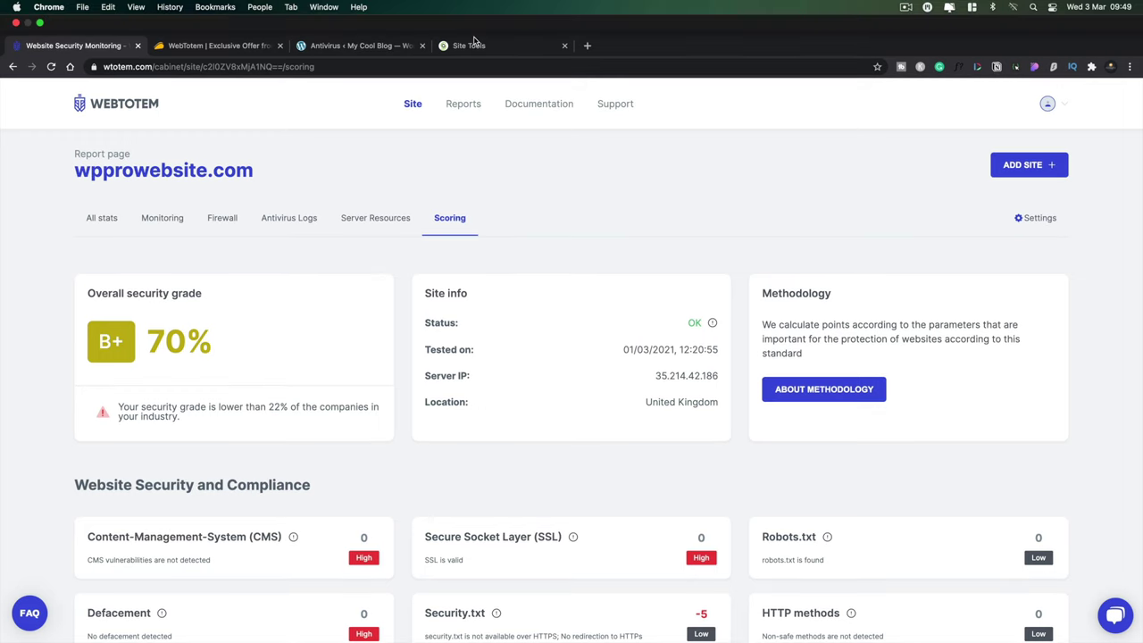
Switch to the SiteGround File Manager and look through the WebTotem agent files and WordPress files in public_html
{"action": "left_click", "coordinate": [469, 45]}
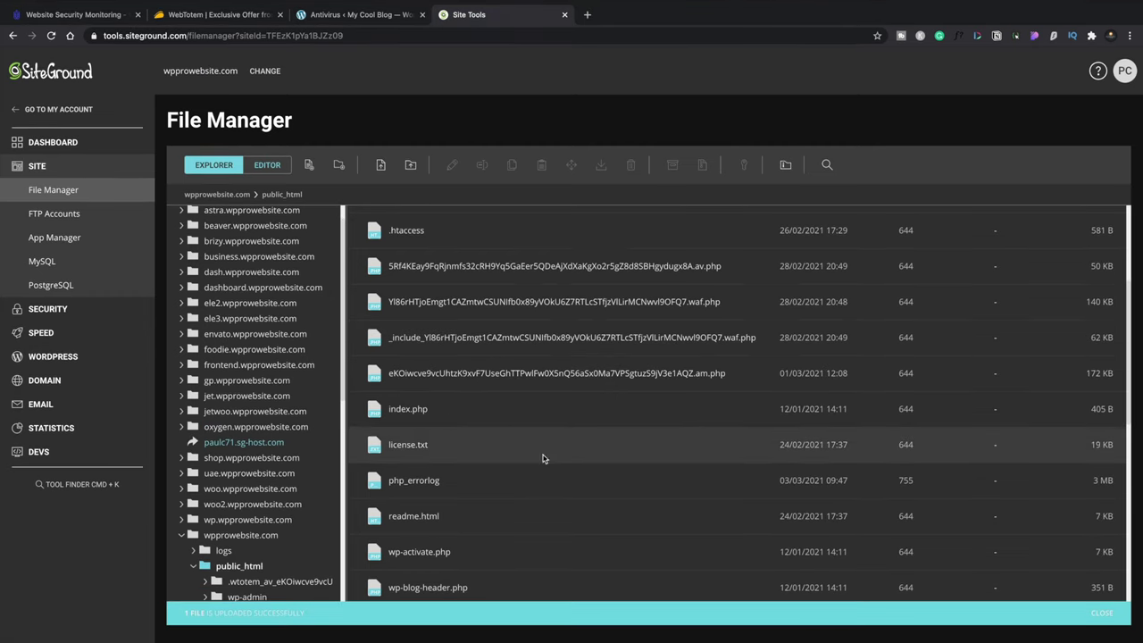
{"action": "scroll", "coordinate": [542, 511], "scroll_direction": "up", "scroll_amount": 5}
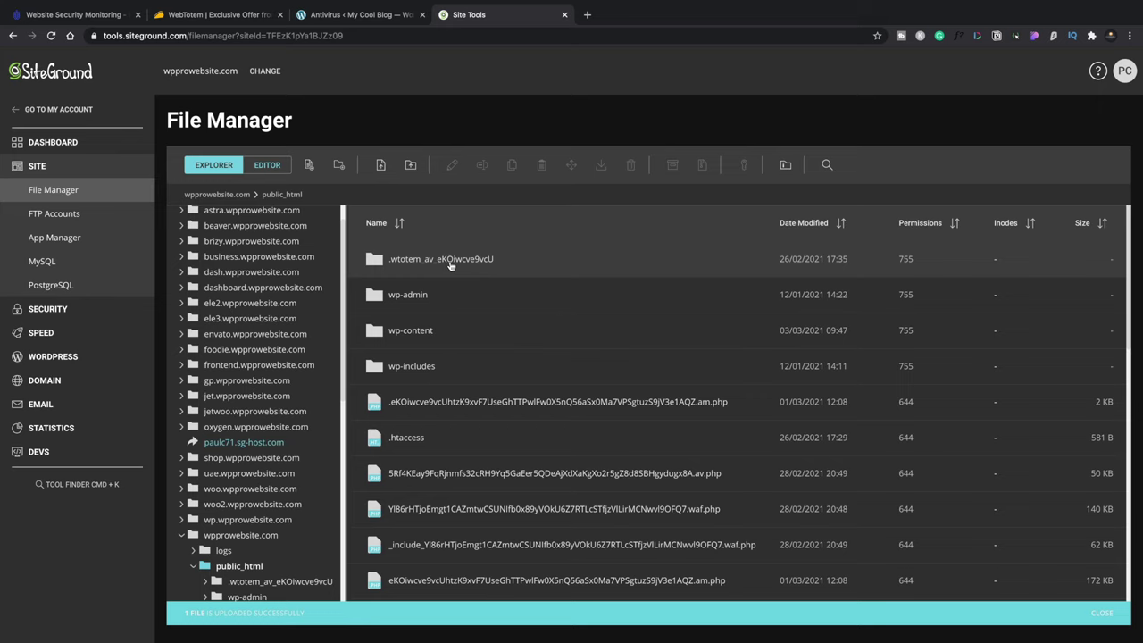
{"action": "scroll", "coordinate": [536, 408], "scroll_direction": "down", "scroll_amount": 3}
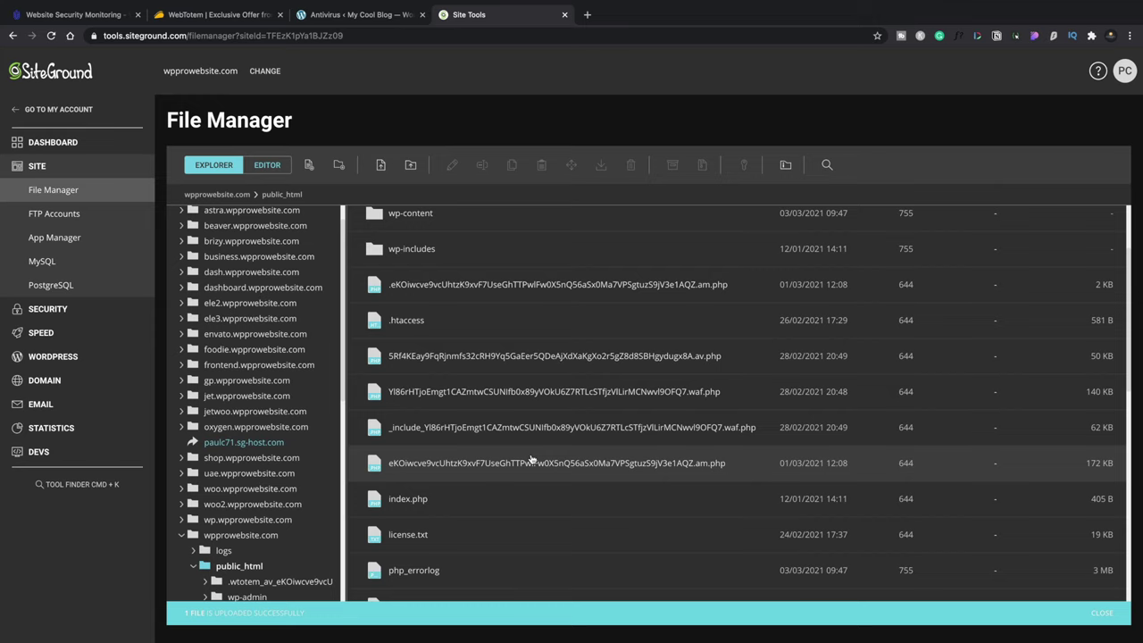
{"action": "scroll", "coordinate": [530, 459], "scroll_direction": "down", "scroll_amount": 10}
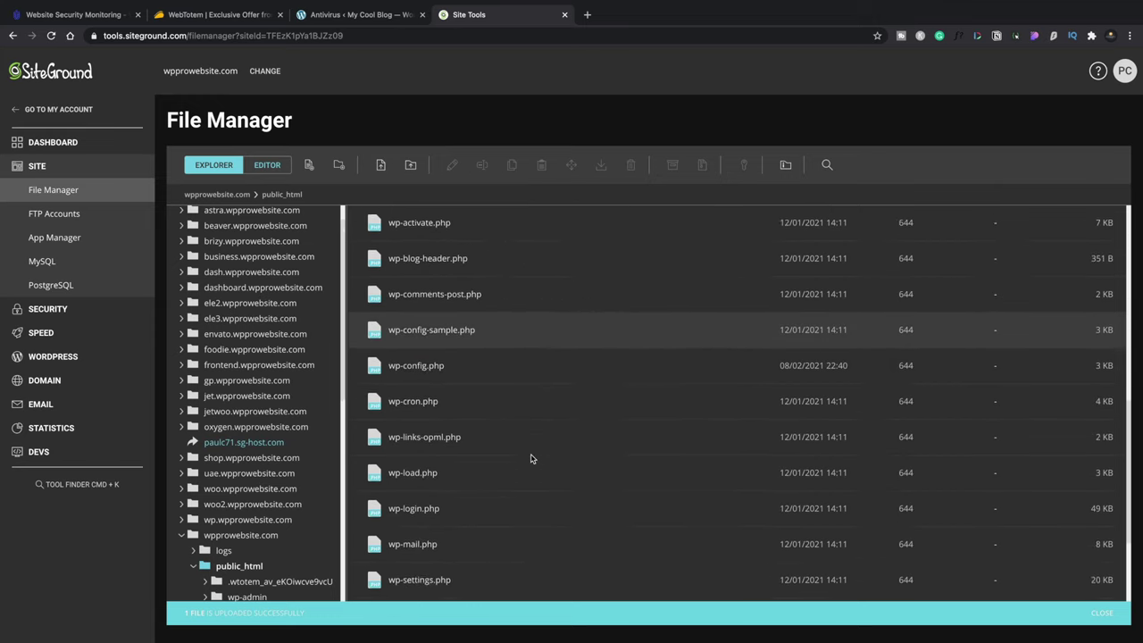
{"action": "scroll", "coordinate": [531, 459], "scroll_direction": "down", "scroll_amount": 3}
{"action": "scroll", "coordinate": [531, 459], "scroll_direction": "up", "scroll_amount": 6}
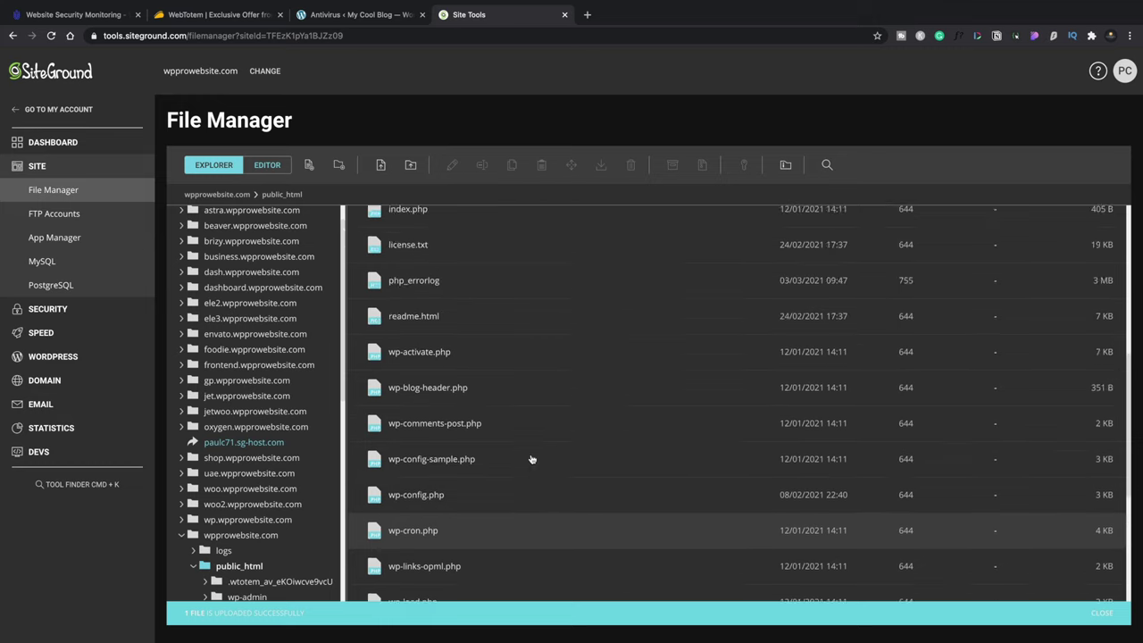
{"action": "scroll", "coordinate": [531, 459], "scroll_direction": "up", "scroll_amount": 3}
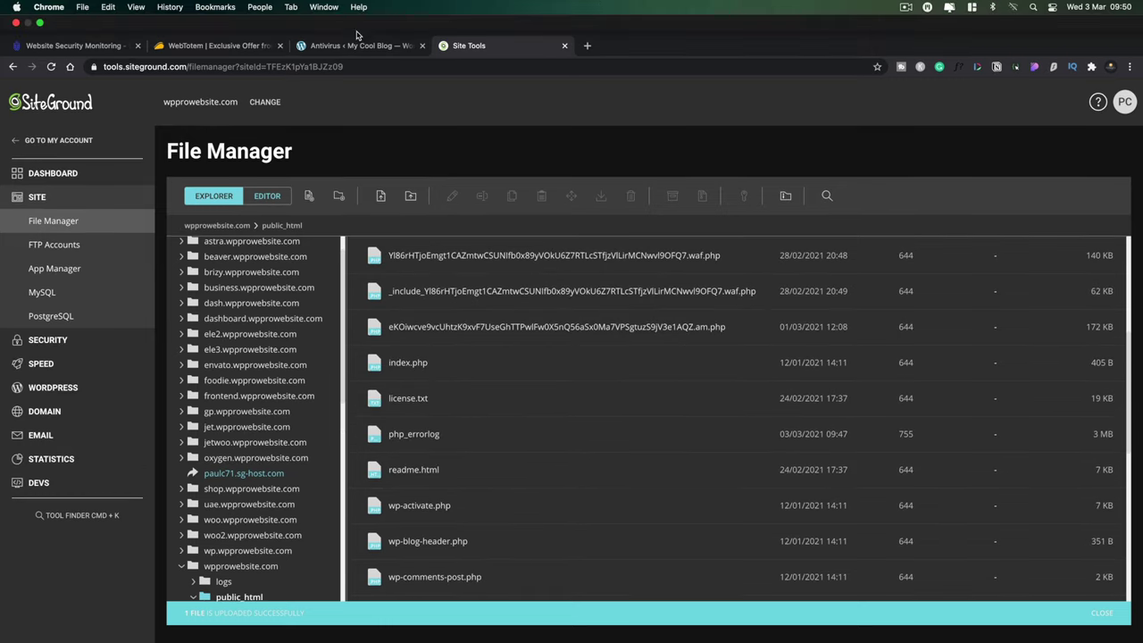
Switch to the WT Security Antivirus page in WordPress and view the file status filter options, keeping New files selected
{"action": "left_click", "coordinate": [357, 14]}
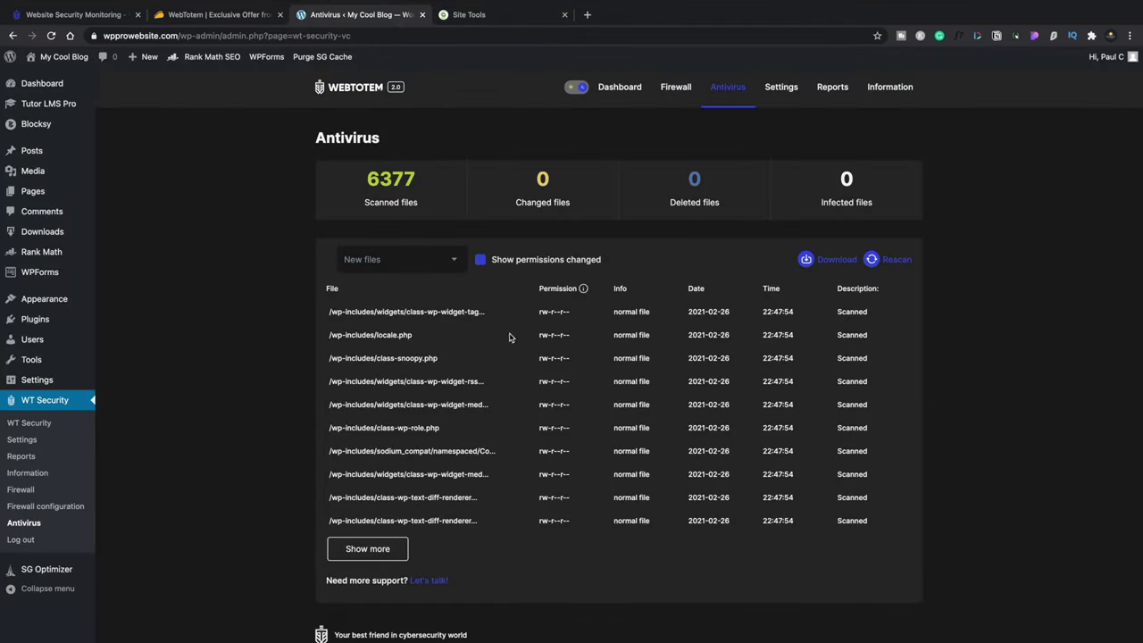
{"action": "left_click", "coordinate": [440, 269]}
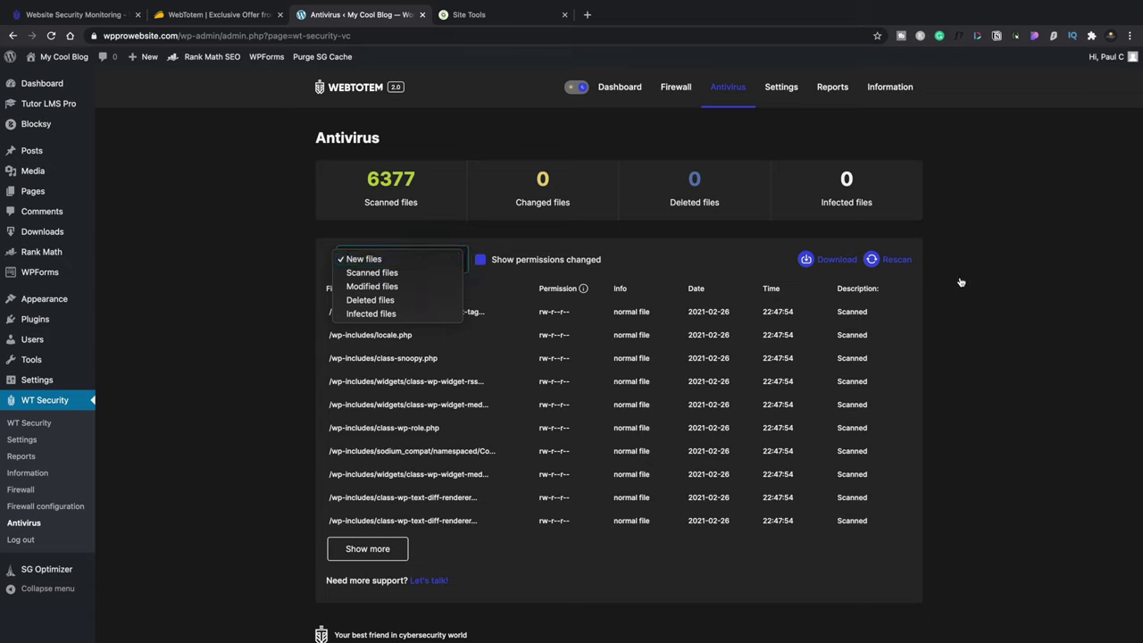
{"action": "left_click", "coordinate": [994, 282]}
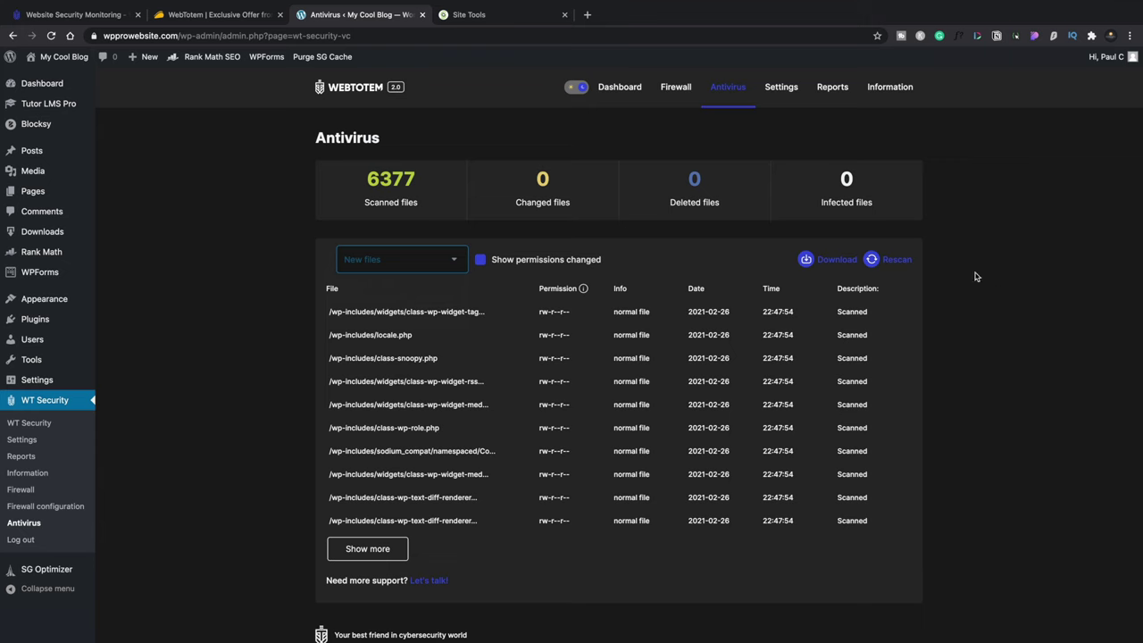
In the SiteGround File Manager, change the permissions of license.txt to 600 by removing Read for Group and All
{"action": "left_click", "coordinate": [531, 23]}
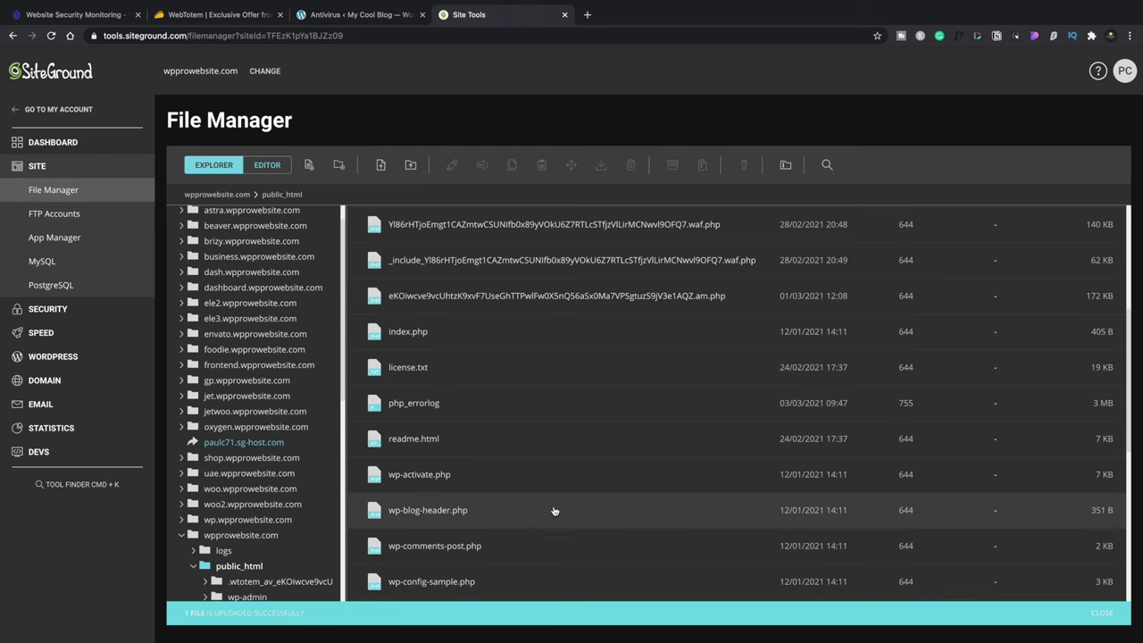
{"action": "scroll", "coordinate": [533, 473], "scroll_direction": "down", "scroll_amount": 1}
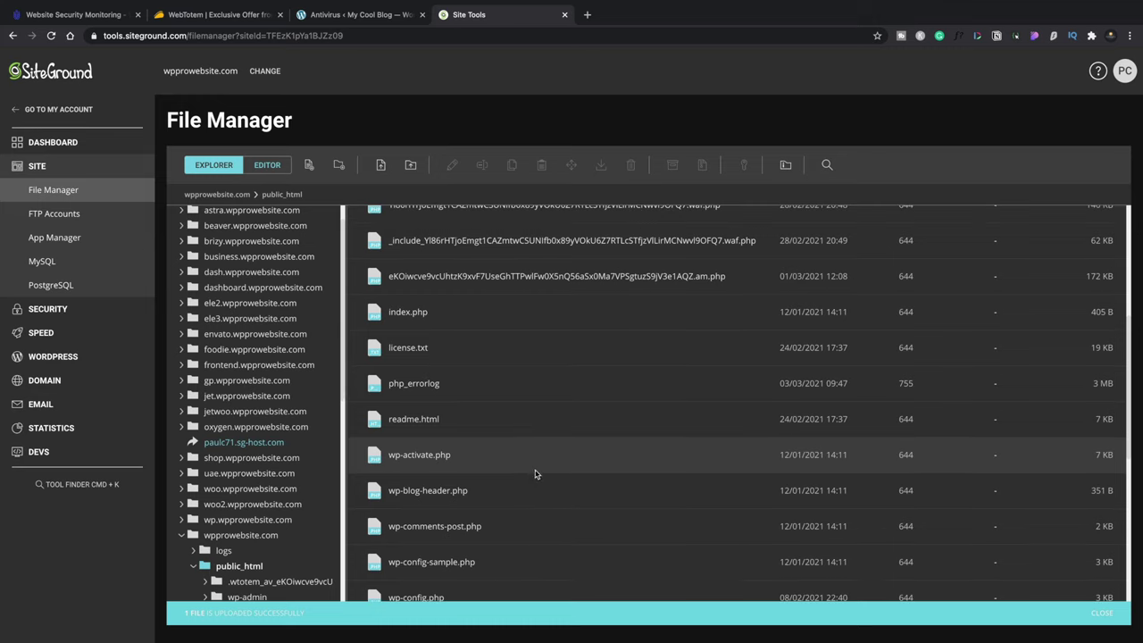
{"action": "left_click", "coordinate": [383, 350]}
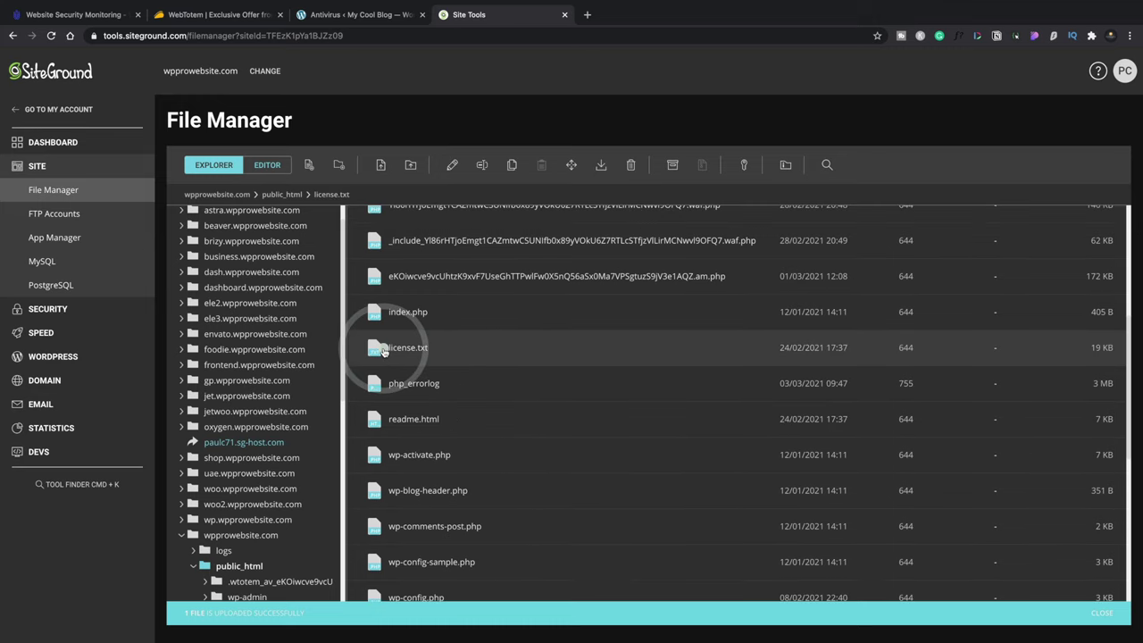
{"action": "right_click", "coordinate": [386, 351]}
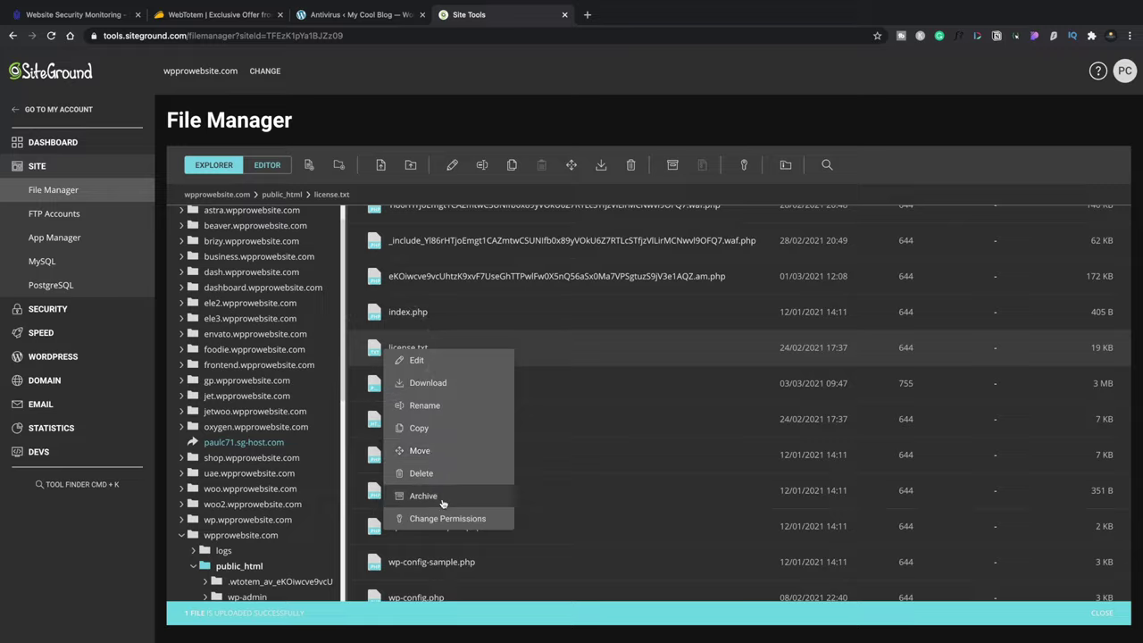
{"action": "left_click", "coordinate": [444, 516]}
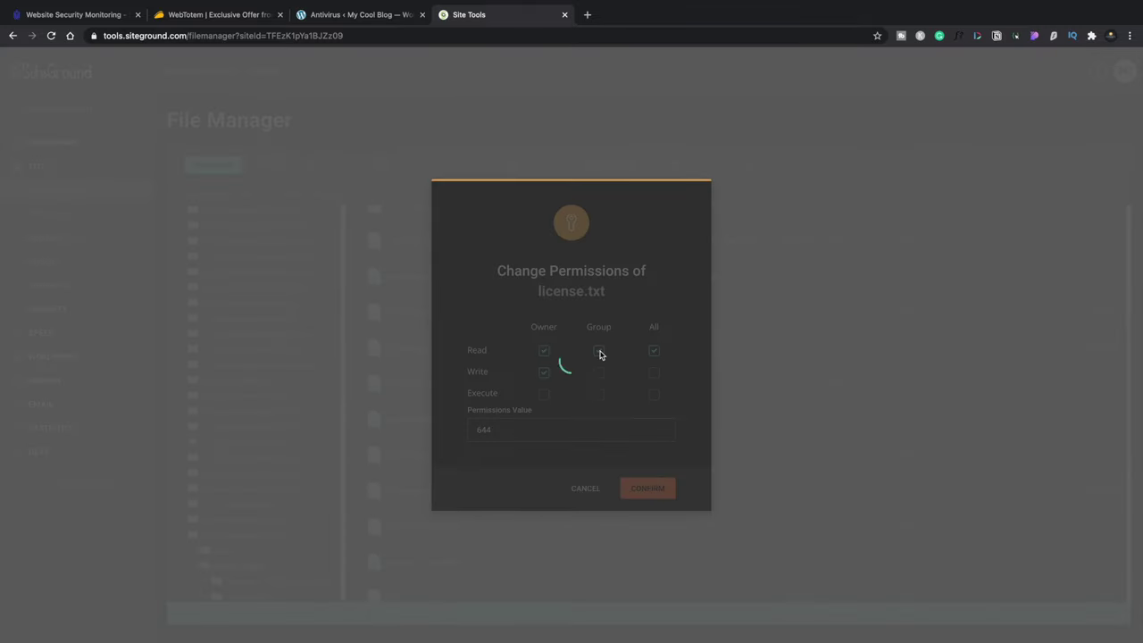
{"action": "left_click", "coordinate": [599, 351]}
{"action": "left_click", "coordinate": [655, 352]}
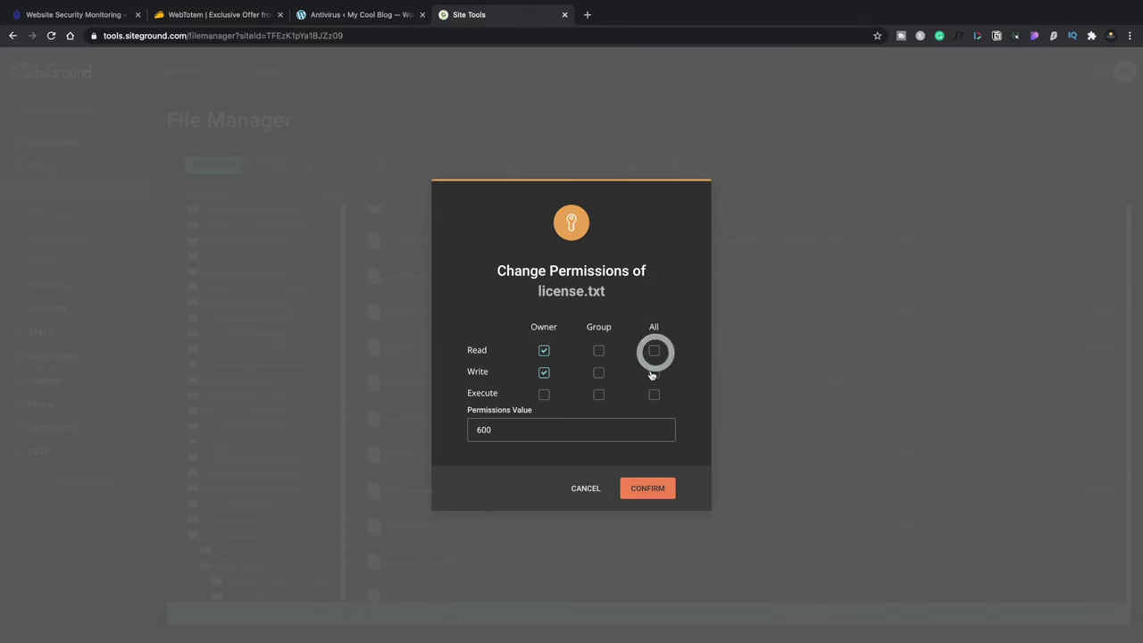
{"action": "left_click", "coordinate": [647, 487]}
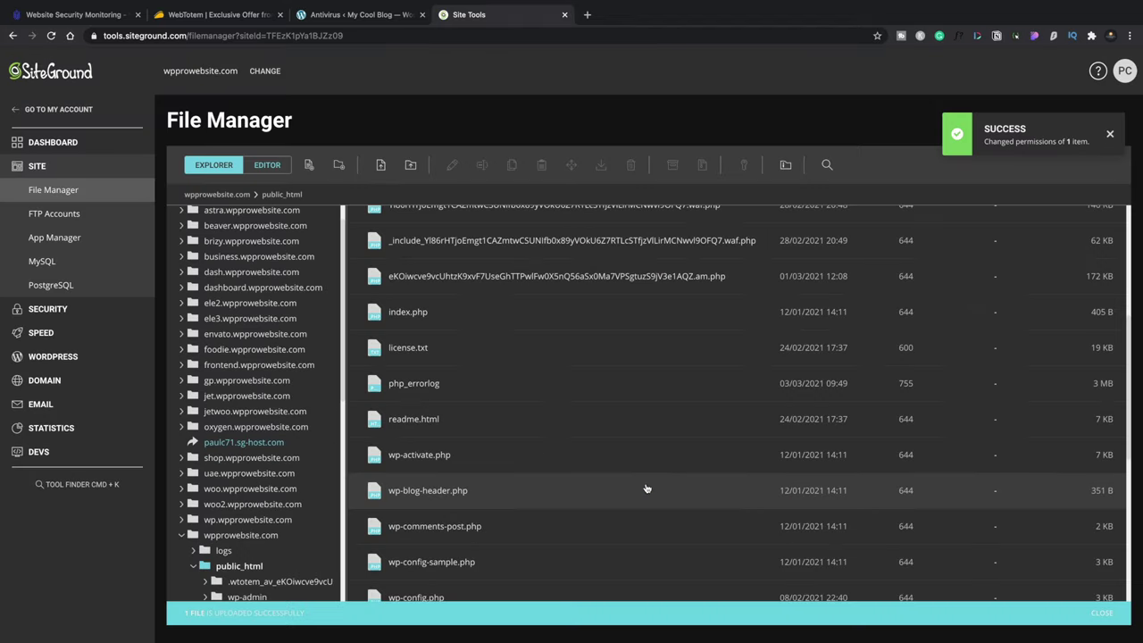
Upload 117712-200.png from the Downloads folder into public_html and look through the file list
{"action": "left_click", "coordinate": [383, 169]}
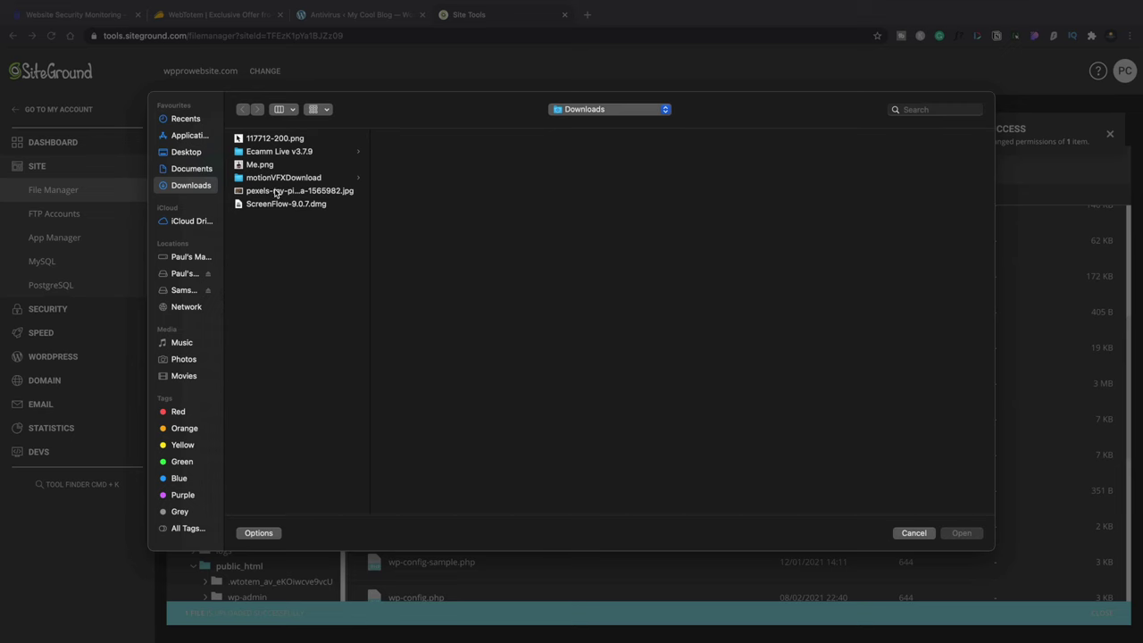
{"action": "left_click", "coordinate": [259, 141]}
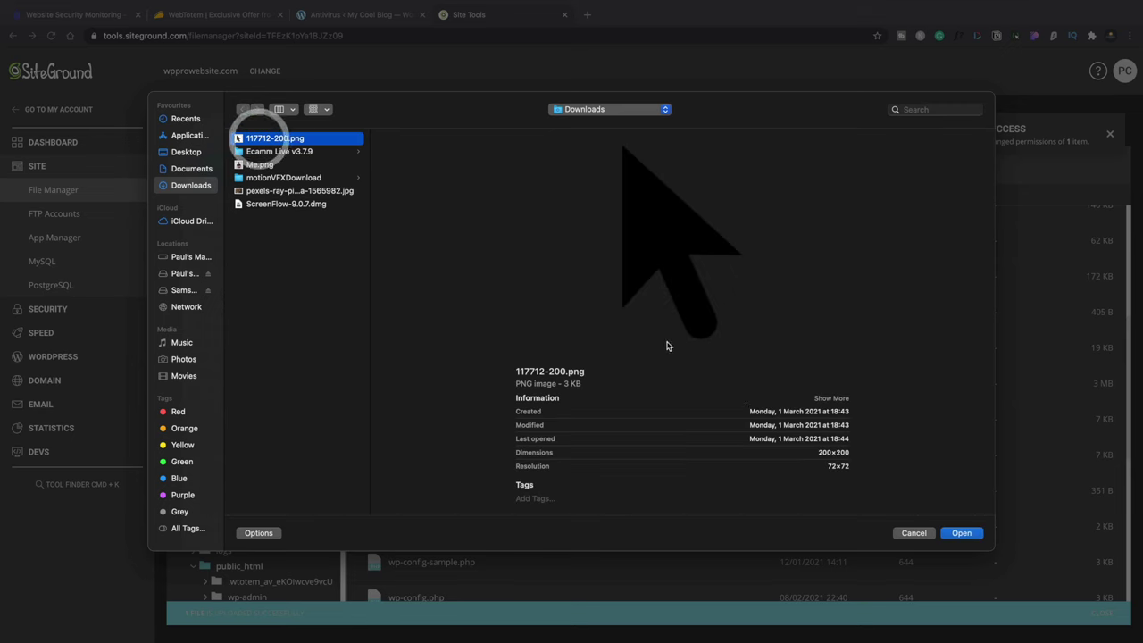
{"action": "left_click", "coordinate": [968, 534]}
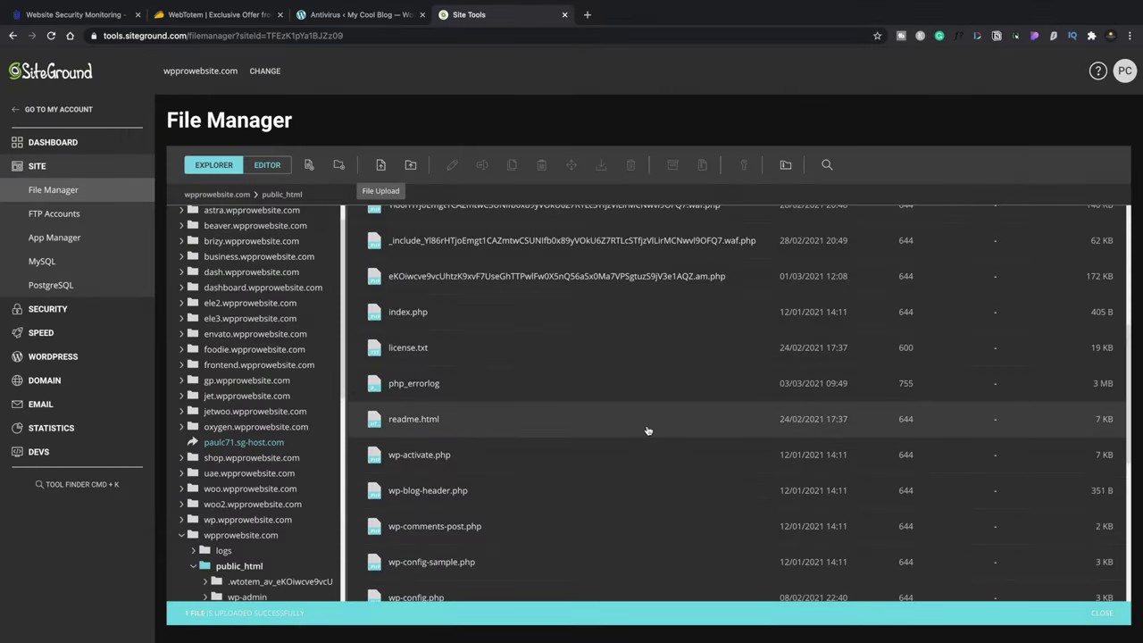
{"action": "scroll", "coordinate": [647, 430], "scroll_direction": "down", "scroll_amount": 5}
{"action": "scroll", "coordinate": [646, 429], "scroll_direction": "up", "scroll_amount": 4}
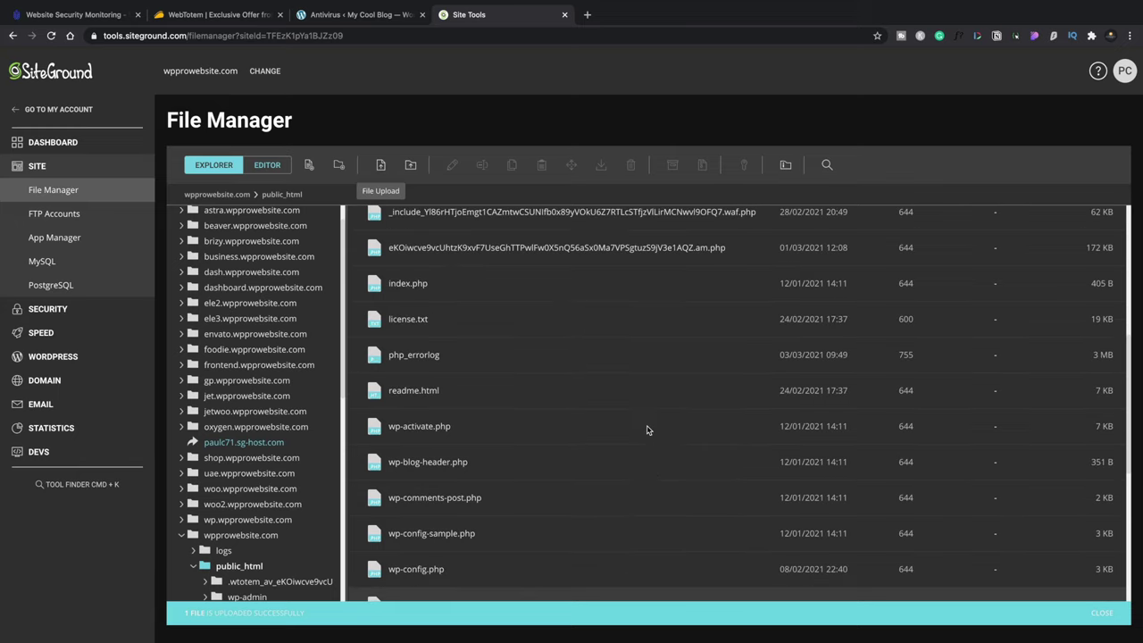
On the WT Security Antivirus page in WordPress, enable Show permissions changed and start a rescan of the files
{"action": "left_click", "coordinate": [350, 15]}
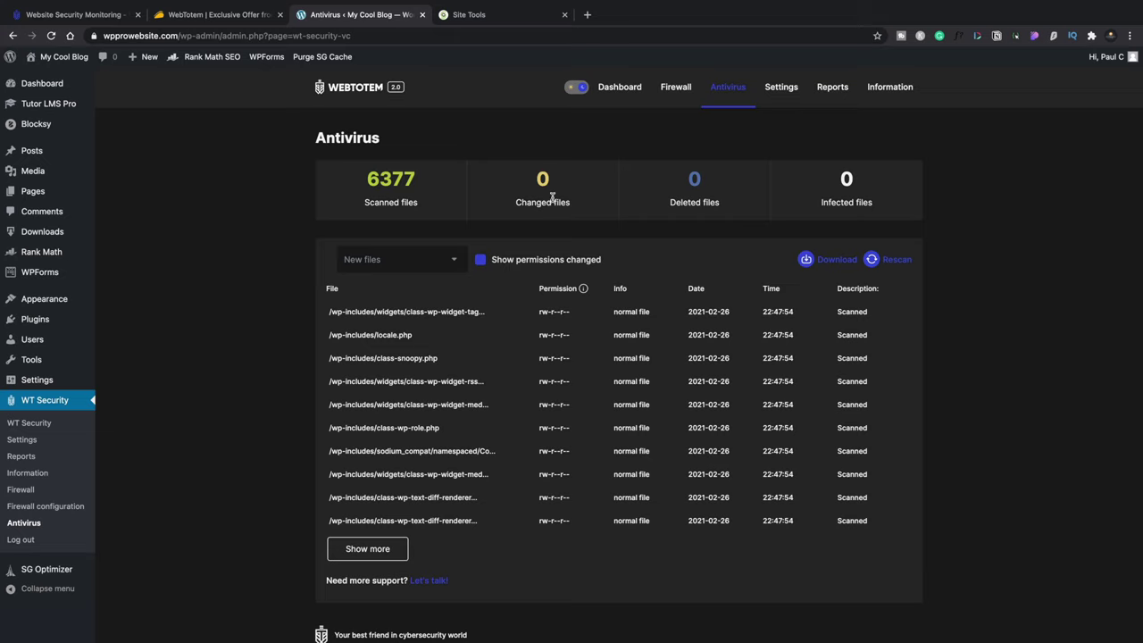
{"action": "left_click", "coordinate": [480, 260]}
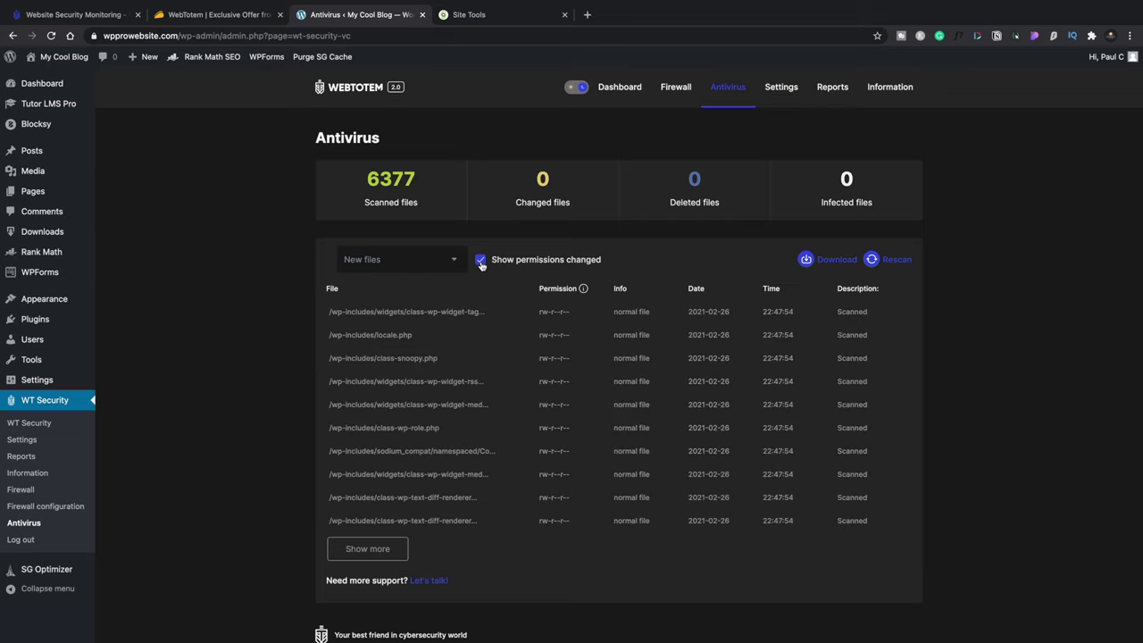
{"action": "left_click", "coordinate": [890, 261]}
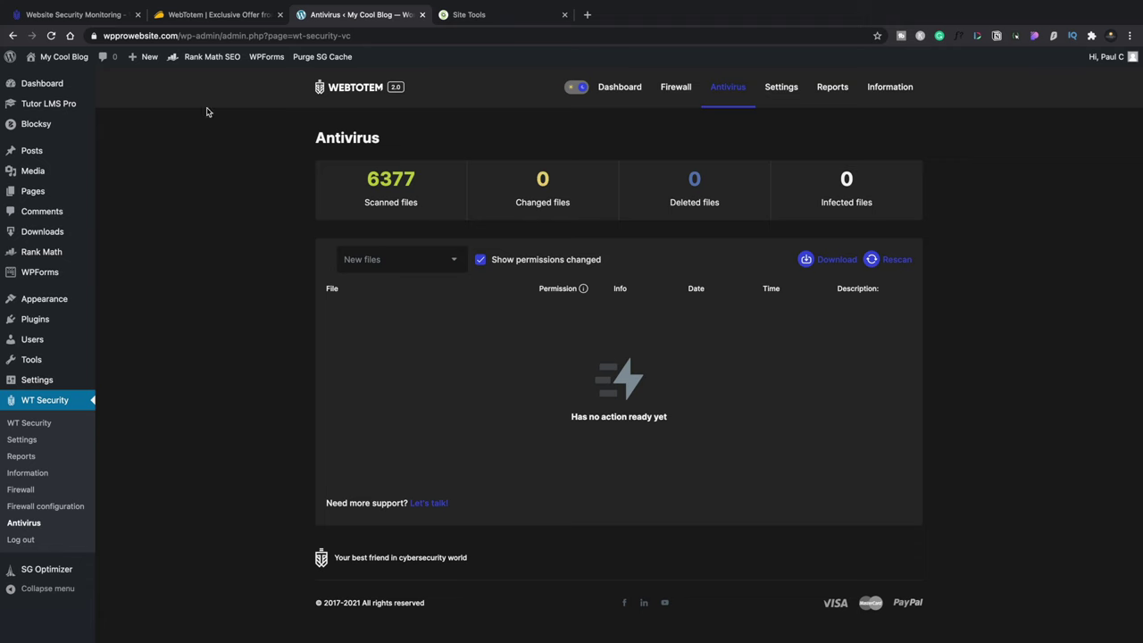
Switch to the WebTotem site dashboard, open the Antivirus Logs and filter the scanned files by Permissions changed
{"action": "left_click", "coordinate": [89, 16]}
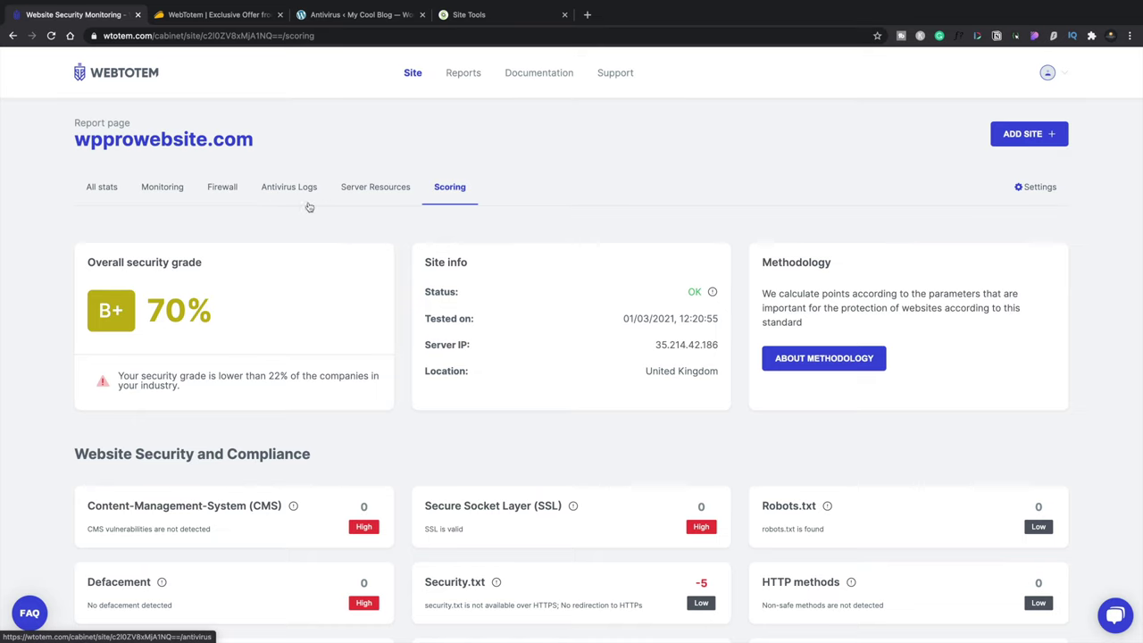
{"action": "left_click", "coordinate": [284, 189]}
{"action": "scroll", "coordinate": [378, 408], "scroll_direction": "down", "scroll_amount": 1}
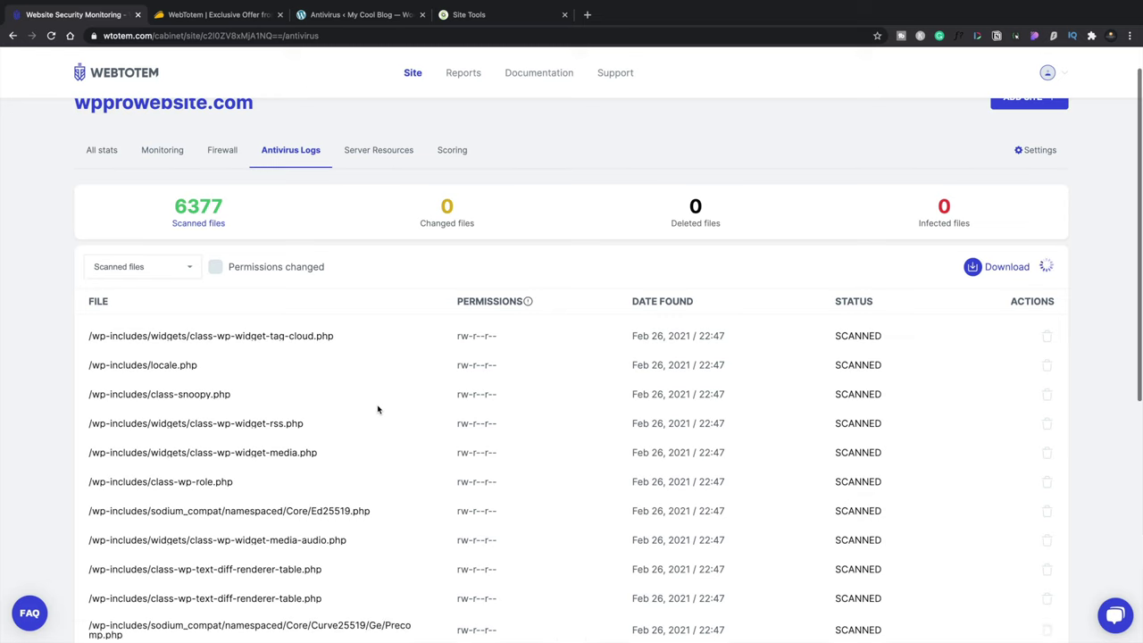
{"action": "scroll", "coordinate": [934, 387], "scroll_direction": "down", "scroll_amount": 1}
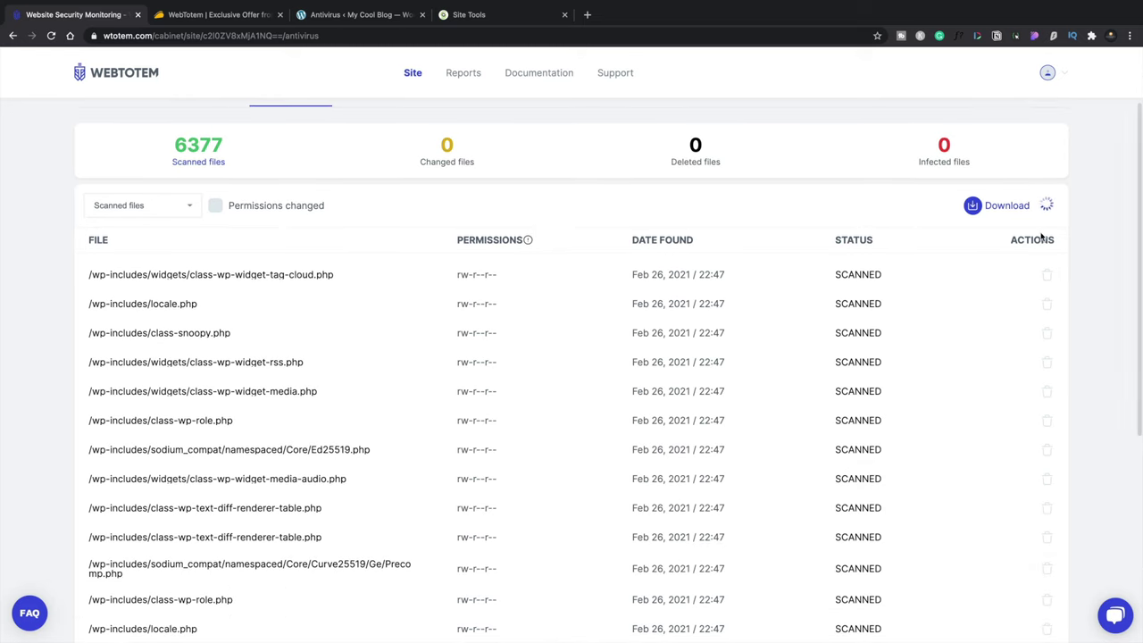
{"action": "left_click", "coordinate": [215, 207]}
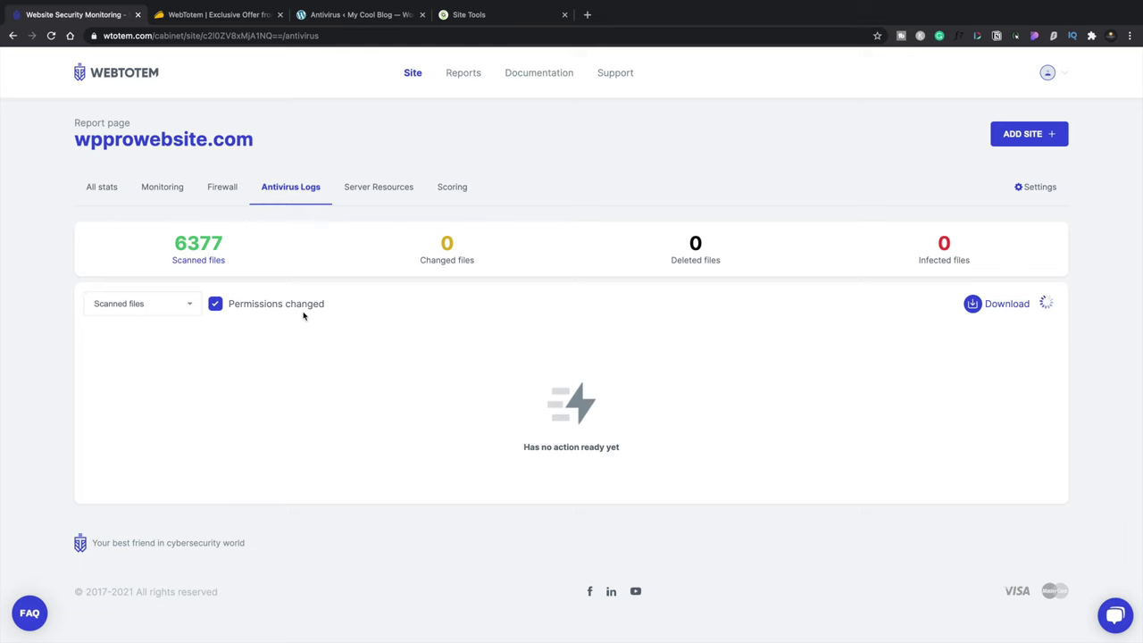
Recheck the scanned files with the Permissions changed filter, clear that filter, and list the Deleted files instead
{"action": "left_click", "coordinate": [303, 312]}
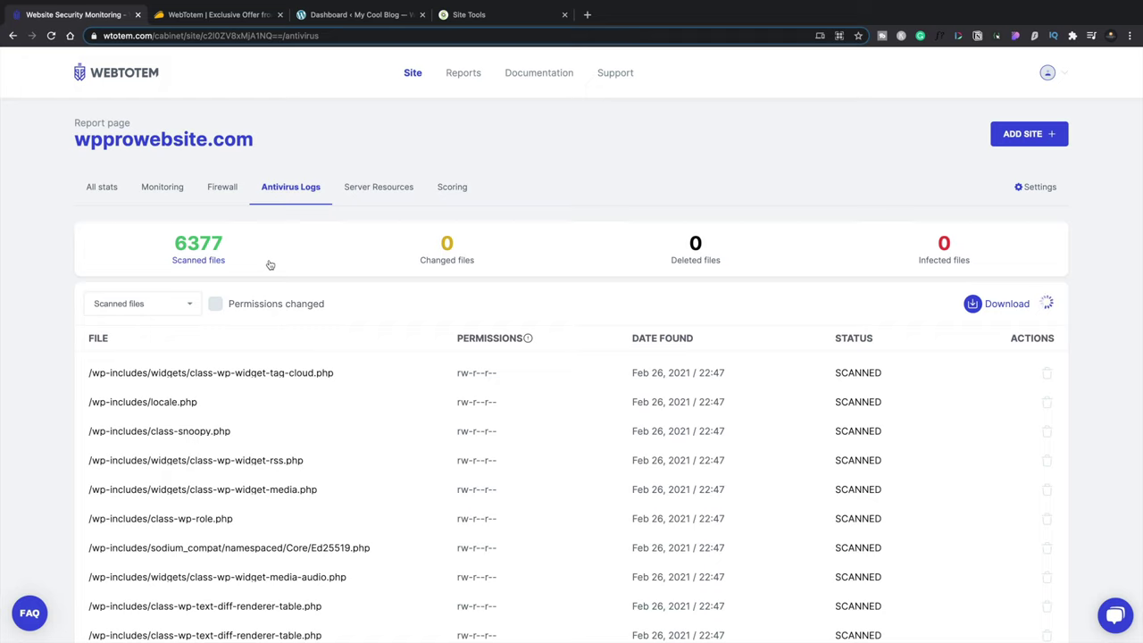
{"action": "left_click", "coordinate": [216, 304]}
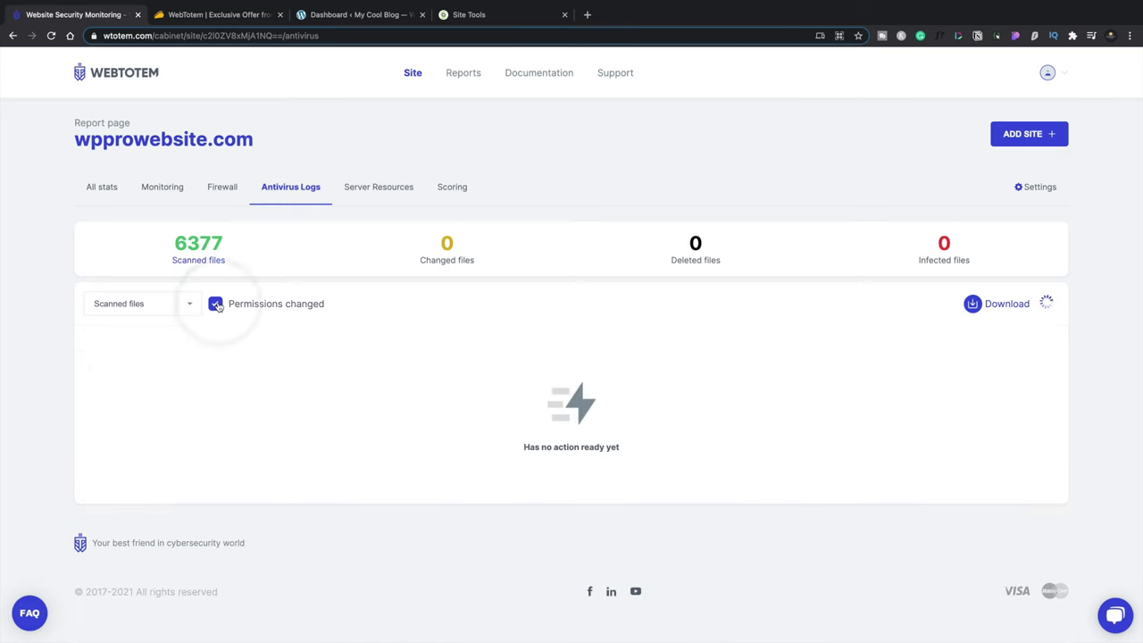
{"action": "left_click", "coordinate": [216, 305]}
{"action": "left_click", "coordinate": [185, 304]}
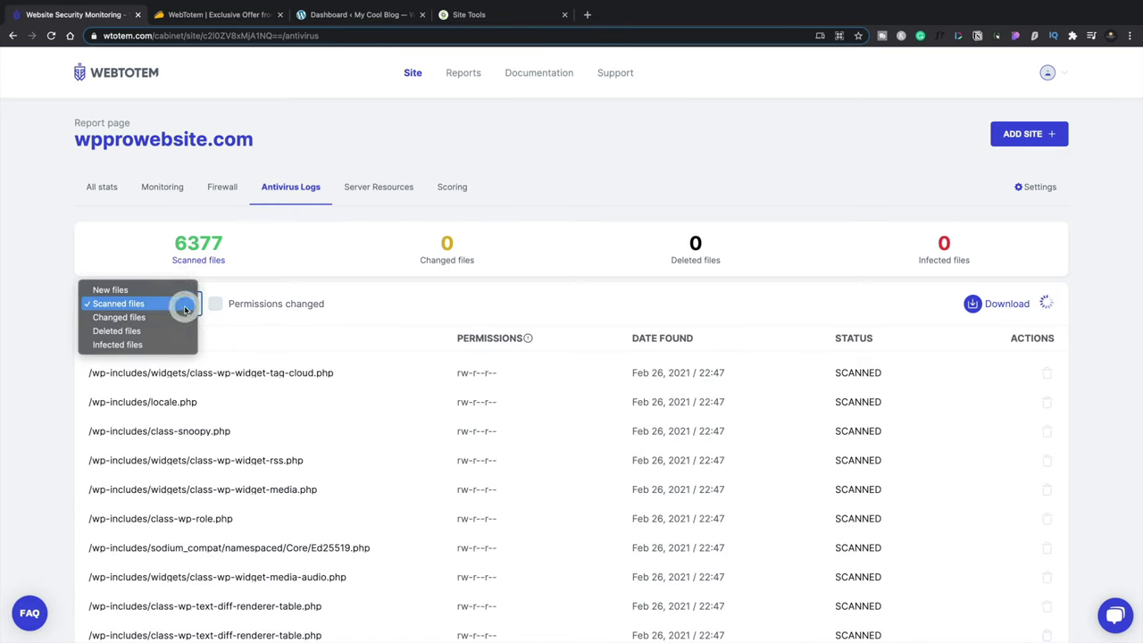
{"action": "left_click", "coordinate": [135, 291]}
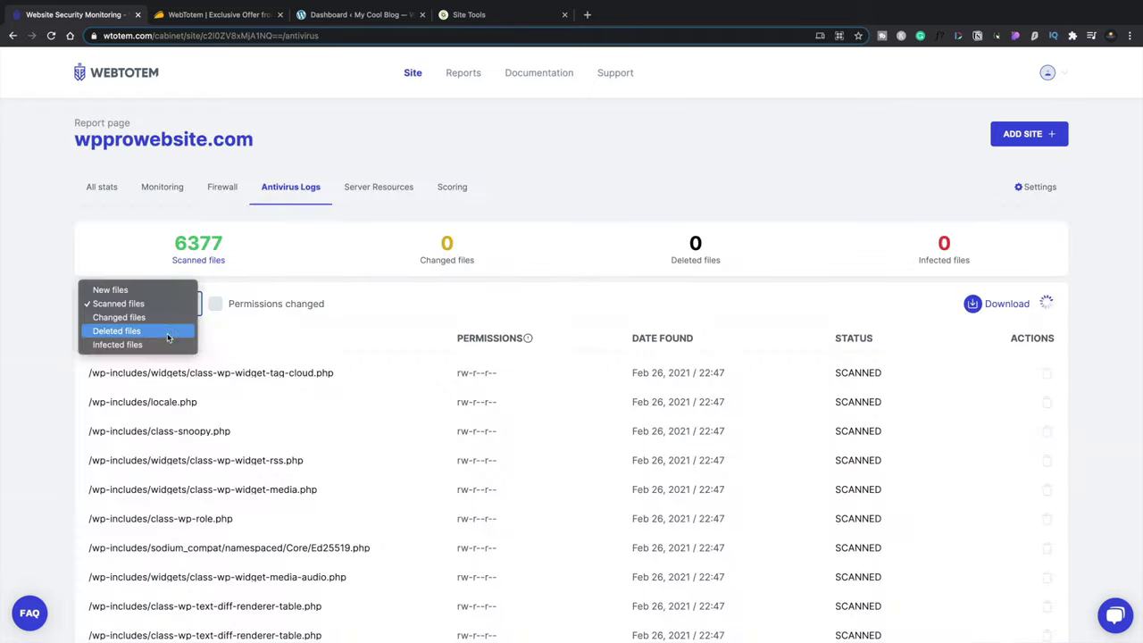
{"action": "left_click", "coordinate": [167, 333]}
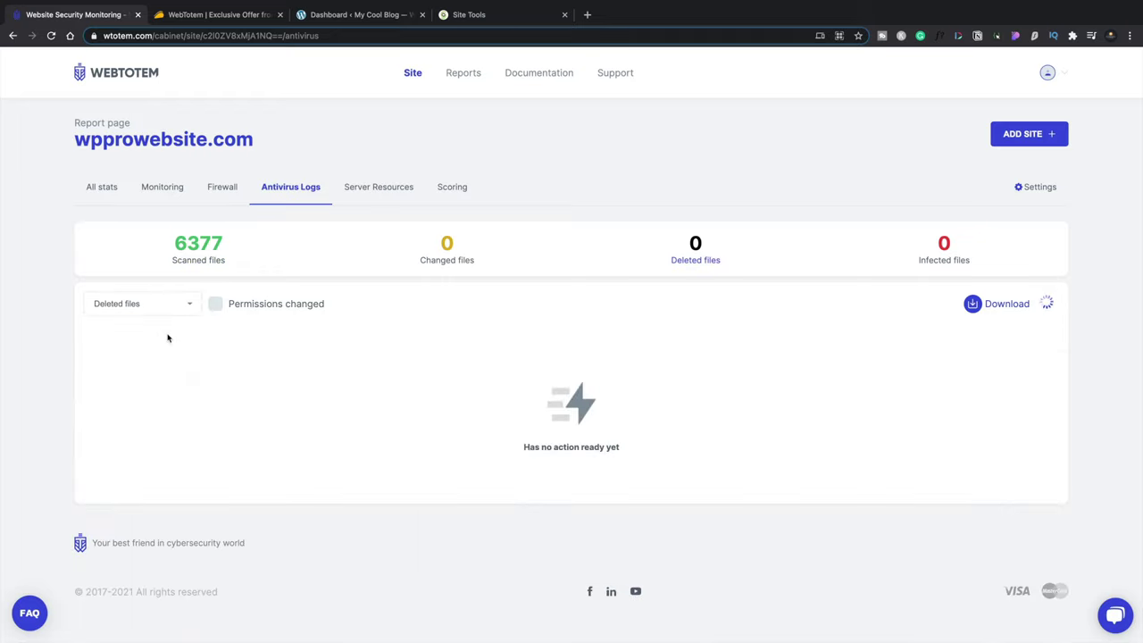
In the Antivirus Logs, list the Scanned files and filter them by Permissions changed
{"action": "left_click", "coordinate": [184, 310]}
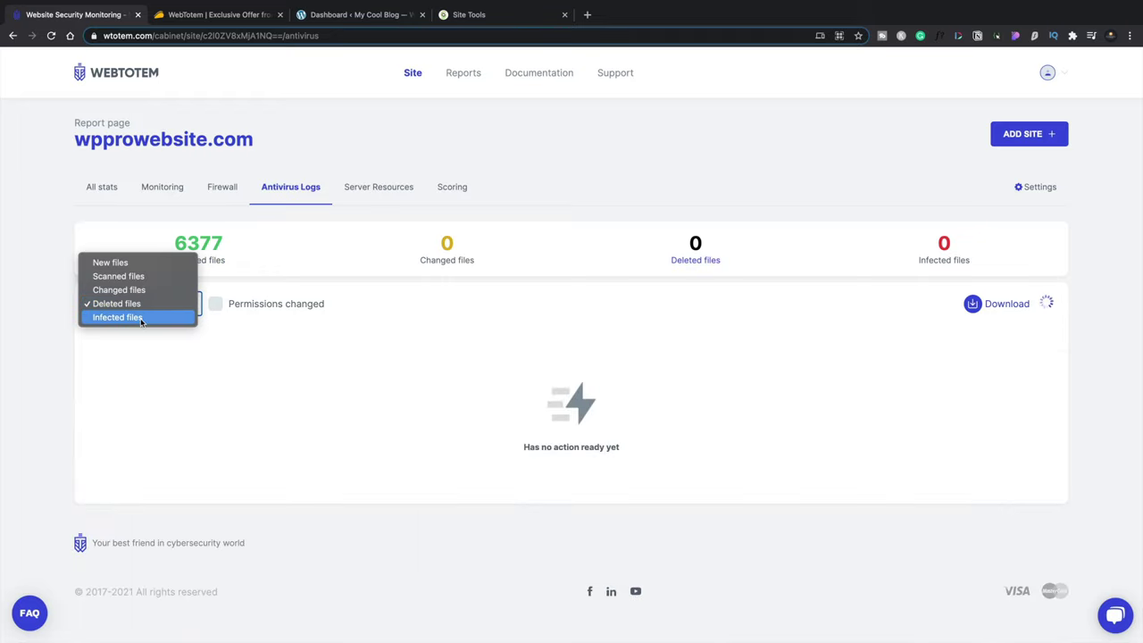
{"action": "left_click", "coordinate": [137, 278]}
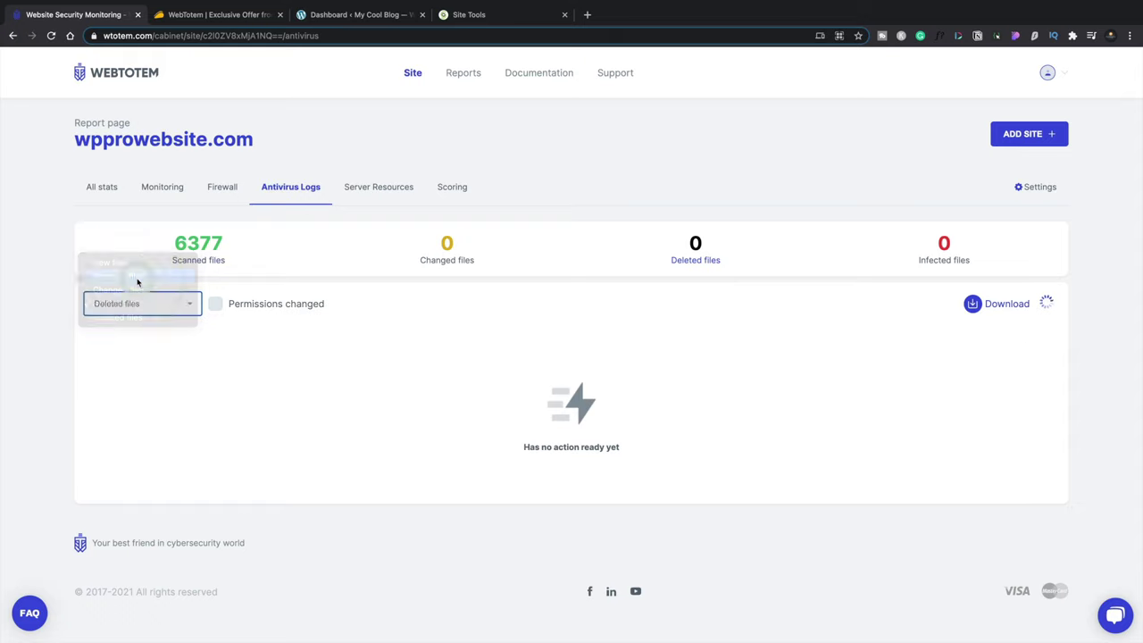
{"action": "left_click", "coordinate": [215, 305]}
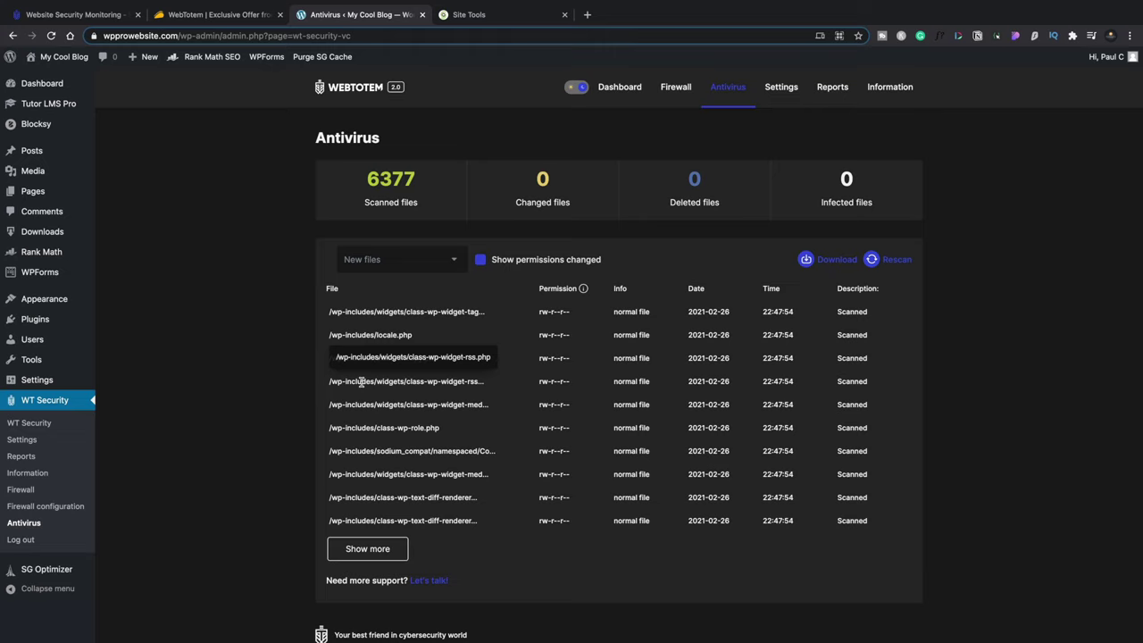
On the WordPress Antivirus page, check the new files with Show permissions changed, followed by the Scanned files and Modified files lists
{"action": "left_click", "coordinate": [454, 258]}
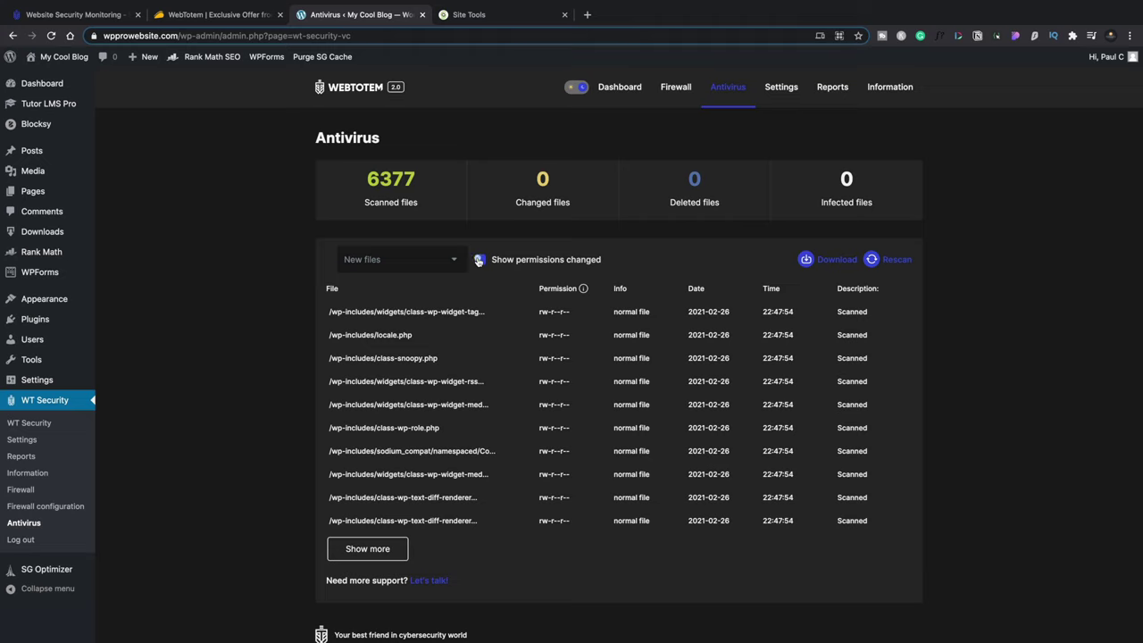
{"action": "left_click", "coordinate": [479, 259]}
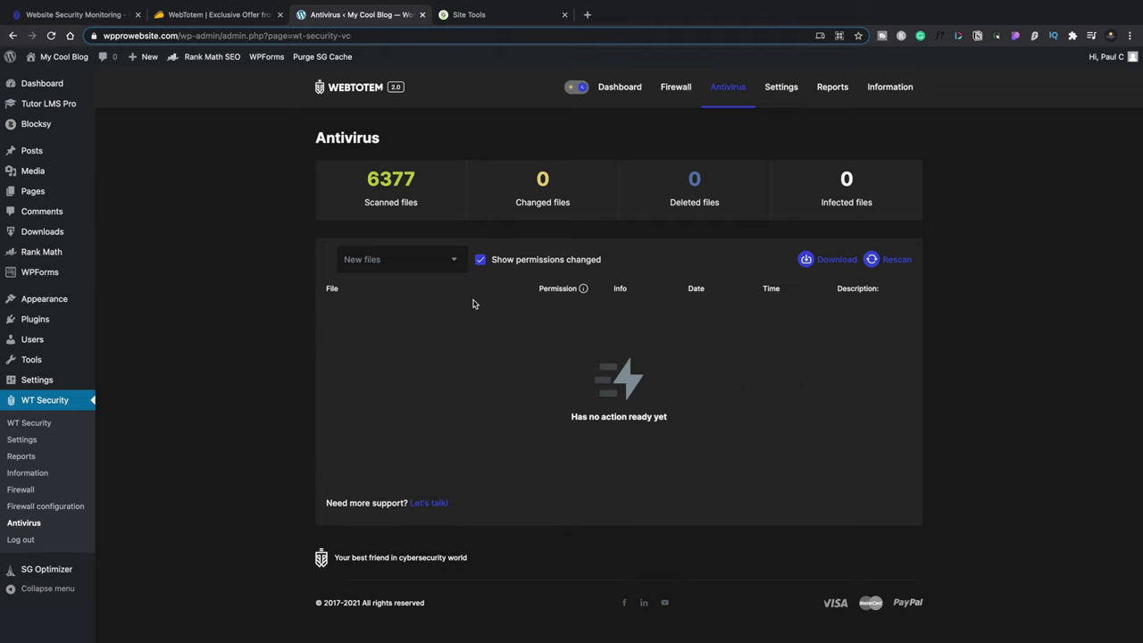
{"action": "left_click", "coordinate": [455, 258]}
{"action": "left_click", "coordinate": [432, 273]}
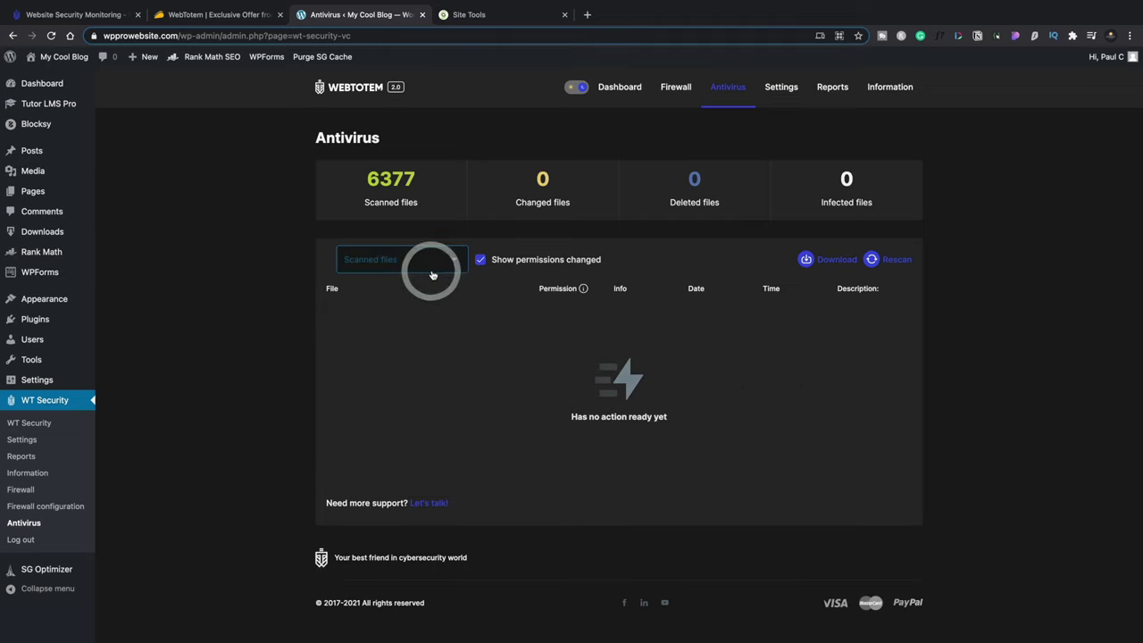
{"action": "left_click", "coordinate": [454, 259]}
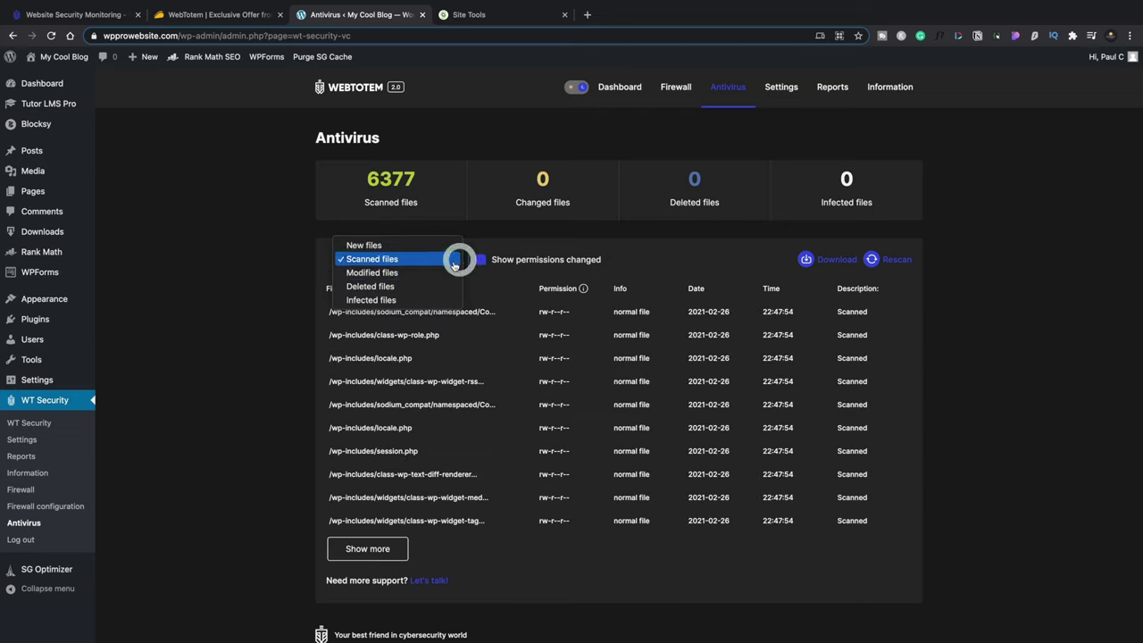
{"action": "left_click", "coordinate": [429, 273]}
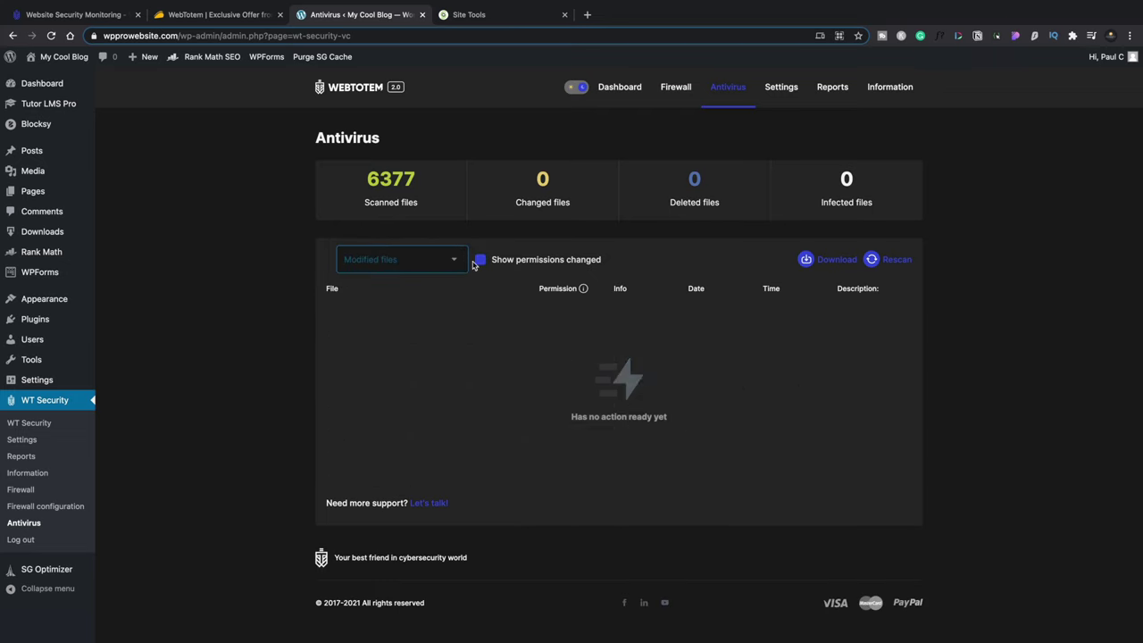
With Show permissions changed off, list the Deleted files and return to the New files list
{"action": "left_click", "coordinate": [481, 259]}
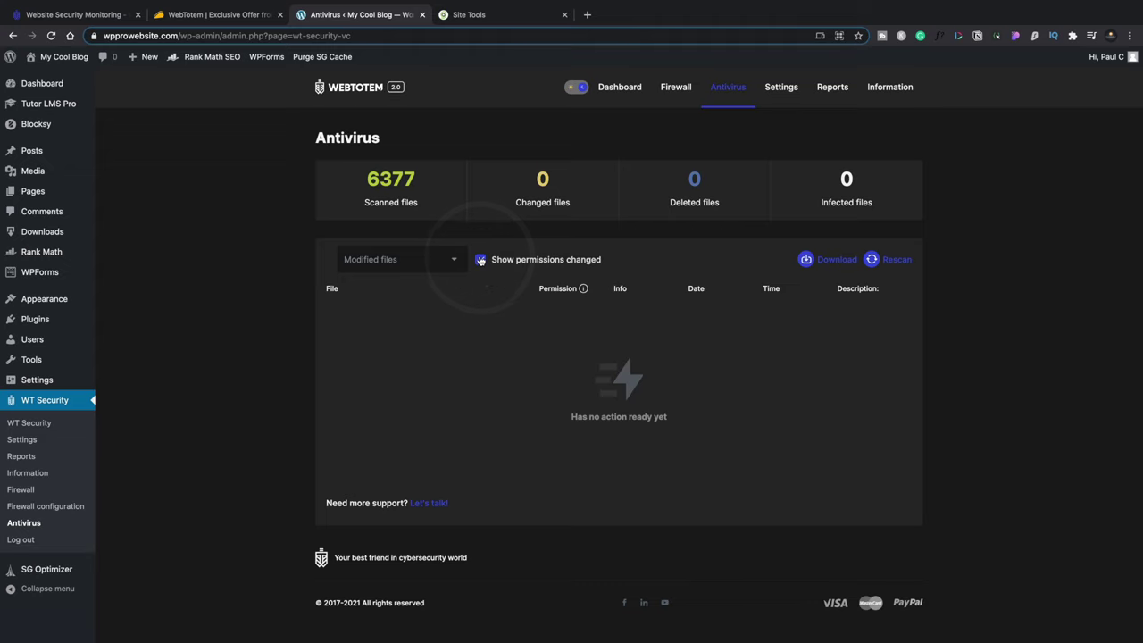
{"action": "left_click", "coordinate": [457, 259]}
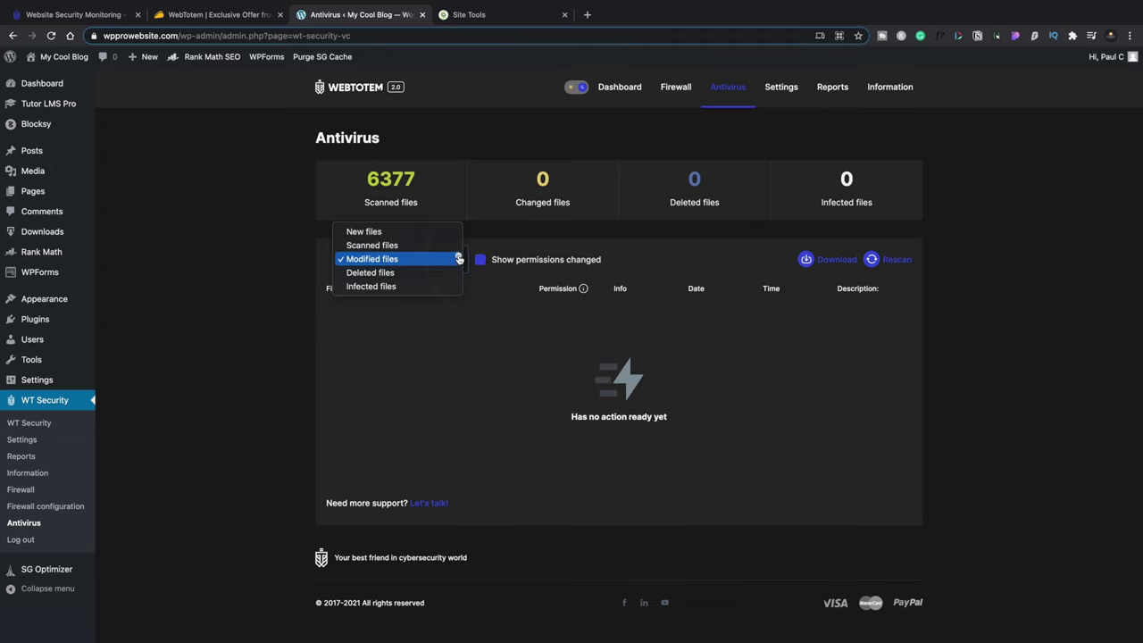
{"action": "left_click", "coordinate": [409, 273]}
{"action": "left_click", "coordinate": [456, 259]}
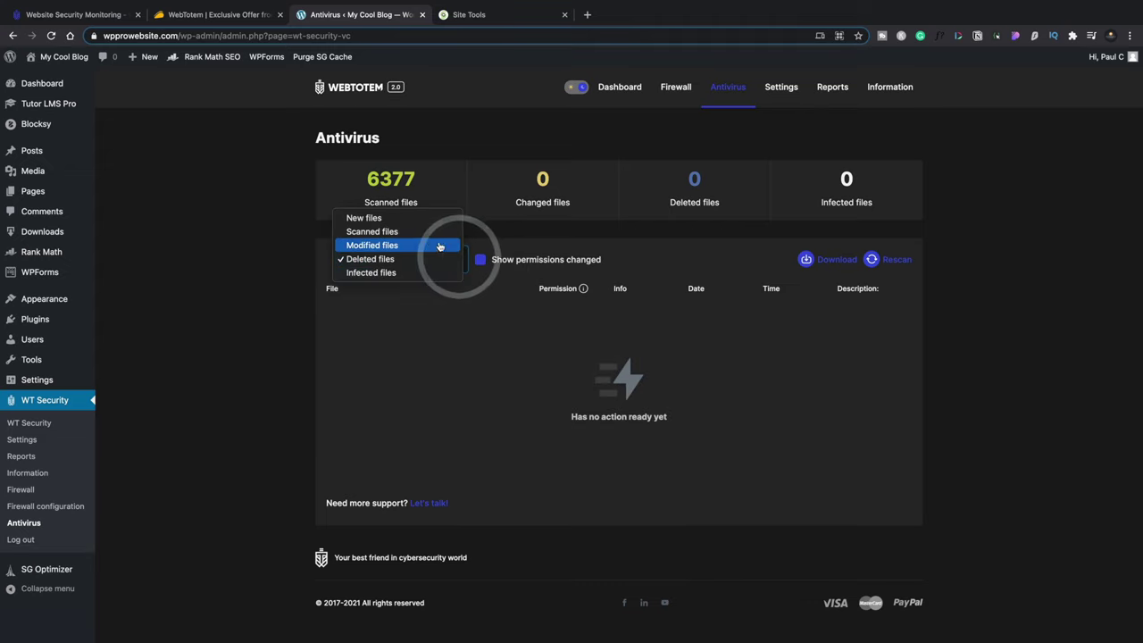
{"action": "left_click", "coordinate": [407, 219]}
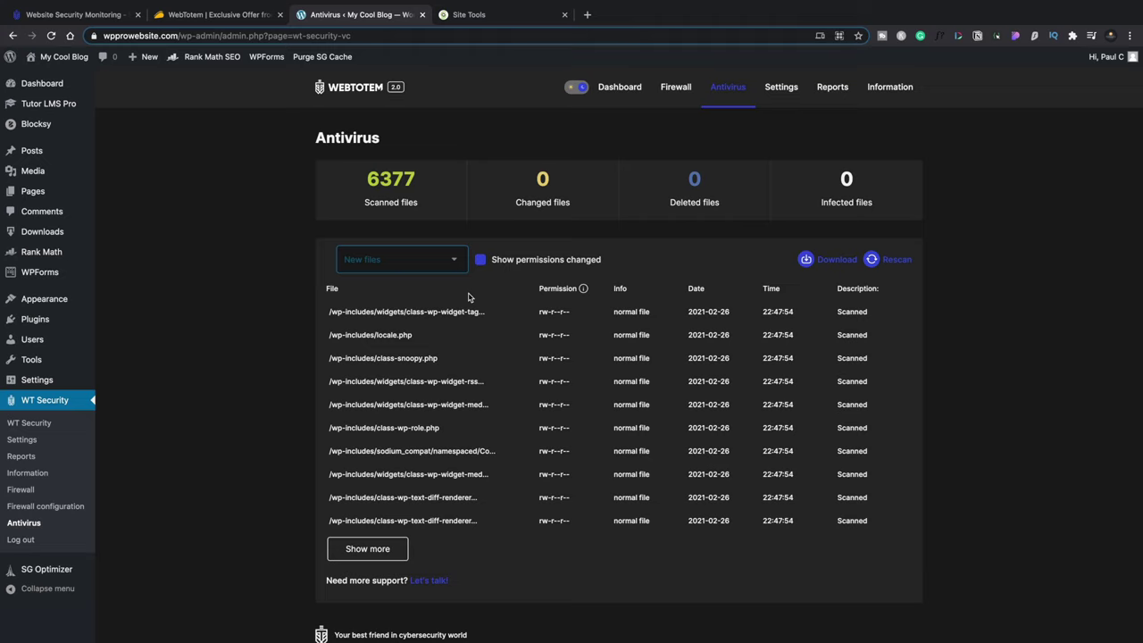
Rescan the files and briefly filter the new files by changed permissions
{"action": "left_click", "coordinate": [889, 262]}
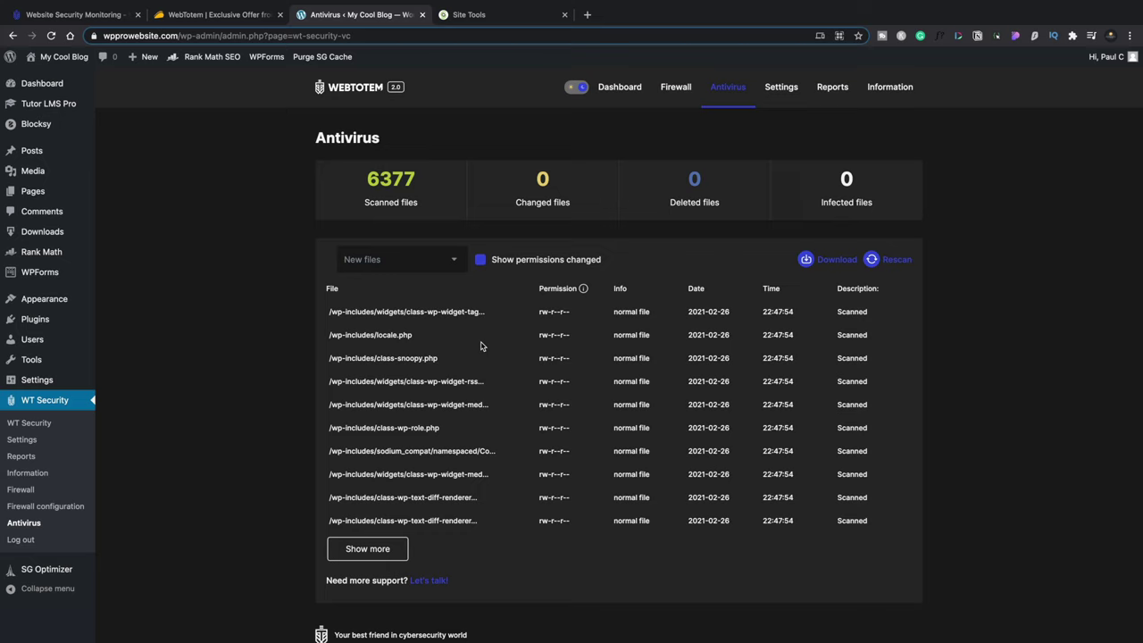
{"action": "left_click", "coordinate": [479, 261]}
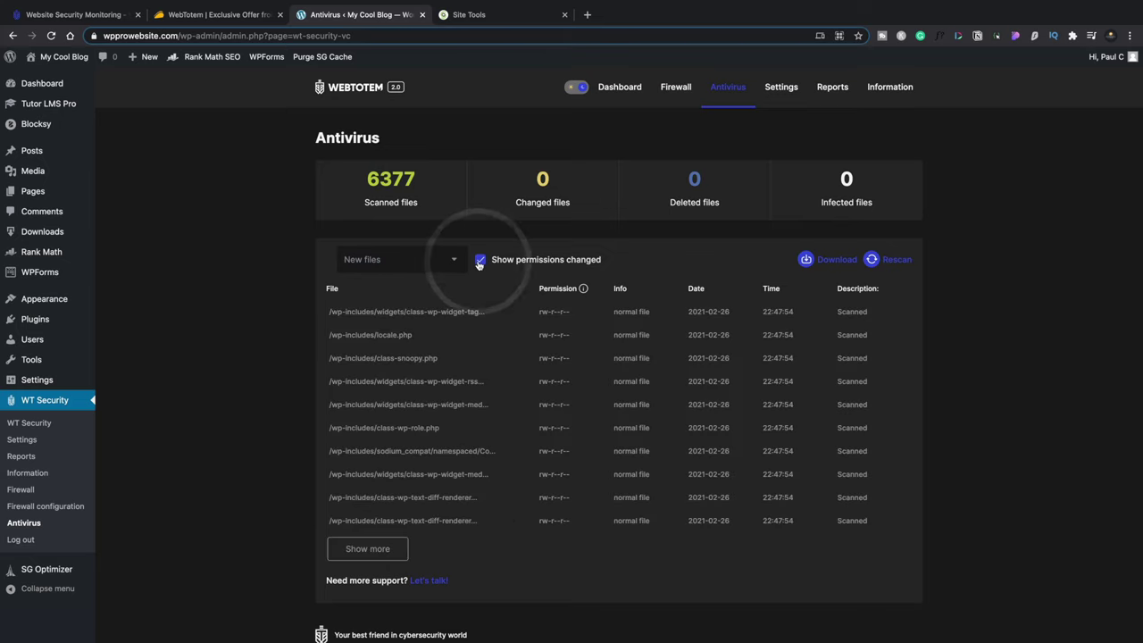
{"action": "left_click", "coordinate": [480, 261]}
Compare the Scanned files and New files lists and check the total of scanned files
{"action": "left_click", "coordinate": [451, 259]}
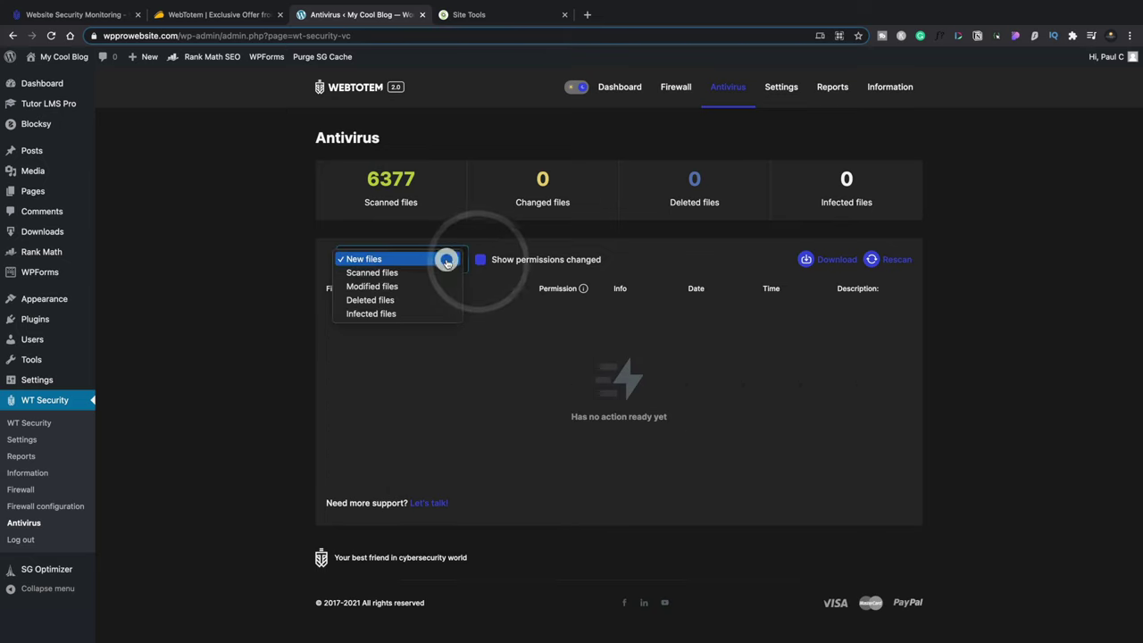
{"action": "left_click", "coordinate": [424, 273]}
{"action": "left_click", "coordinate": [451, 259]}
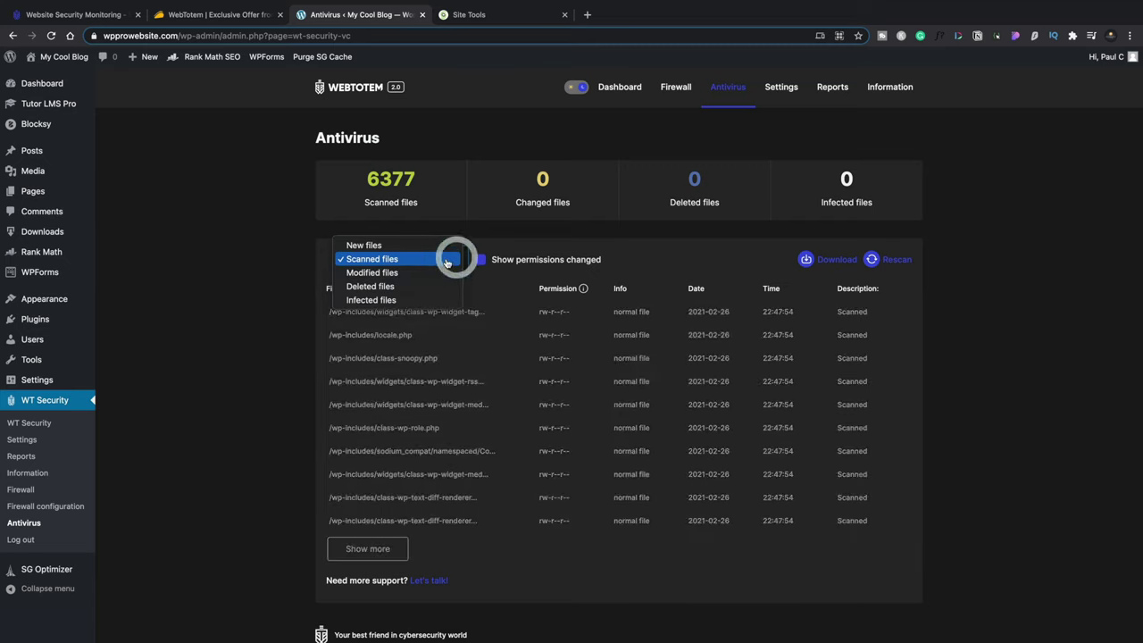
{"action": "left_click", "coordinate": [425, 249]}
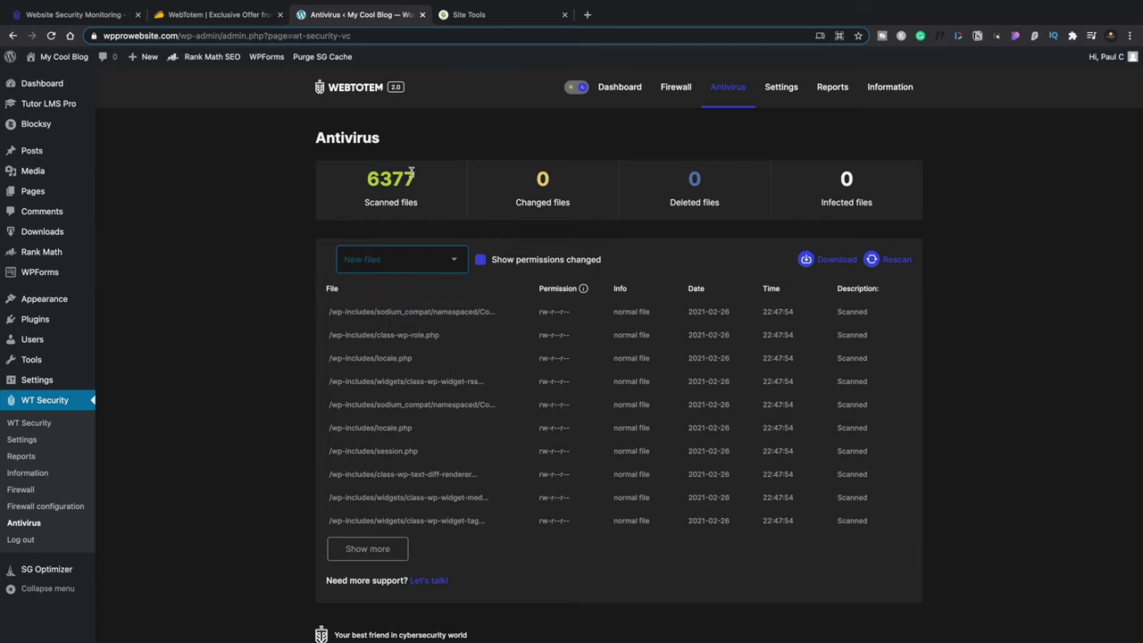
{"action": "left_click_drag", "start_coordinate": [372, 178], "coordinate": [411, 179]}
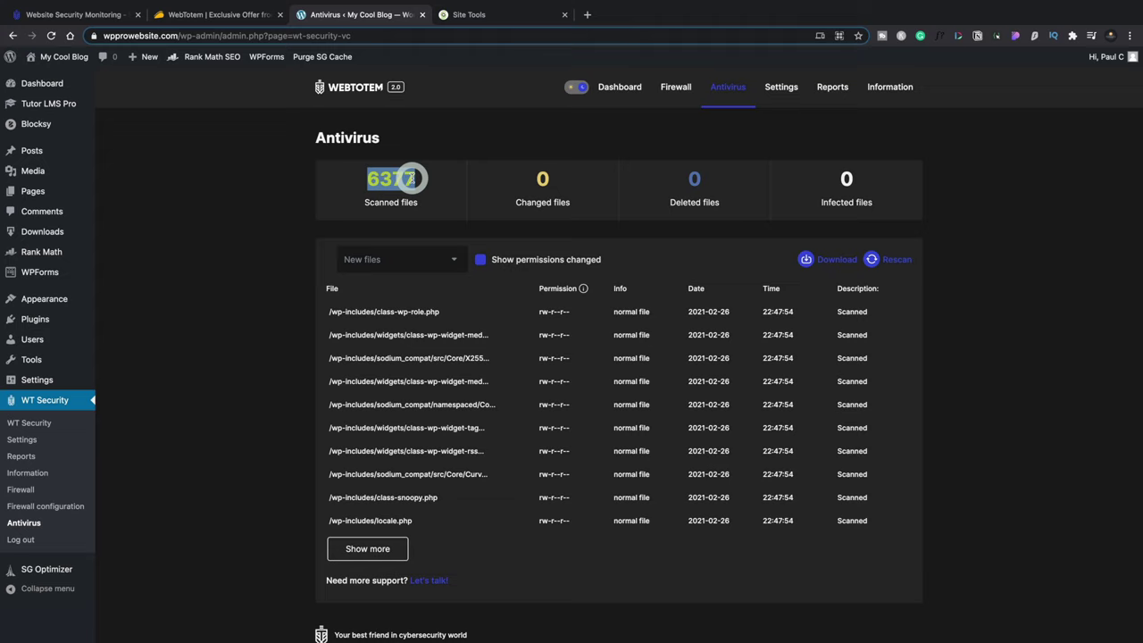
{"action": "left_click", "coordinate": [412, 179]}
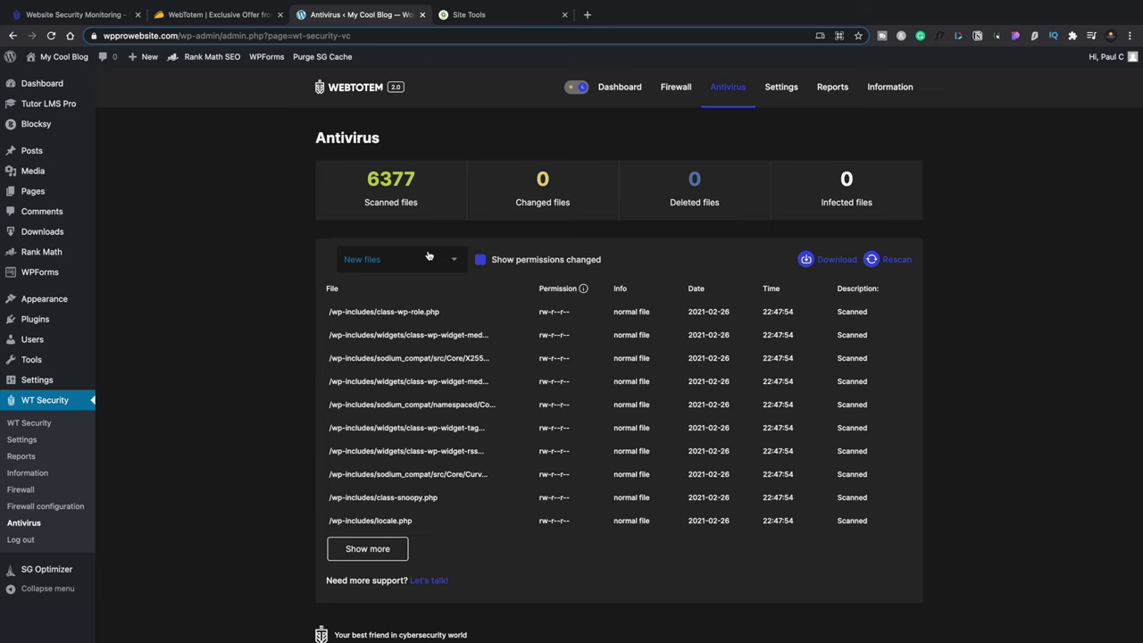
Switch to the SiteGround File Manager and try to change the permissions of 117712-200.png in public_html to 777
{"action": "key", "text": "ctrl+Tab"}
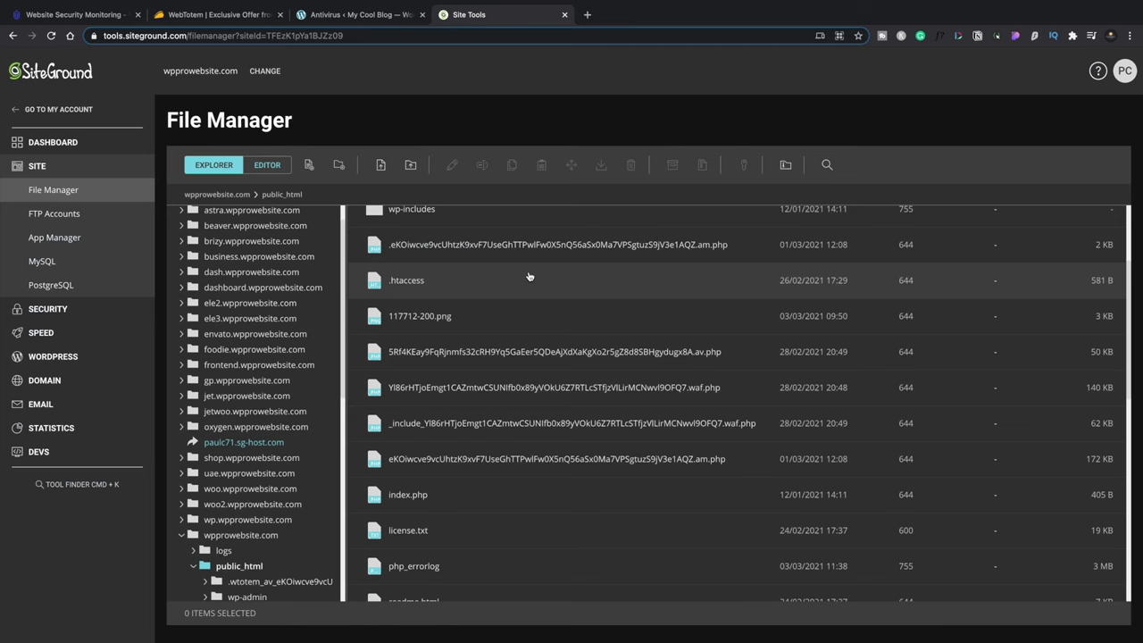
{"action": "left_click", "coordinate": [457, 321]}
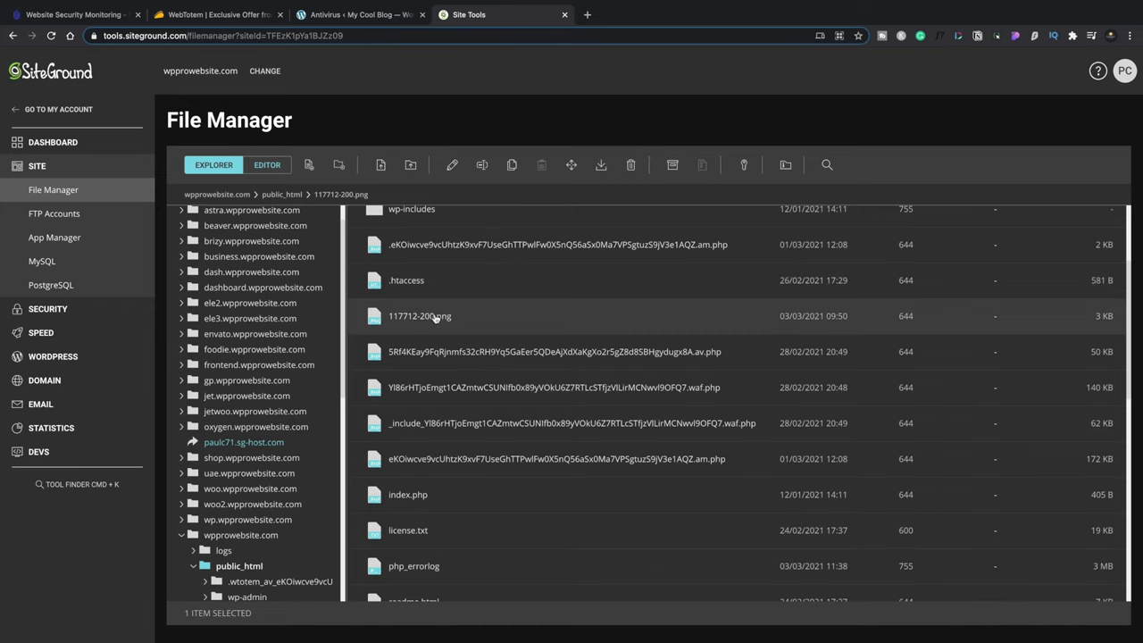
{"action": "right_click", "coordinate": [435, 318]}
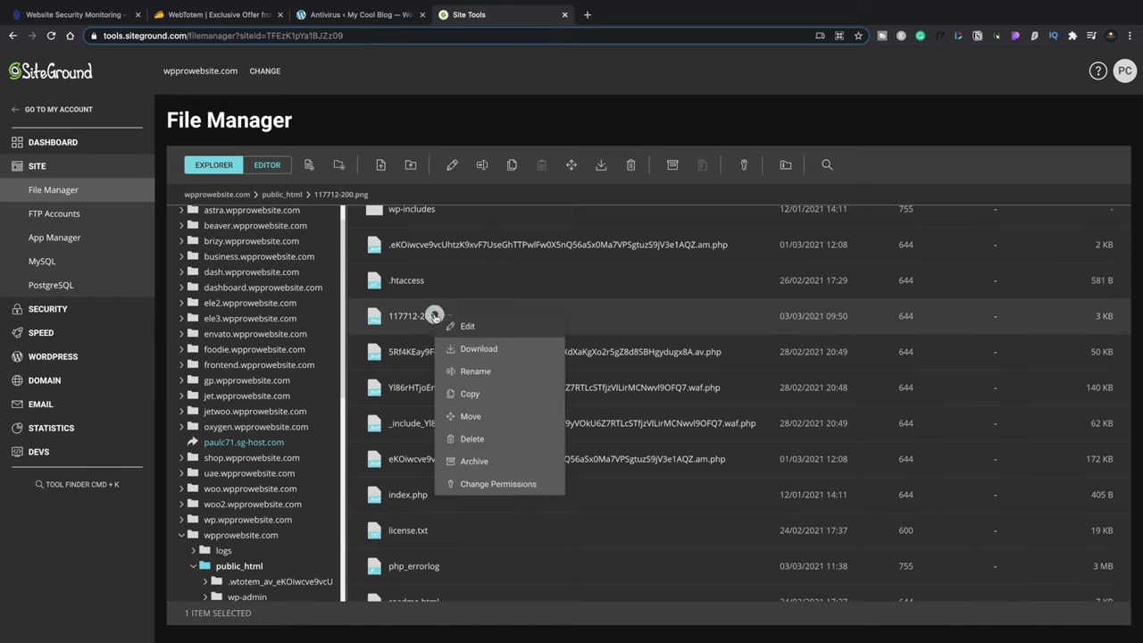
{"action": "left_click", "coordinate": [489, 482]}
{"action": "left_click", "coordinate": [598, 372]}
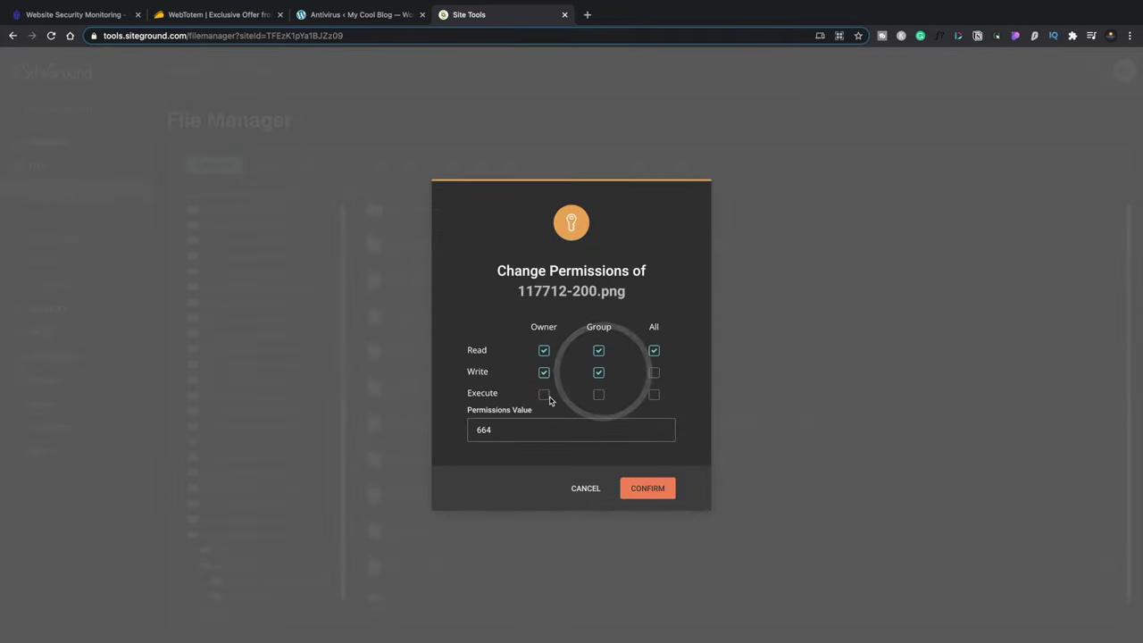
{"action": "left_click", "coordinate": [544, 396]}
{"action": "left_click", "coordinate": [598, 395]}
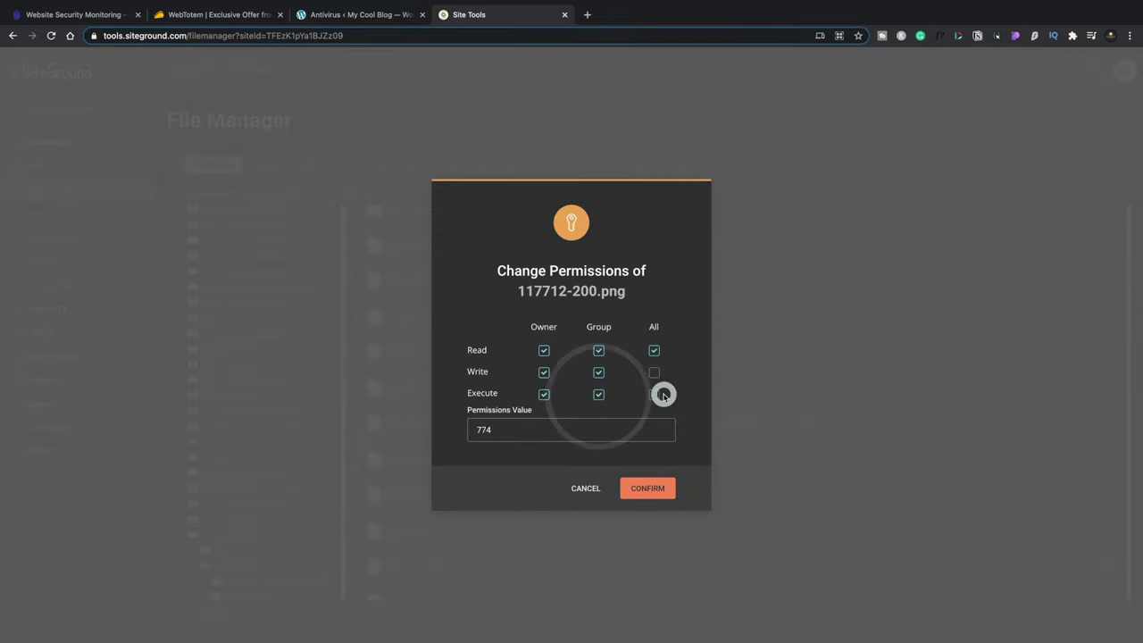
{"action": "left_click", "coordinate": [656, 394]}
{"action": "left_click", "coordinate": [655, 372]}
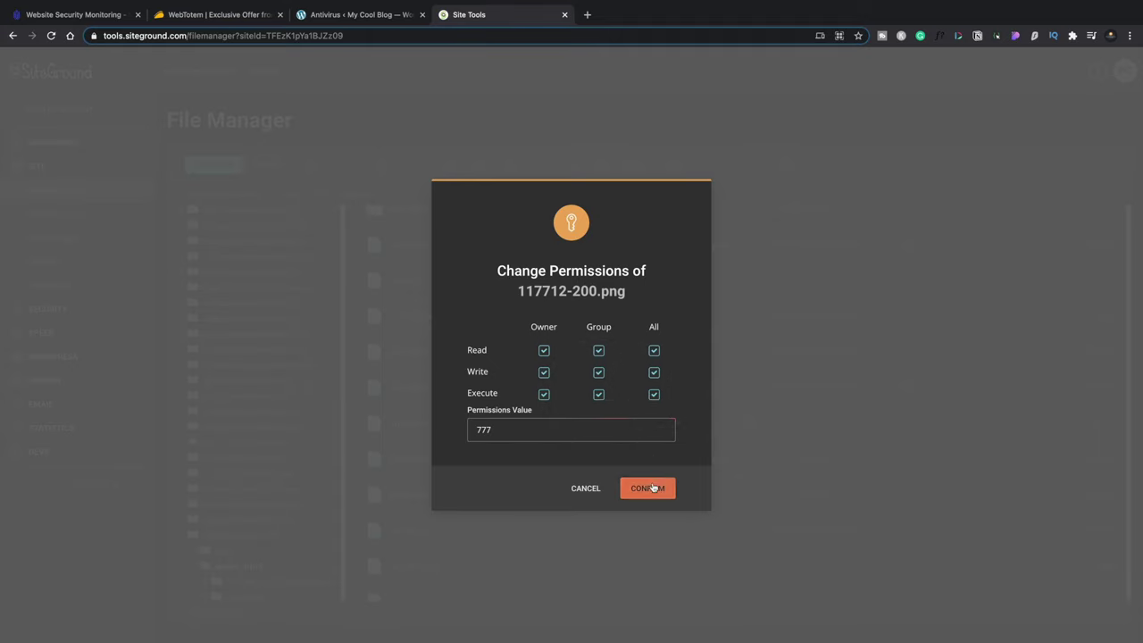
{"action": "left_click", "coordinate": [652, 487]}
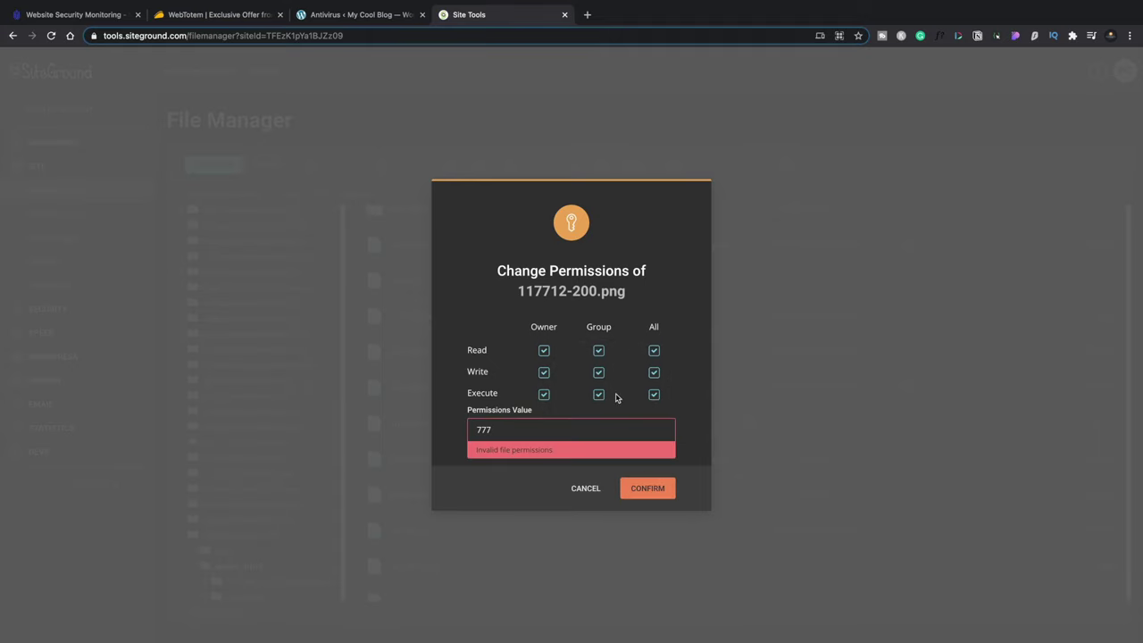
Remove the write and execute permissions for All and apply the value 774 to 117712-200.png
{"action": "left_click", "coordinate": [654, 395]}
{"action": "left_click", "coordinate": [653, 373]}
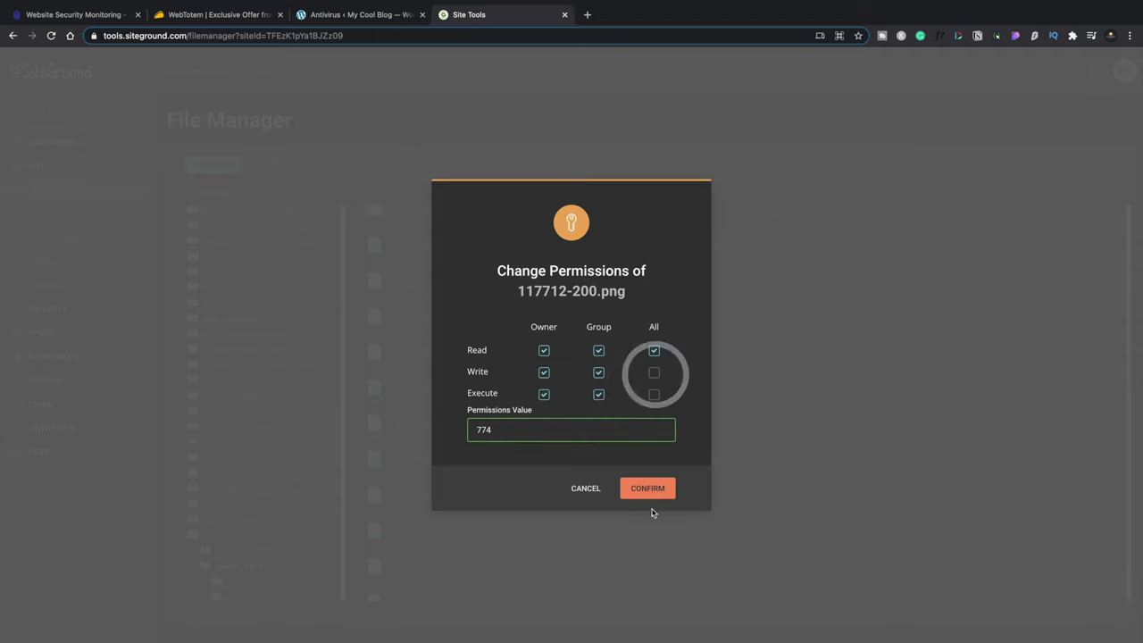
{"action": "left_click", "coordinate": [653, 491]}
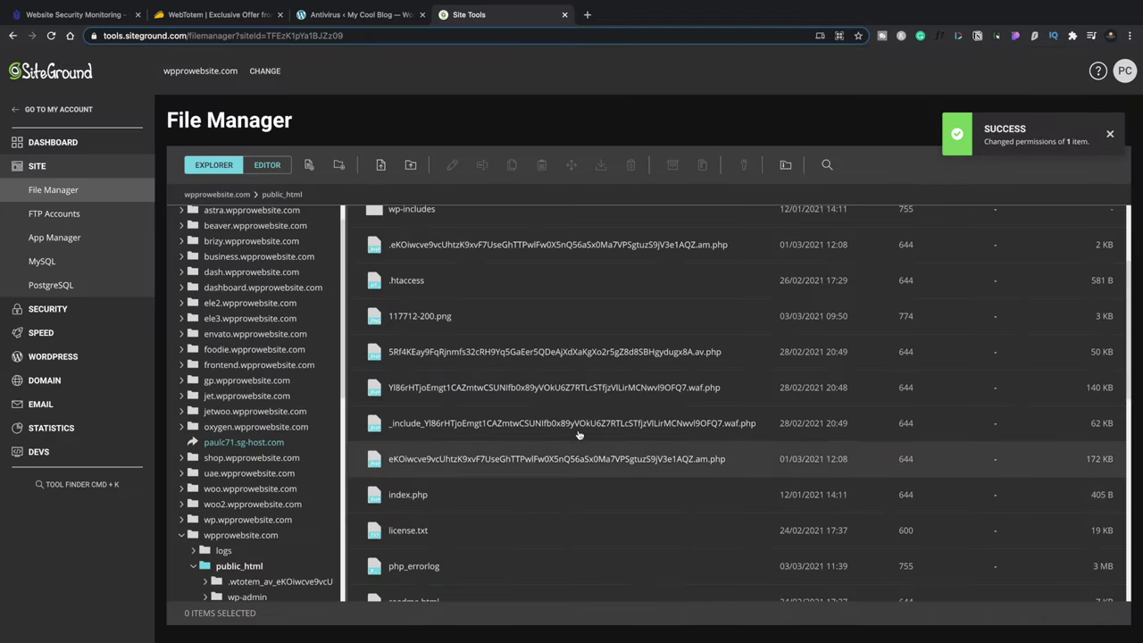
Return to the WordPress Antivirus page, rescan the files, and list the Scanned files with Show permissions changed enabled
{"action": "left_click", "coordinate": [355, 14]}
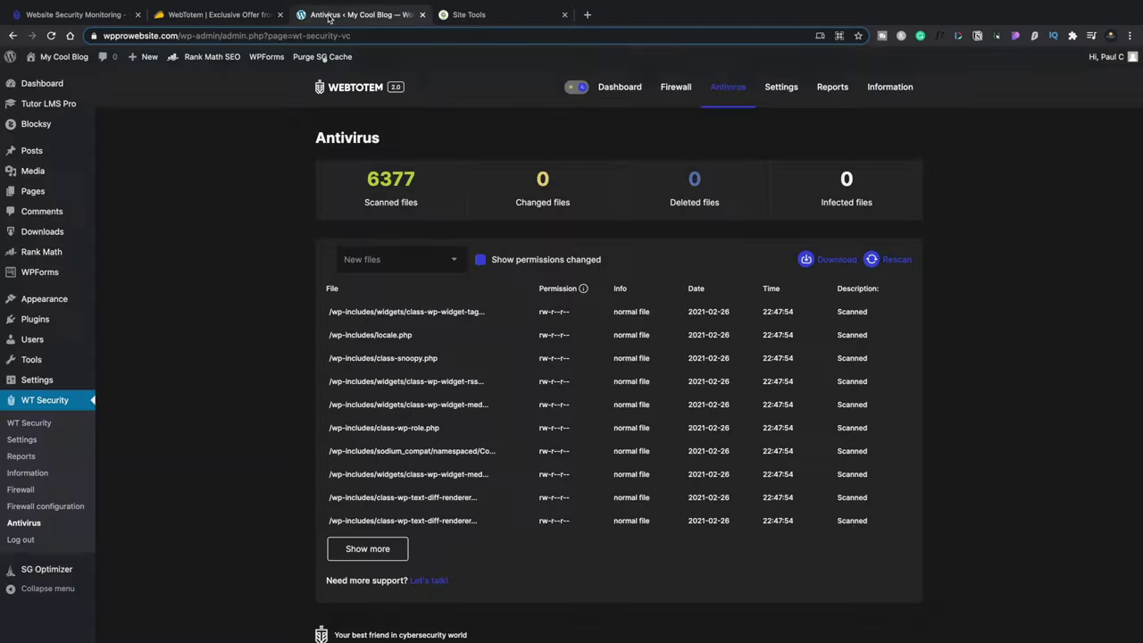
{"action": "left_click", "coordinate": [893, 260]}
{"action": "left_click", "coordinate": [481, 261]}
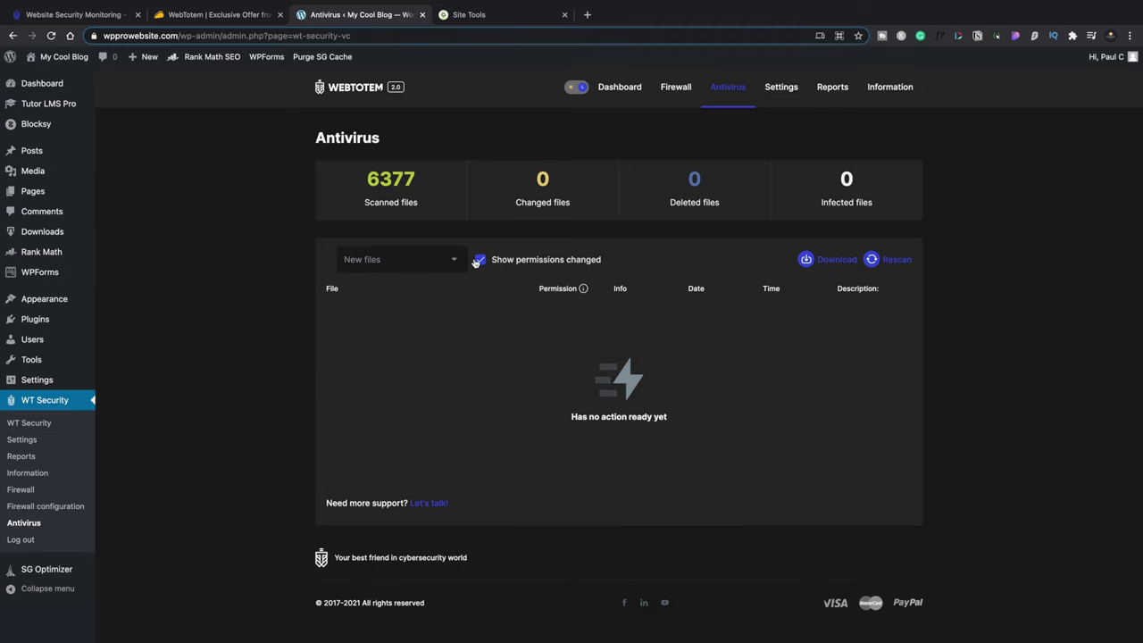
{"action": "left_click", "coordinate": [454, 259]}
{"action": "left_click", "coordinate": [440, 272]}
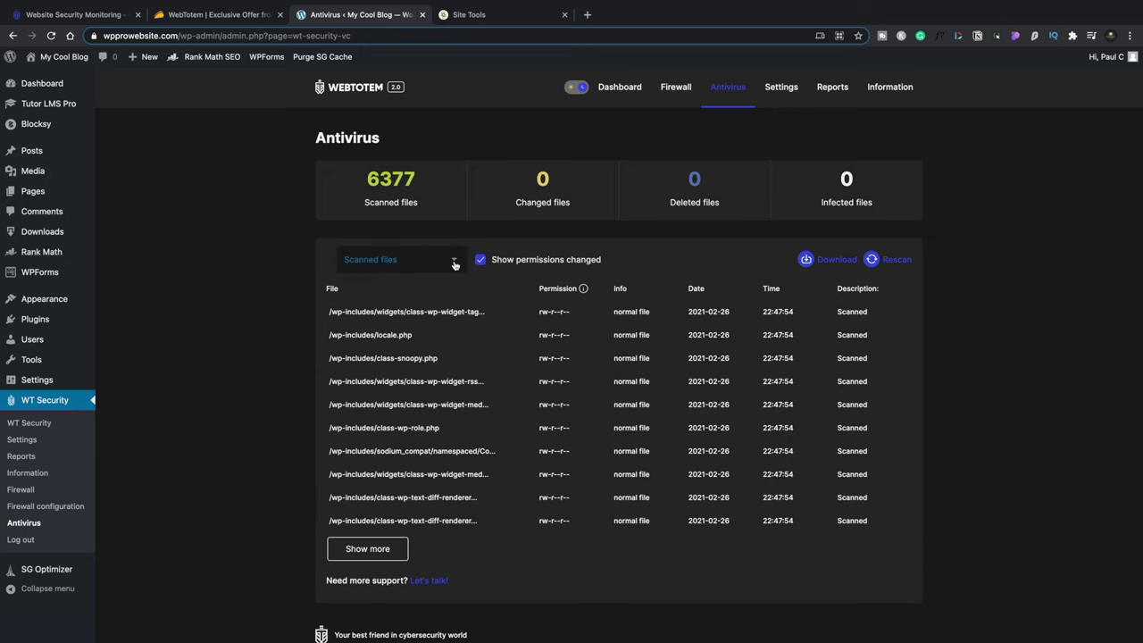
With Show permissions changed still enabled, list the Modified files and the Deleted files
{"action": "left_click", "coordinate": [453, 259]}
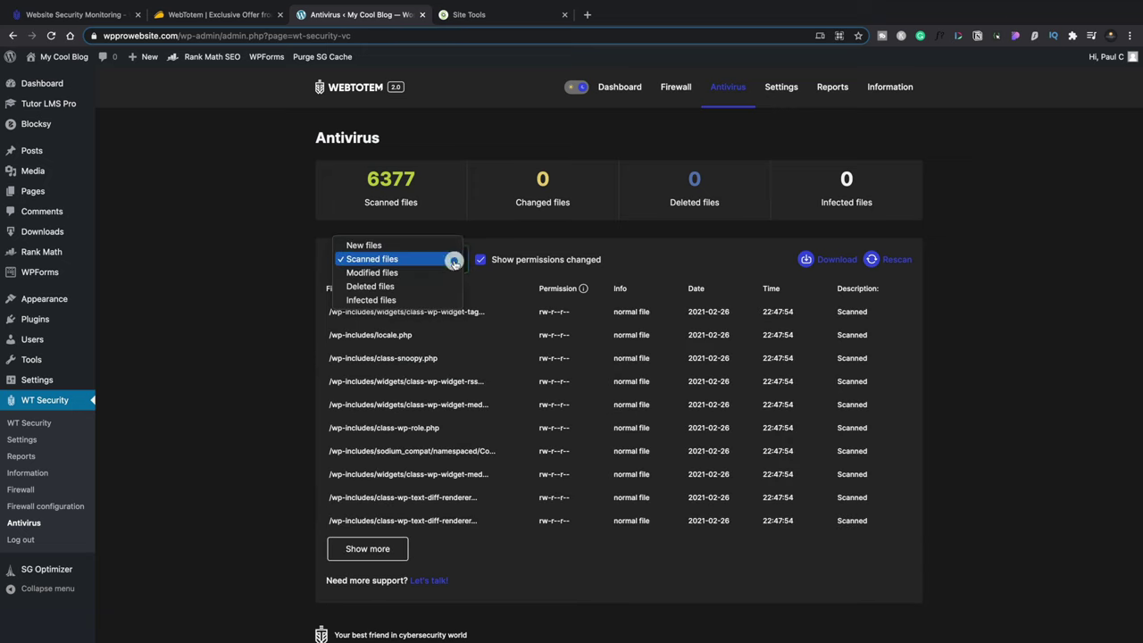
{"action": "left_click", "coordinate": [438, 271]}
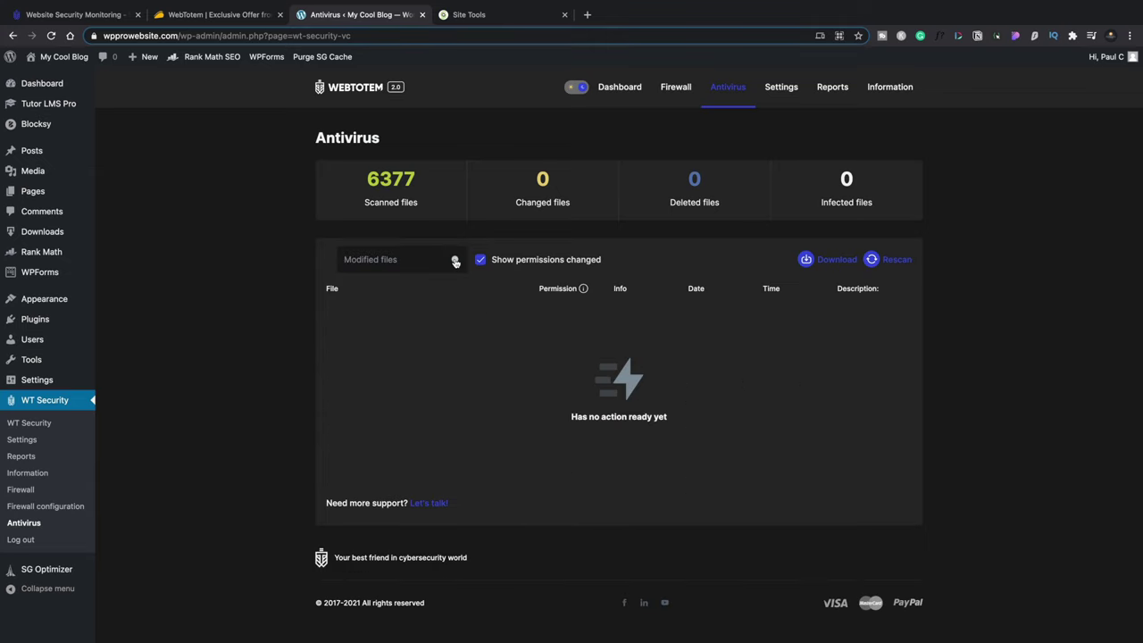
{"action": "left_click", "coordinate": [454, 260]}
{"action": "left_click", "coordinate": [455, 260]}
{"action": "left_click", "coordinate": [455, 261]}
{"action": "double_click", "coordinate": [456, 260]}
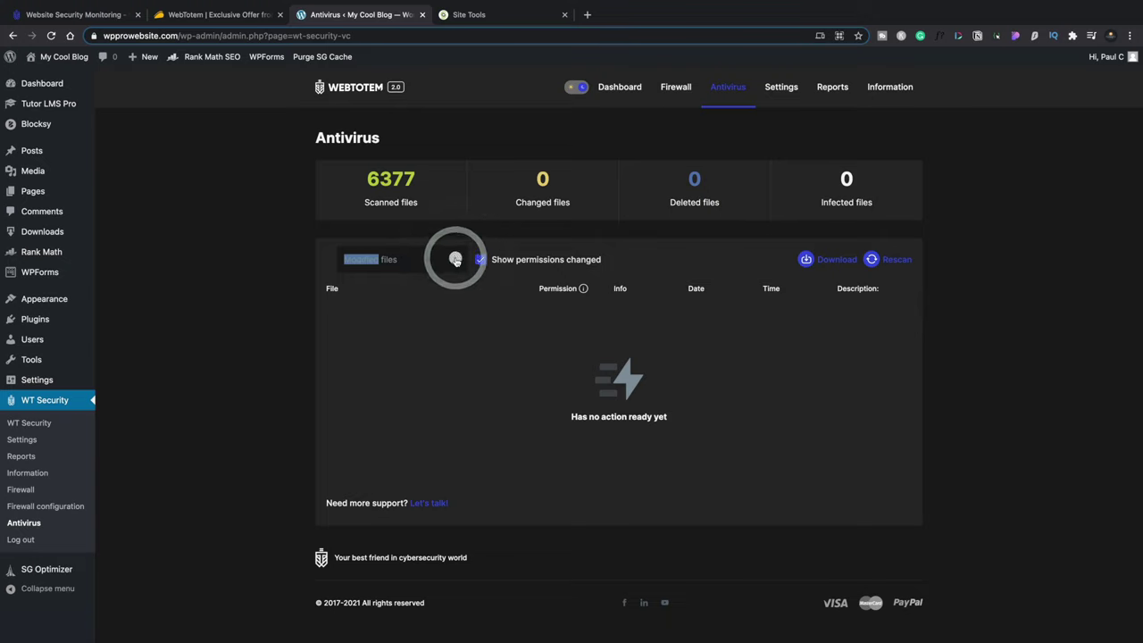
{"action": "left_click", "coordinate": [402, 258]}
{"action": "left_click", "coordinate": [390, 273]}
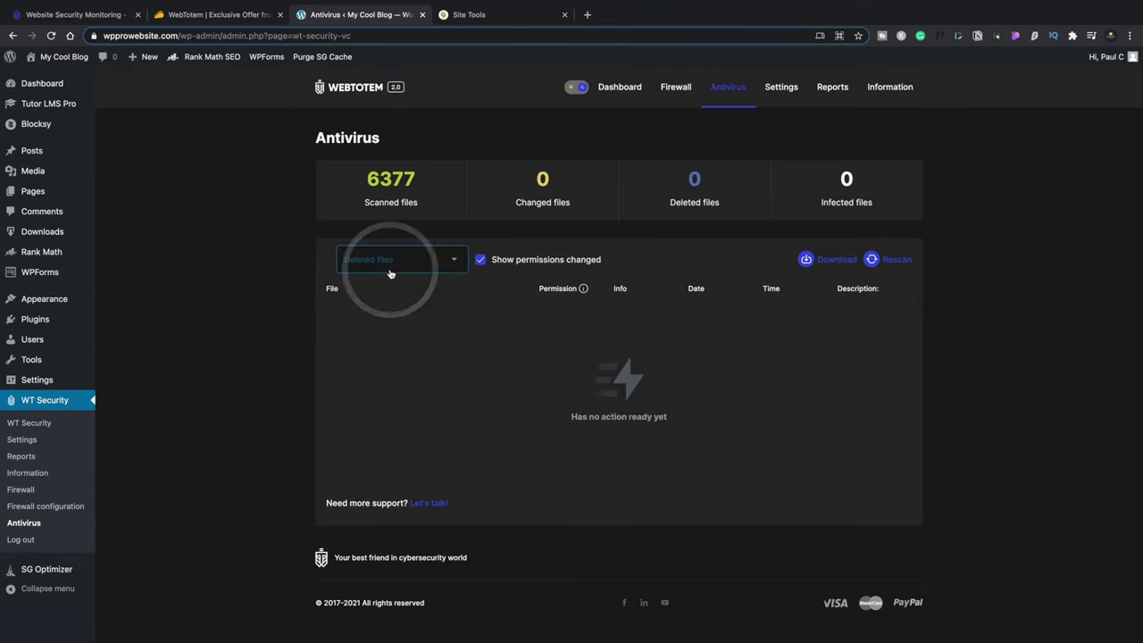
With Show permissions changed still enabled, list the Infected files and the New files on the Antivirus page
{"action": "left_click", "coordinate": [410, 260]}
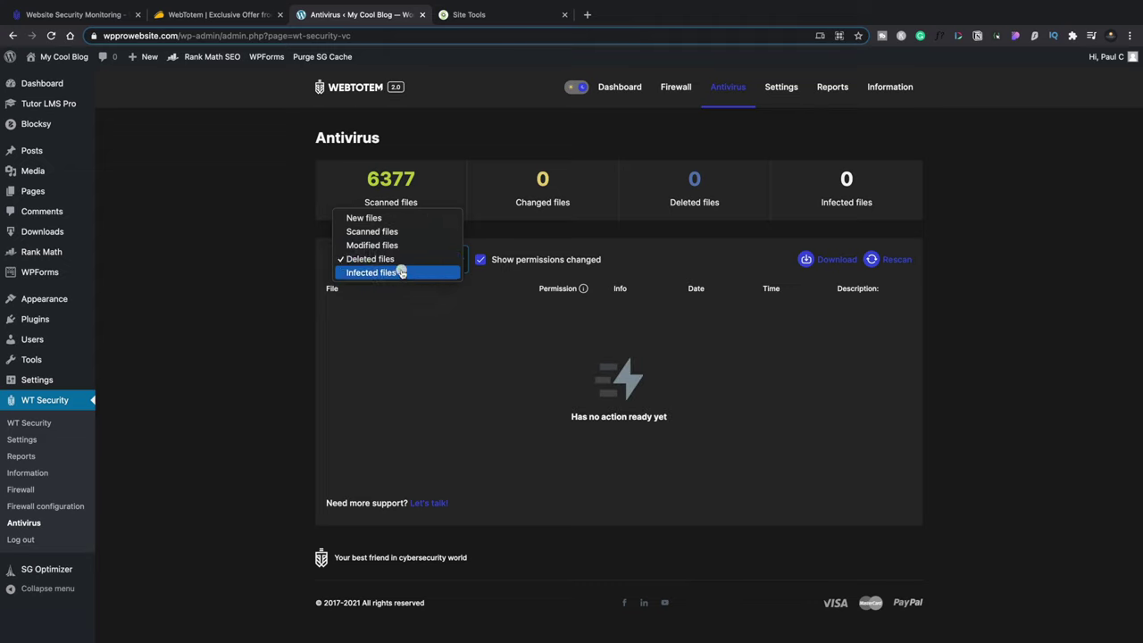
{"action": "left_click", "coordinate": [402, 273]}
{"action": "left_click", "coordinate": [420, 259]}
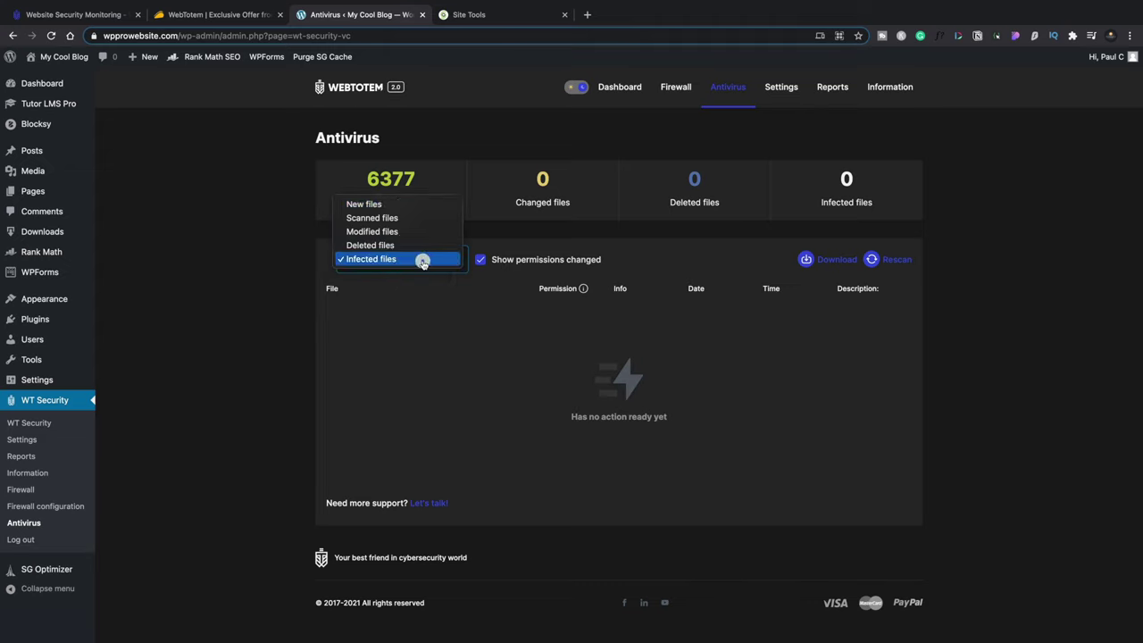
{"action": "left_click", "coordinate": [385, 203]}
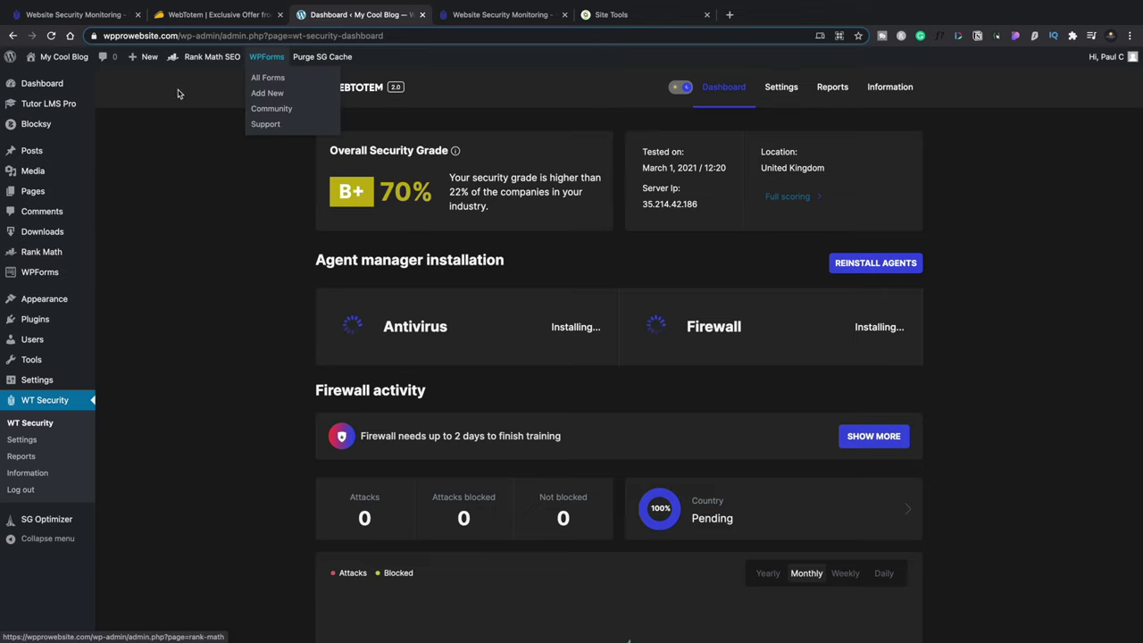
Reload the WebTotem site overview, inspect the Scanning and Agent manager sections of wpprowebsite.com, and return to the WordPress plugin dashboard
{"action": "left_click", "coordinate": [98, 14]}
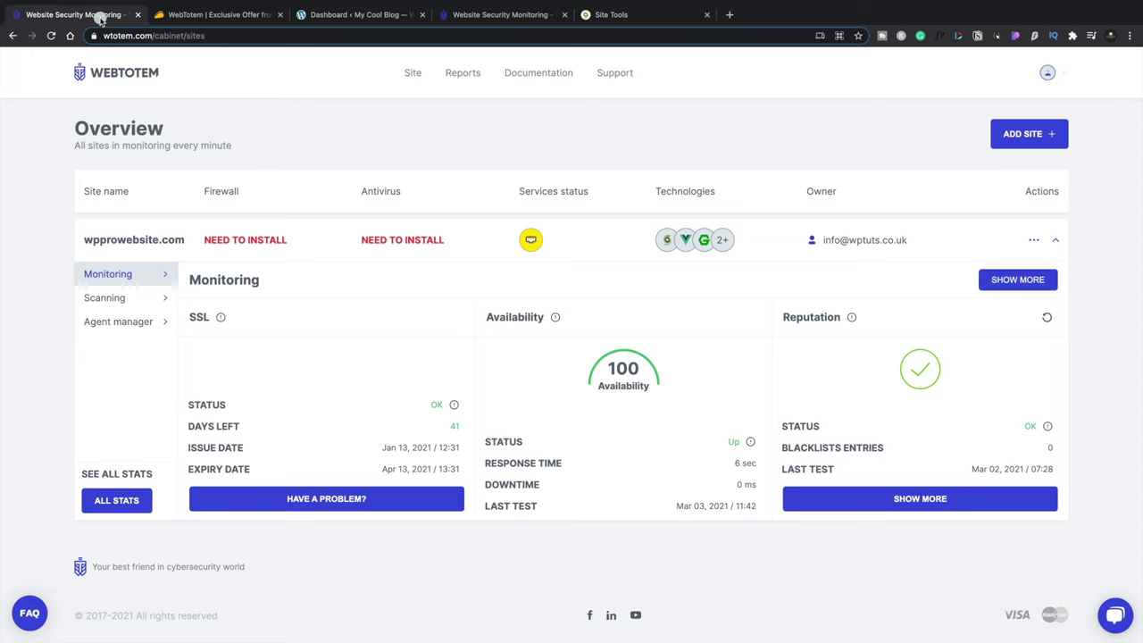
{"action": "left_click", "coordinate": [51, 35]}
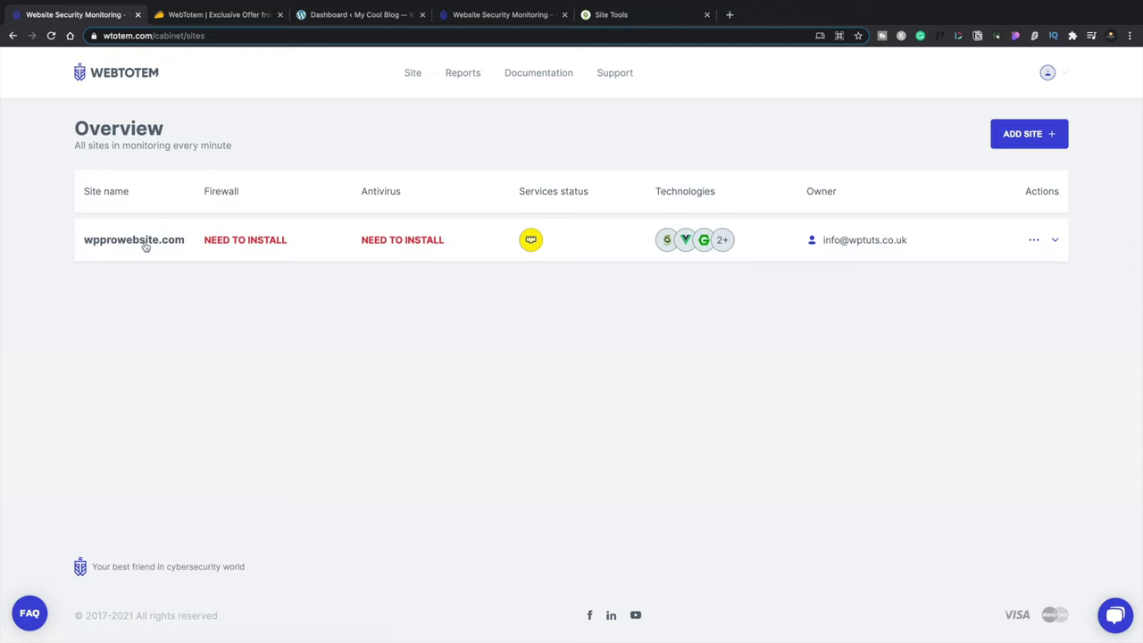
{"action": "left_click", "coordinate": [165, 245]}
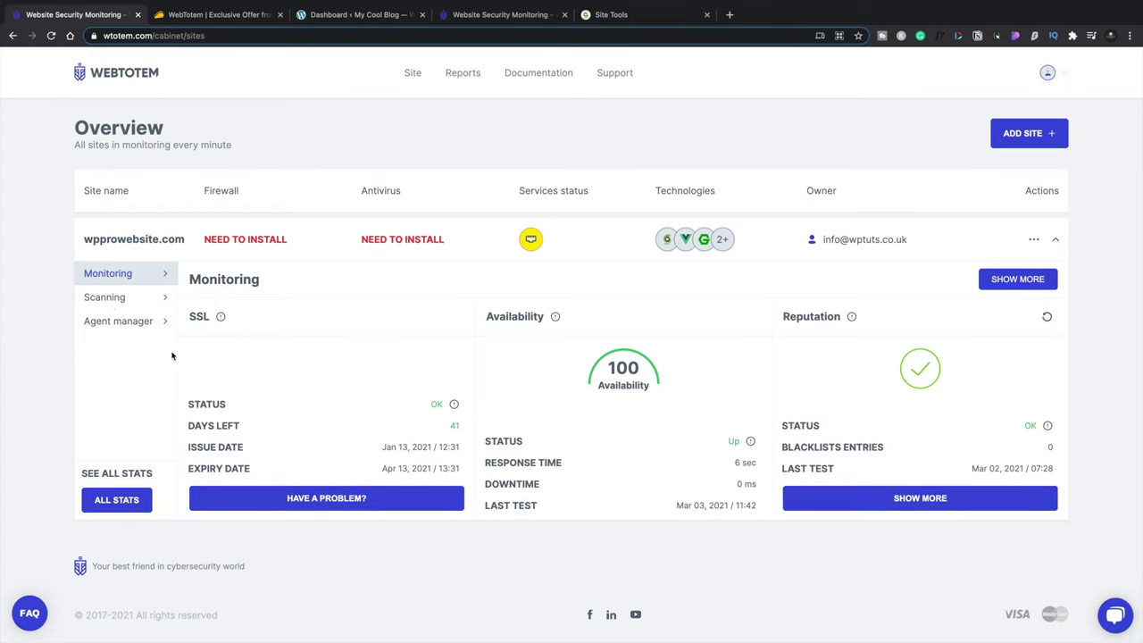
{"action": "left_click", "coordinate": [110, 302]}
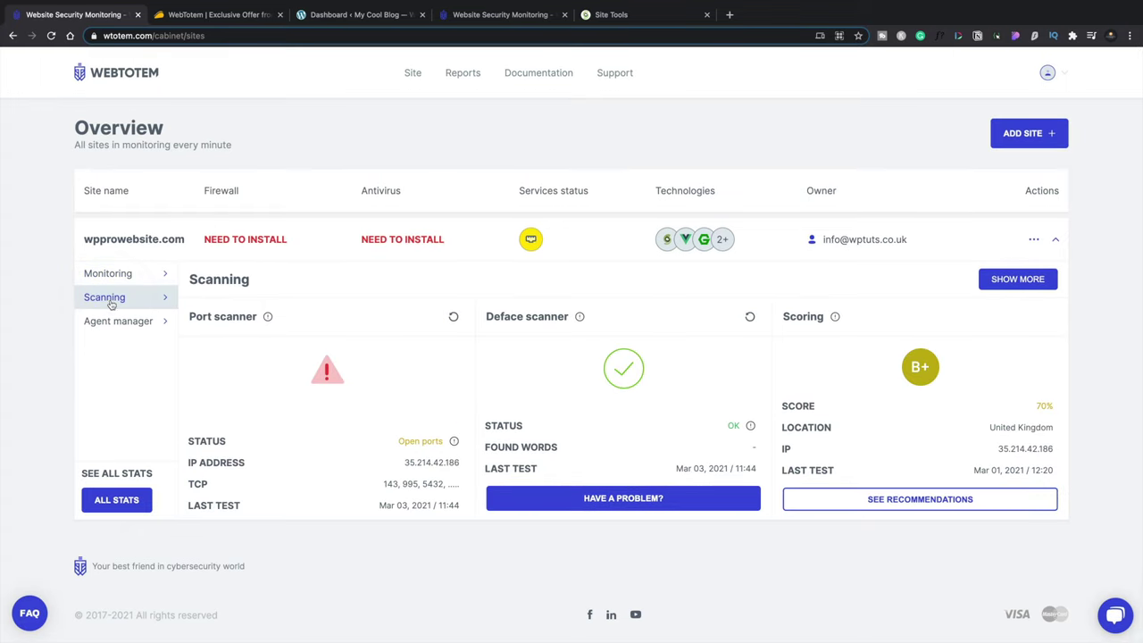
{"action": "left_click", "coordinate": [116, 322]}
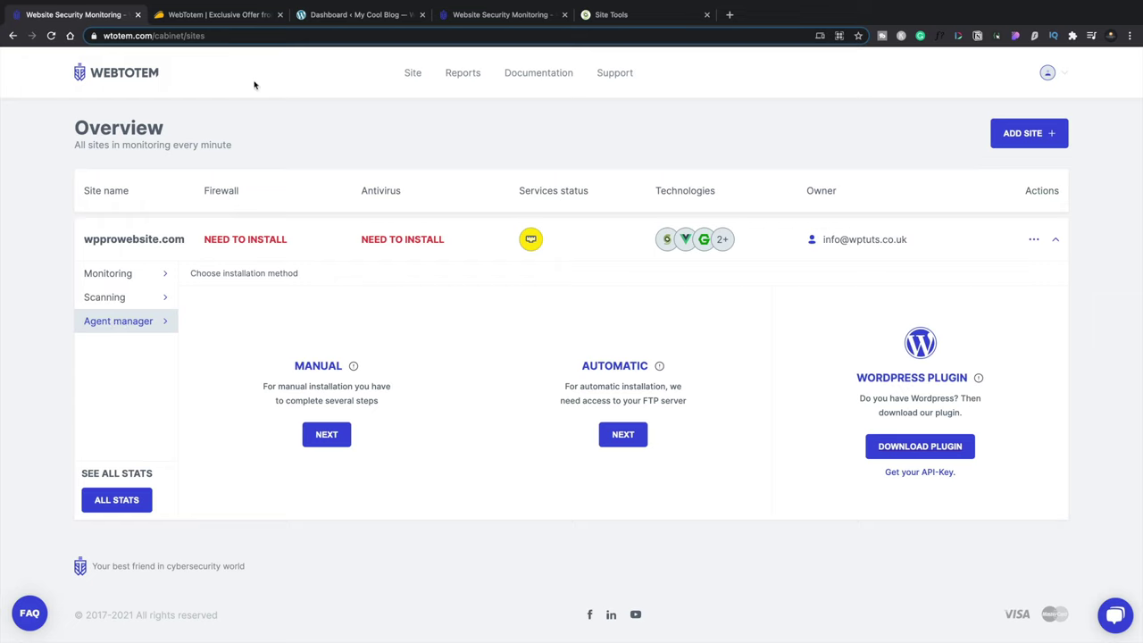
{"action": "left_click", "coordinate": [355, 15]}
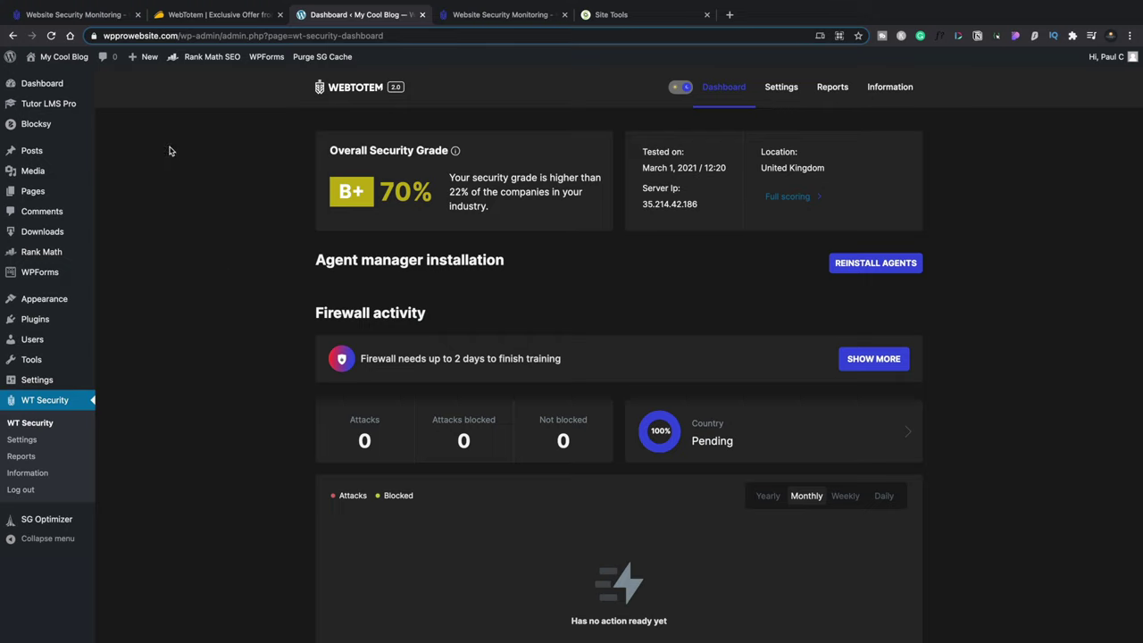
Recheck the firewall and antivirus status of wpprowebsite.com in the refreshed WebTotem overview, and switch back to the WordPress plugin dashboard
{"action": "left_click", "coordinate": [102, 18]}
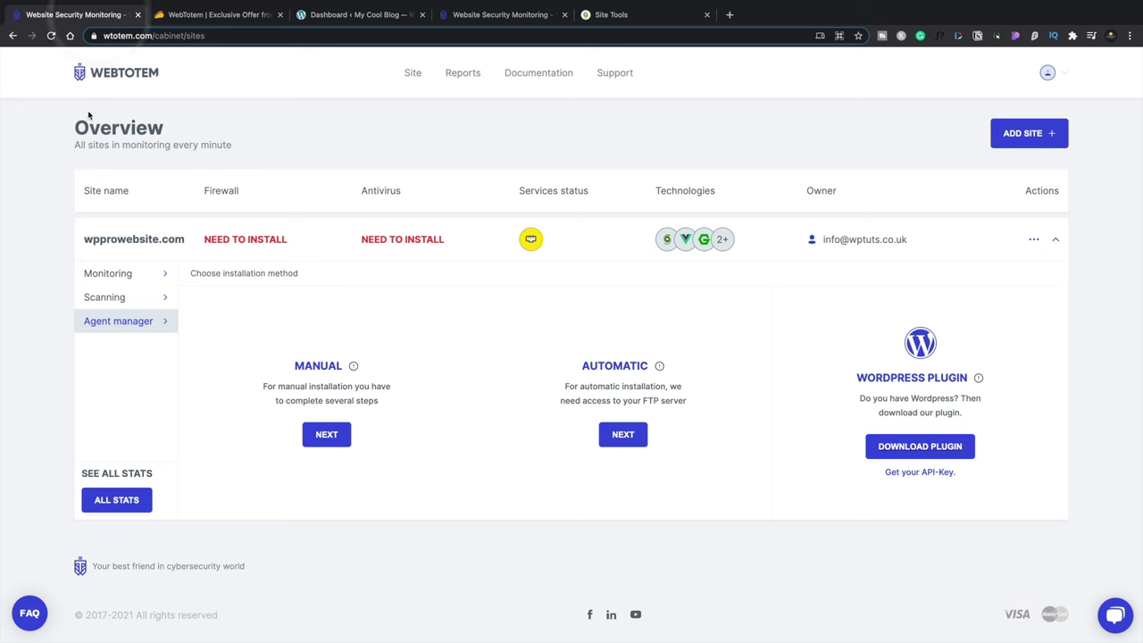
{"action": "left_click", "coordinate": [51, 35]}
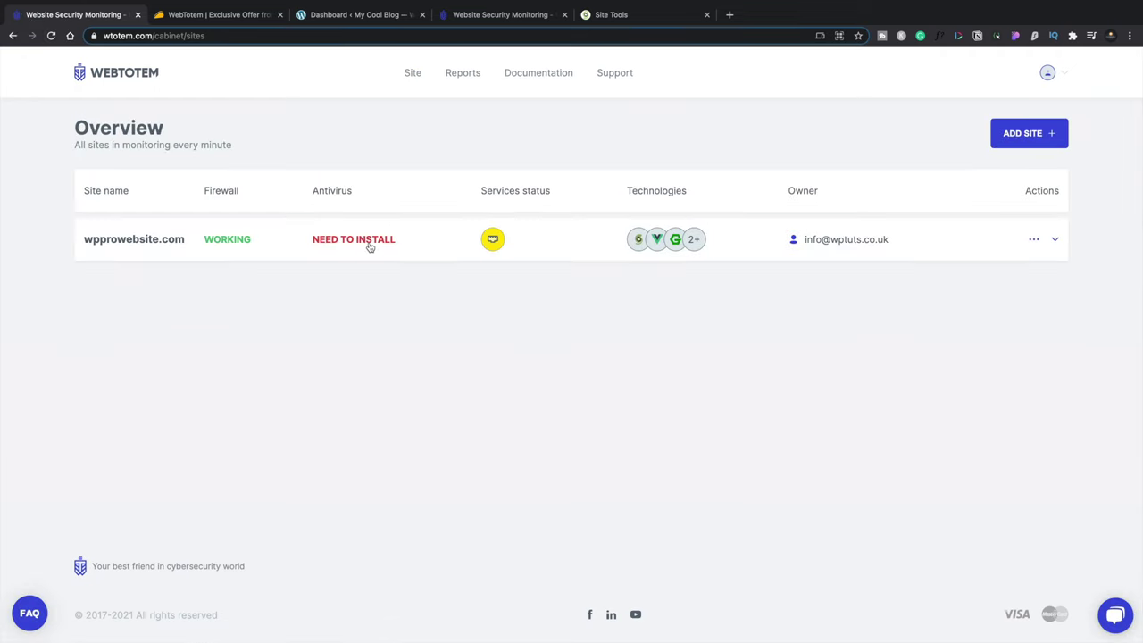
{"action": "left_click", "coordinate": [370, 247]}
{"action": "left_click", "coordinate": [820, 143]}
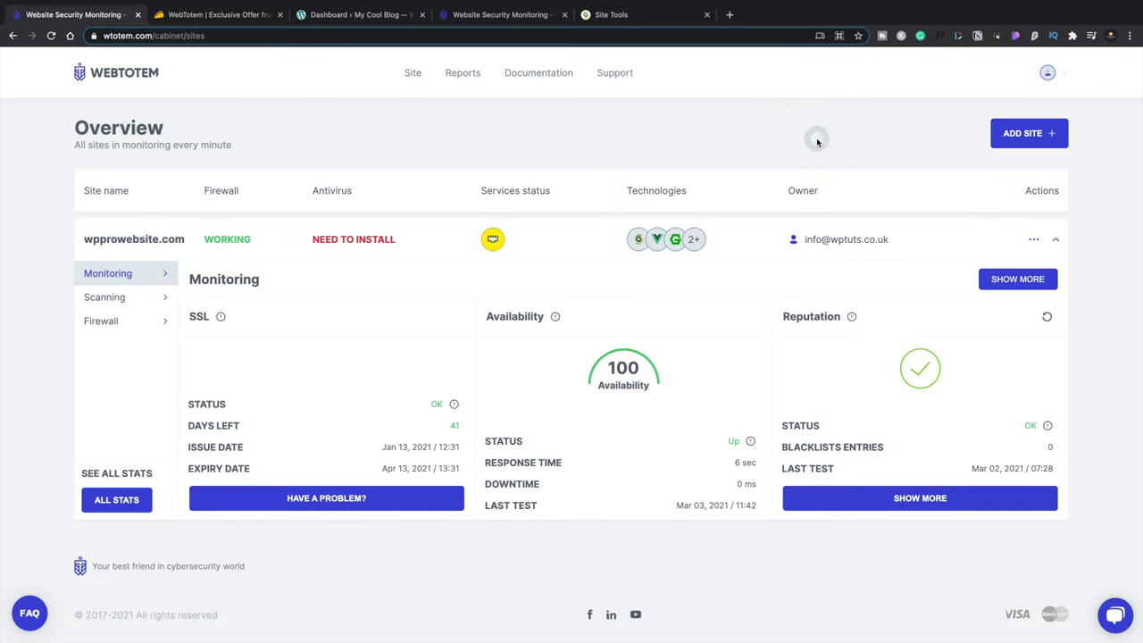
{"action": "left_click", "coordinate": [336, 16]}
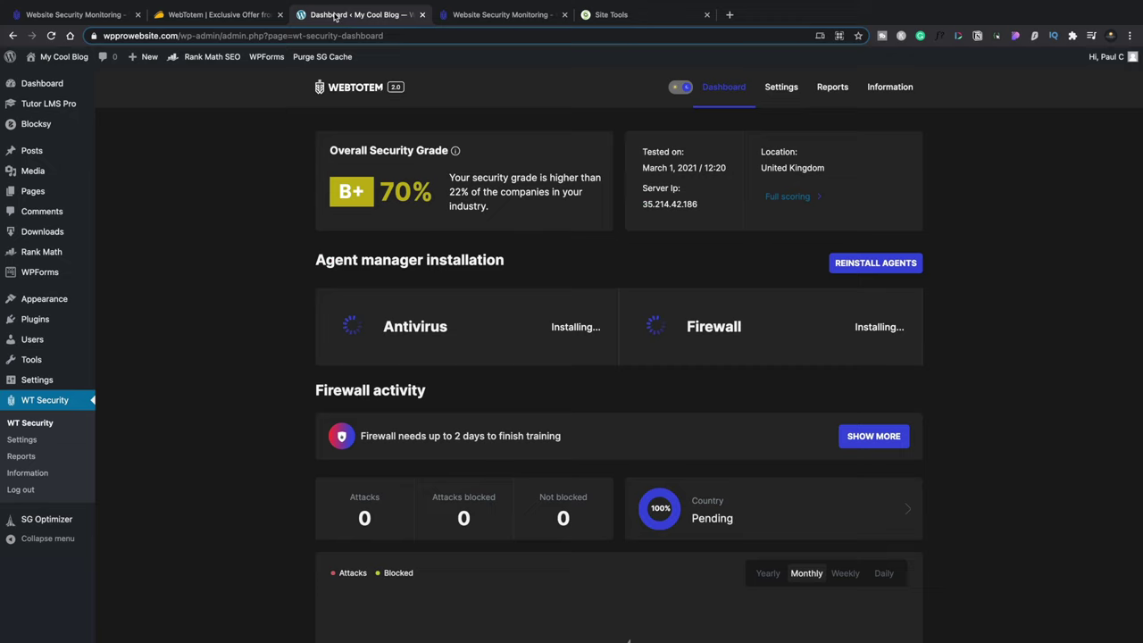